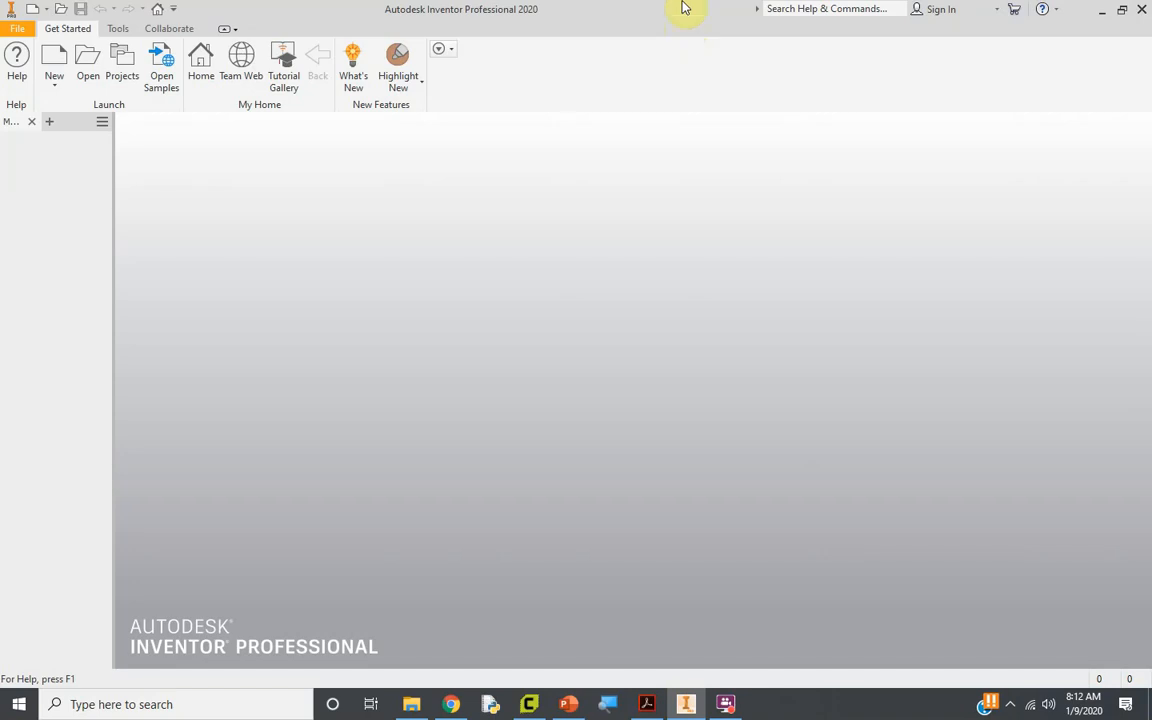
Step: Create a new part file from the Standard.ipt template
{"action": "left_click", "coordinate": [18, 30]}
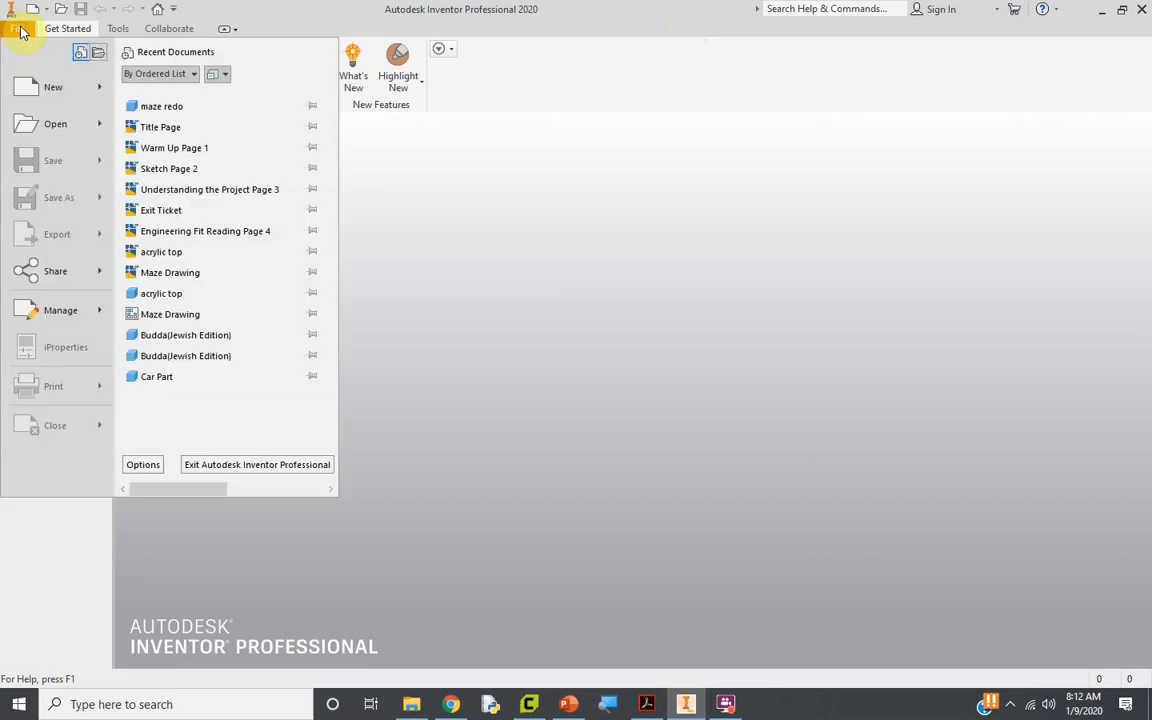
{"action": "left_click", "coordinate": [53, 88]}
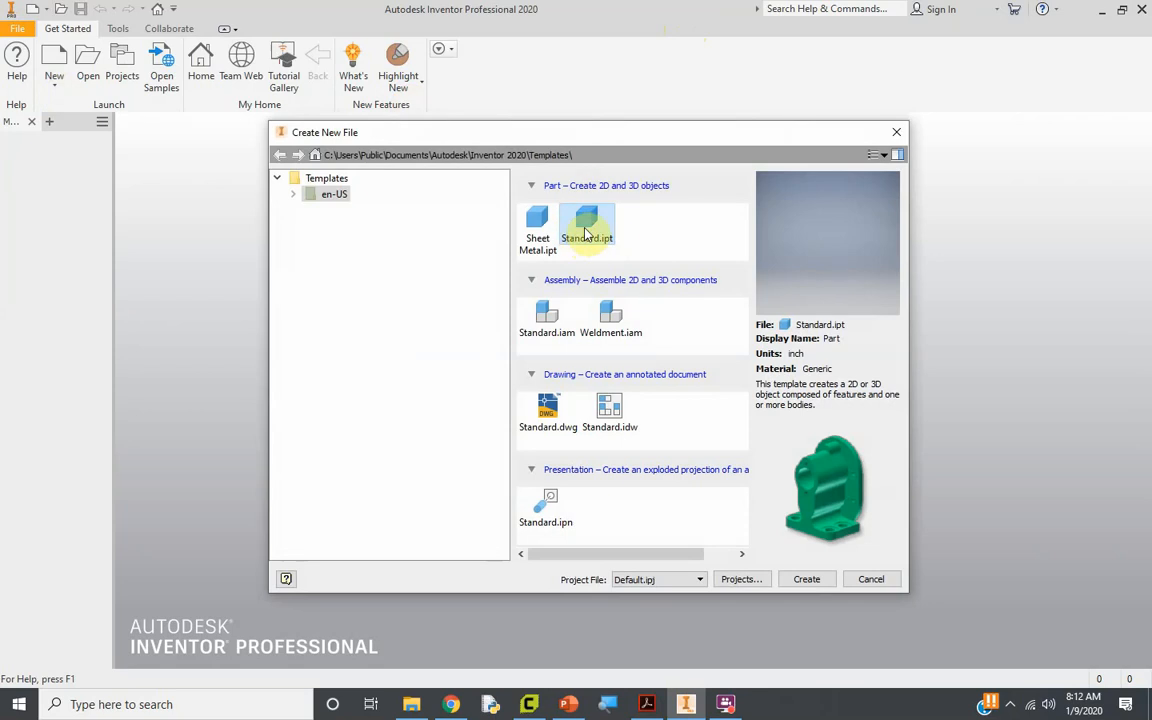
{"action": "double_click", "coordinate": [586, 233]}
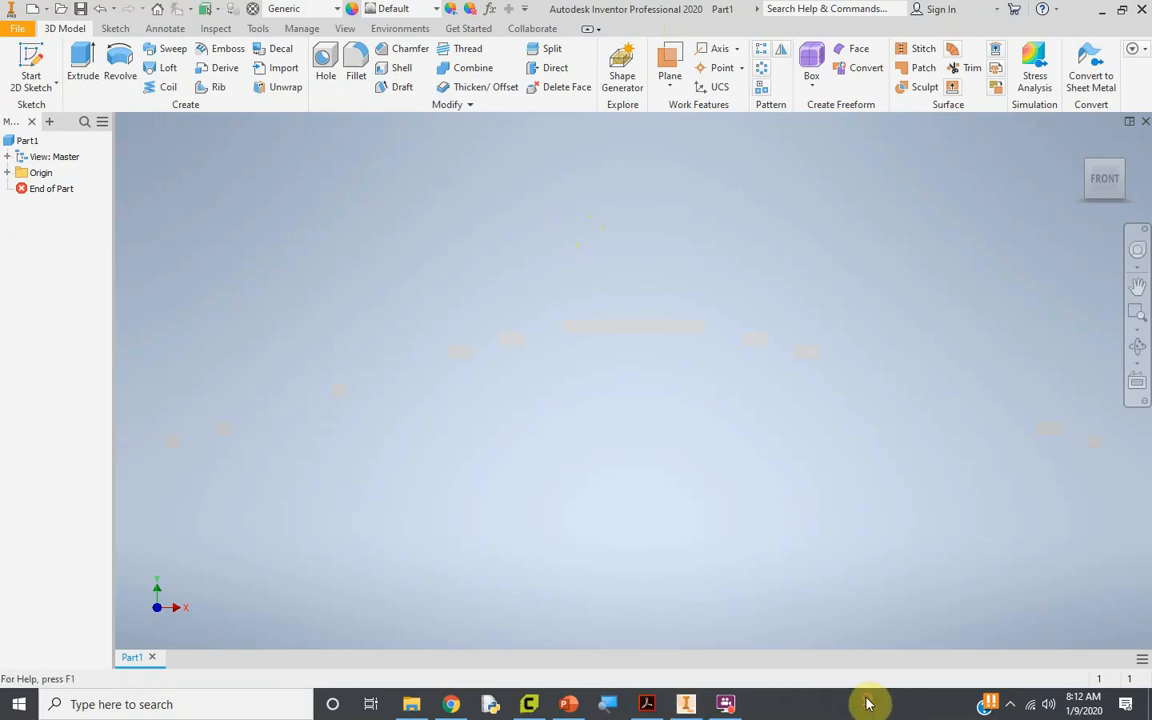
{"action": "left_click_drag", "start_coordinate": [615, 8], "coordinate": [5, 141]}
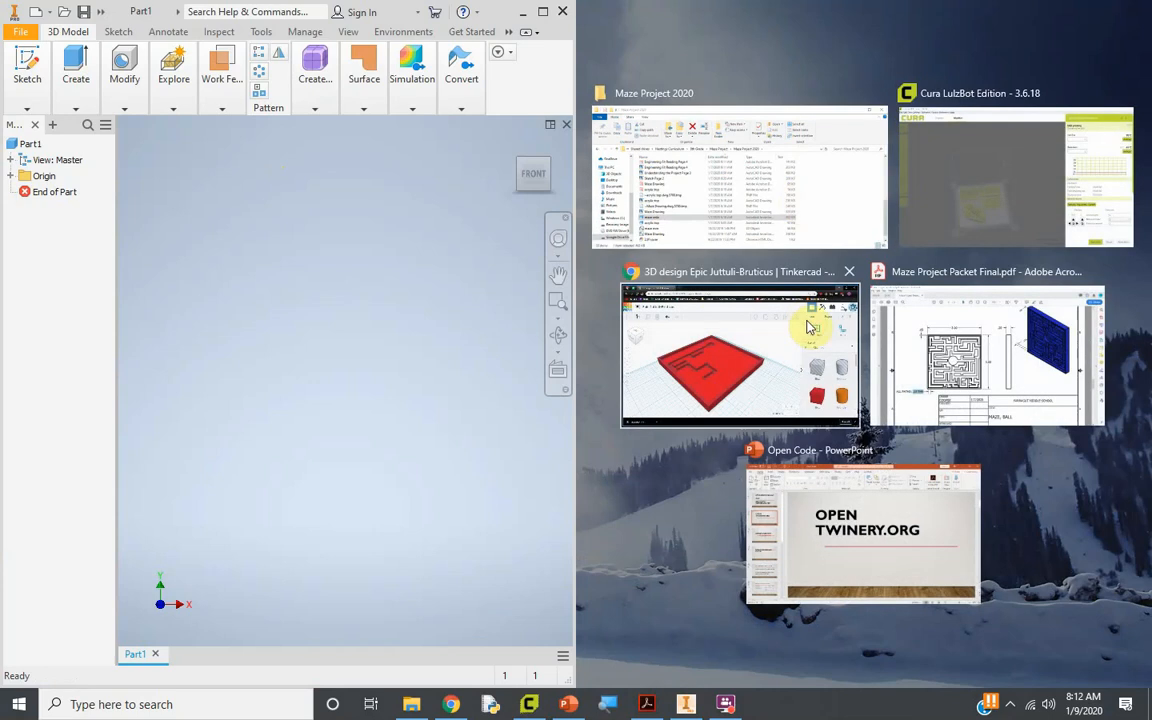
{"action": "left_click", "coordinate": [986, 335]}
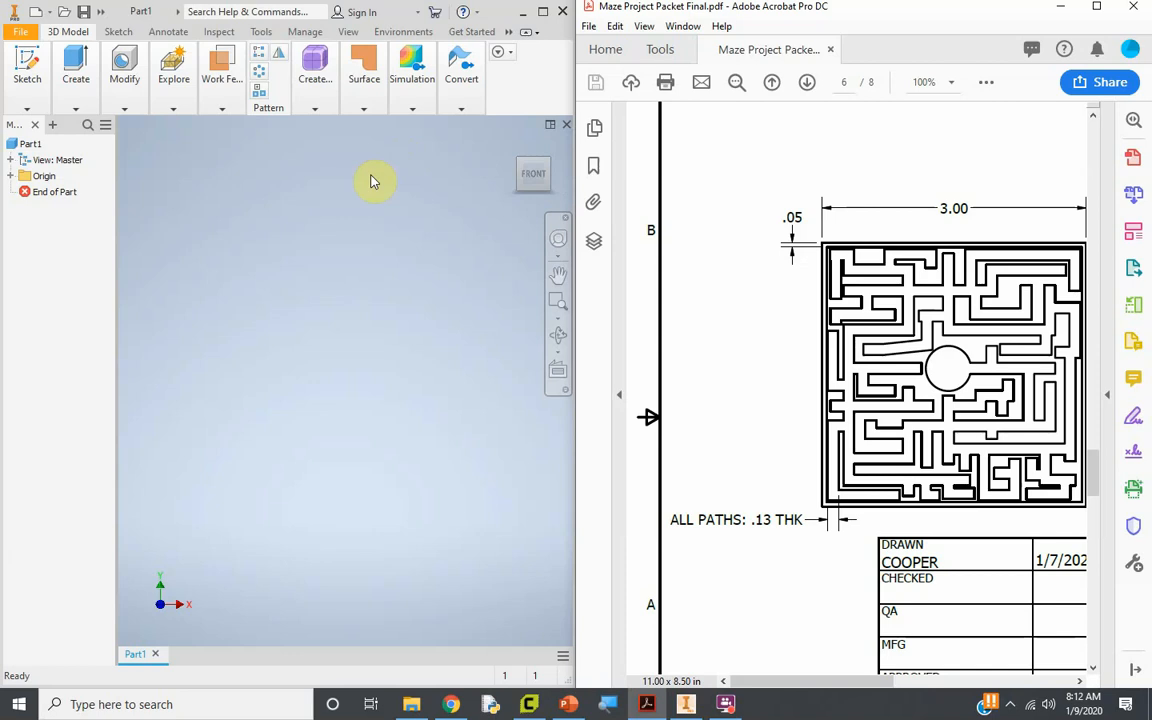
{"action": "left_click", "coordinate": [329, 221]}
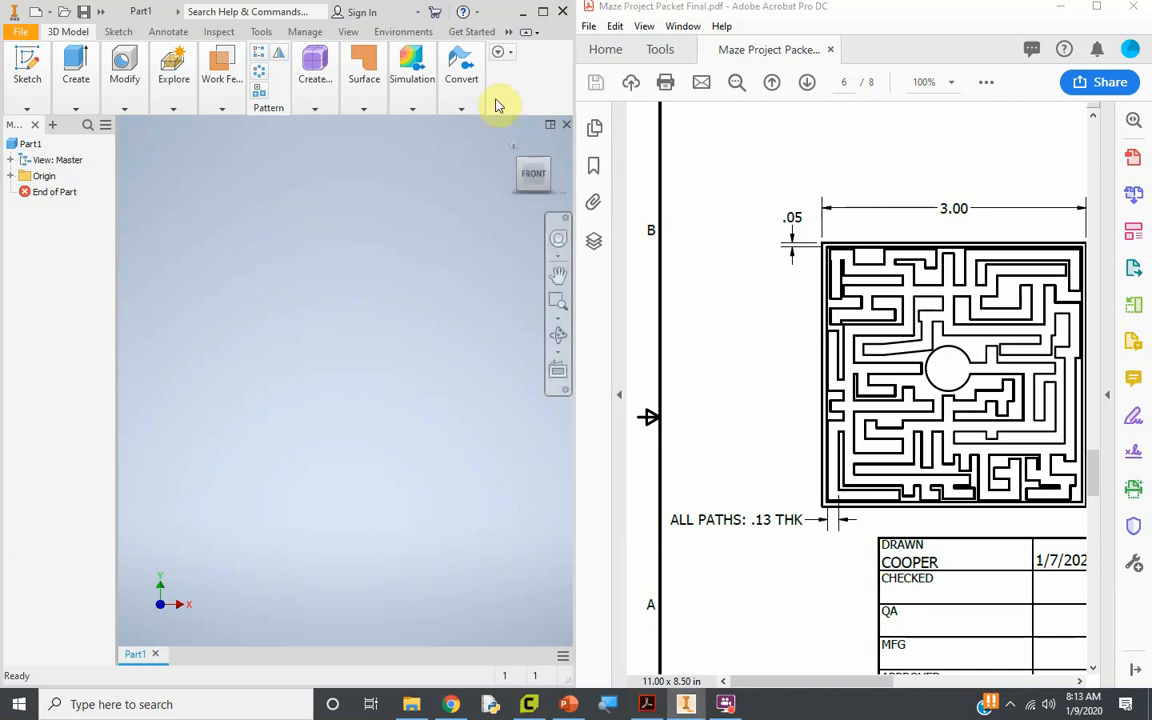
{"action": "left_click", "coordinate": [545, 12]}
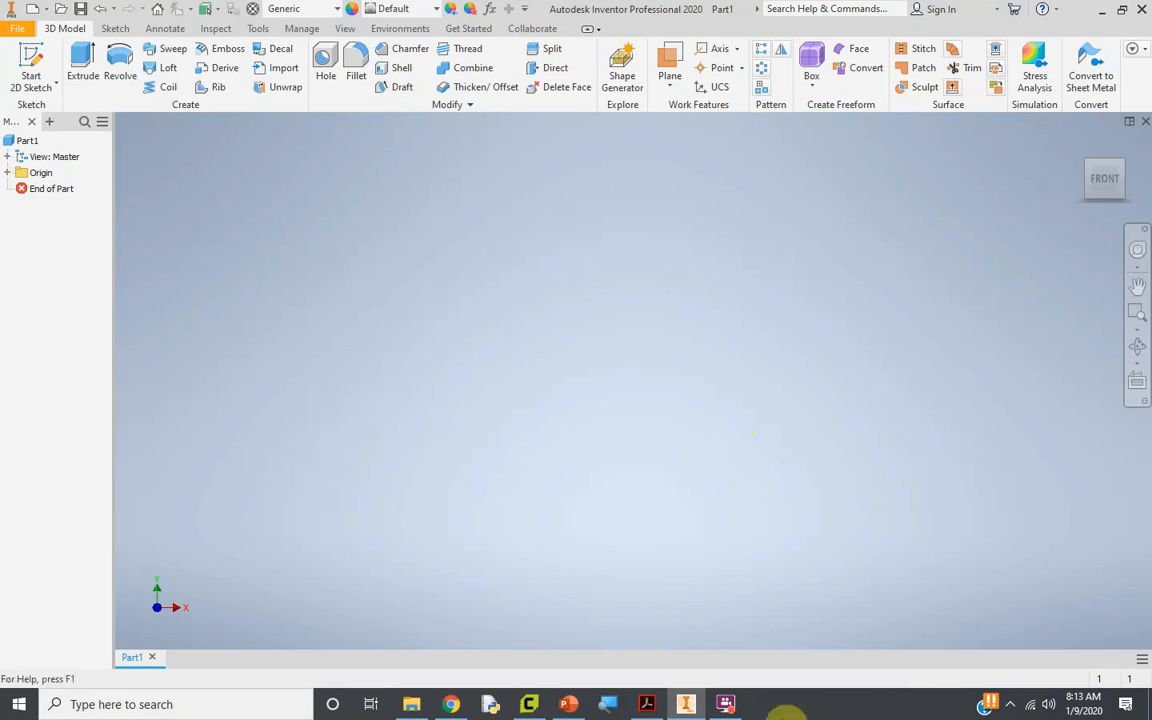
Step: Switch to Acrobat and review the introduction, Understanding the Project and Sketching the Design pages of the maze project packet
{"action": "left_click", "coordinate": [646, 704]}
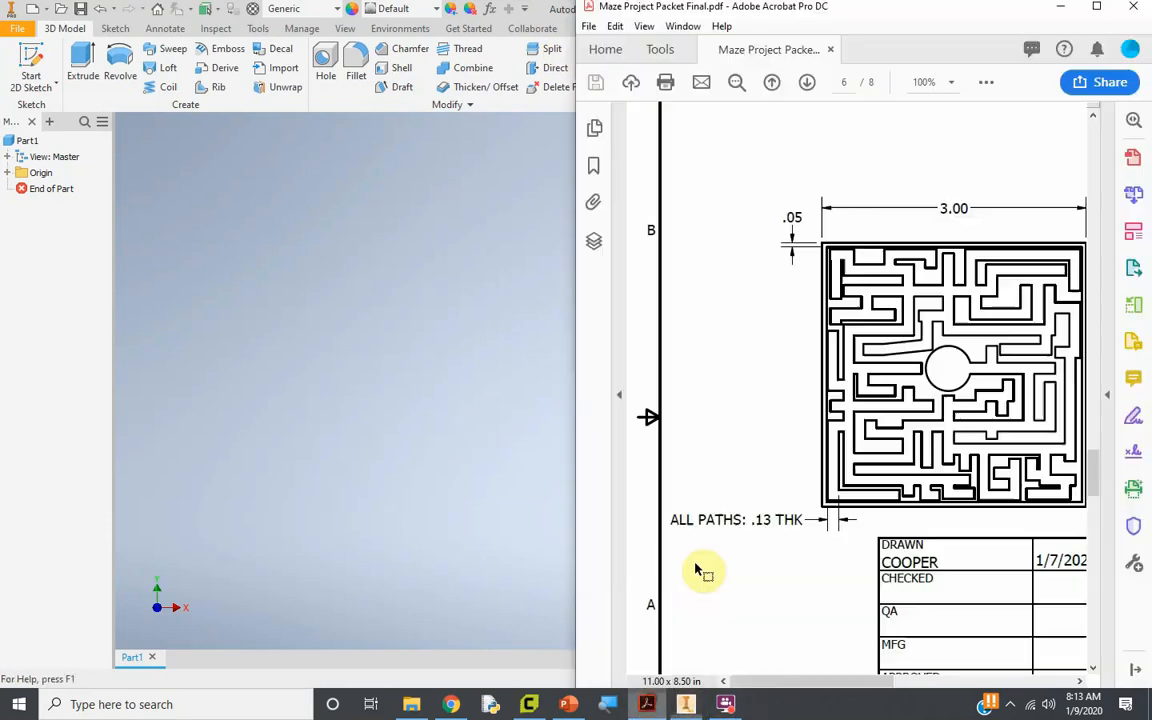
{"action": "left_click", "coordinate": [1096, 6]}
{"action": "scroll", "coordinate": [665, 268], "scroll_direction": "up", "scroll_amount": 1}
{"action": "scroll", "coordinate": [660, 278], "scroll_direction": "up", "scroll_amount": 3}
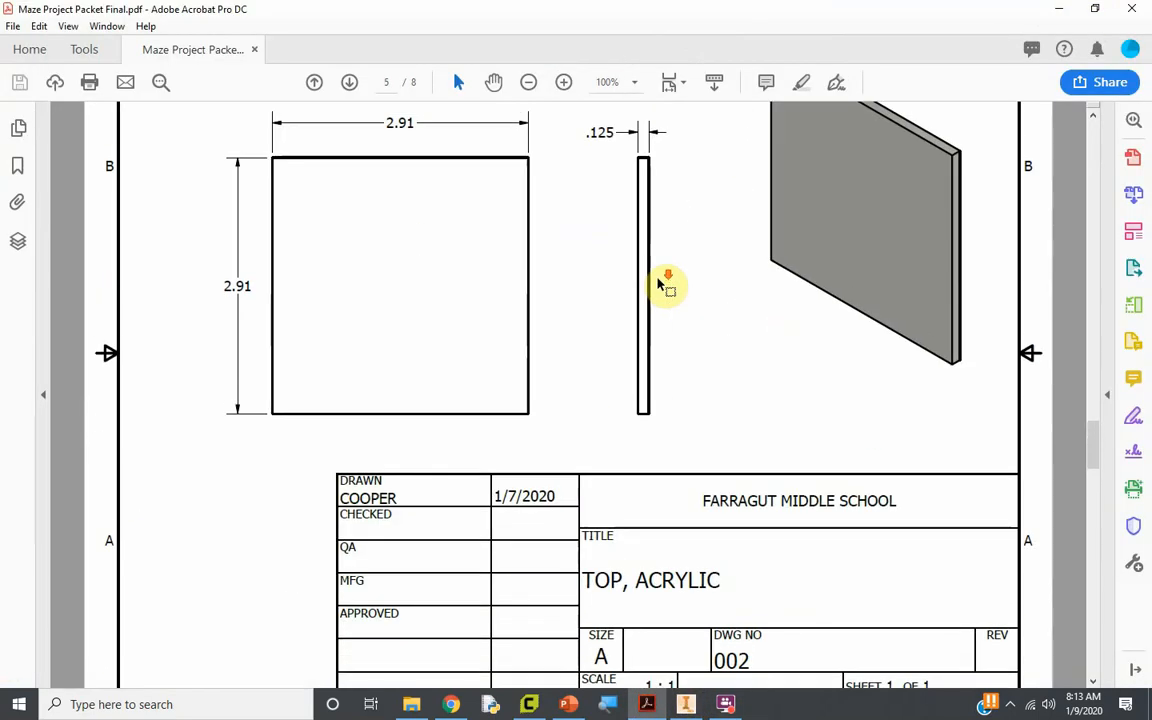
{"action": "scroll", "coordinate": [657, 283], "scroll_direction": "down", "scroll_amount": 4, "text": "ctrl"}
{"action": "scroll", "coordinate": [640, 316], "scroll_direction": "up", "scroll_amount": 1, "text": "ctrl"}
{"action": "scroll", "coordinate": [640, 316], "scroll_direction": "up", "scroll_amount": 3}
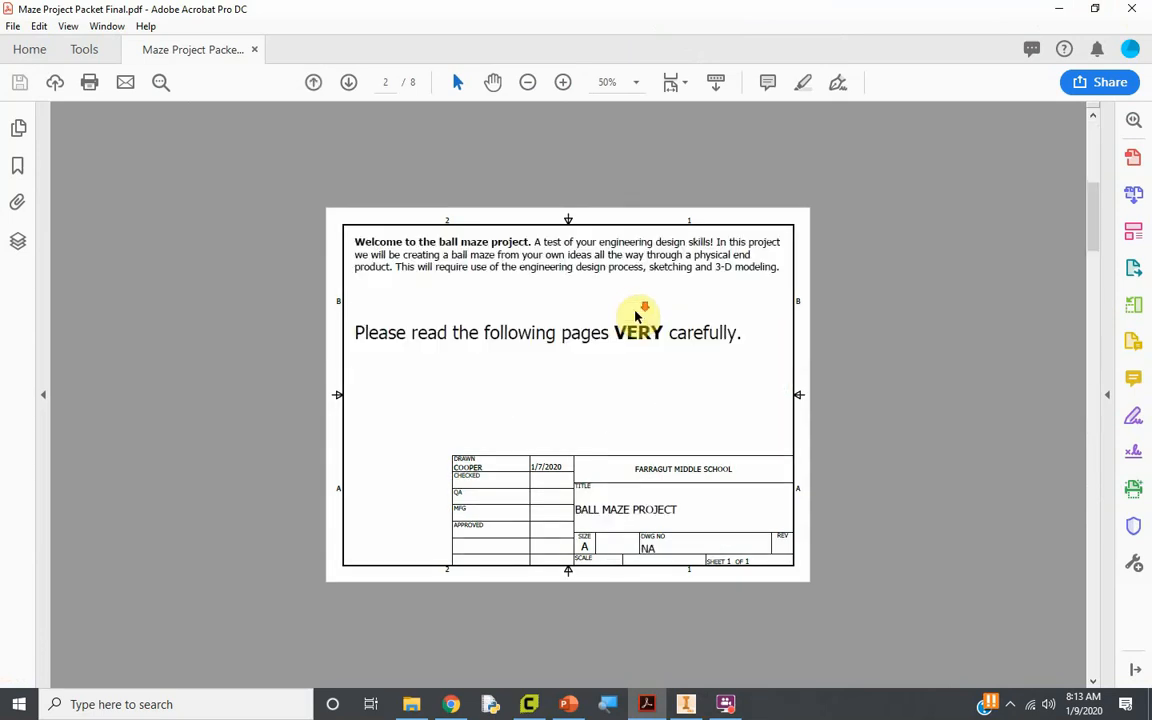
{"action": "scroll", "coordinate": [560, 340], "scroll_direction": "down", "scroll_amount": 1}
{"action": "scroll", "coordinate": [484, 377], "scroll_direction": "up", "scroll_amount": 2, "text": "ctrl"}
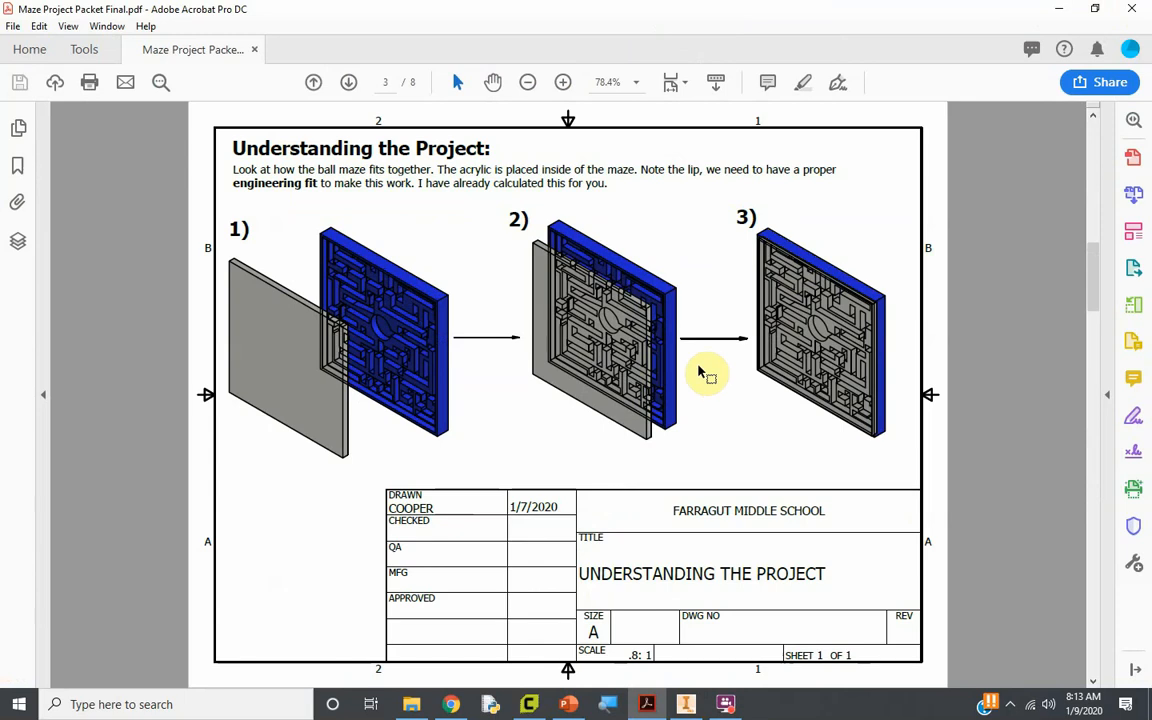
{"action": "scroll", "coordinate": [706, 381], "scroll_direction": "up", "scroll_amount": 1, "text": "ctrl"}
{"action": "scroll", "coordinate": [706, 381], "scroll_direction": "down", "scroll_amount": 1, "text": "ctrl"}
{"action": "scroll", "coordinate": [706, 381], "scroll_direction": "down", "scroll_amount": 1}
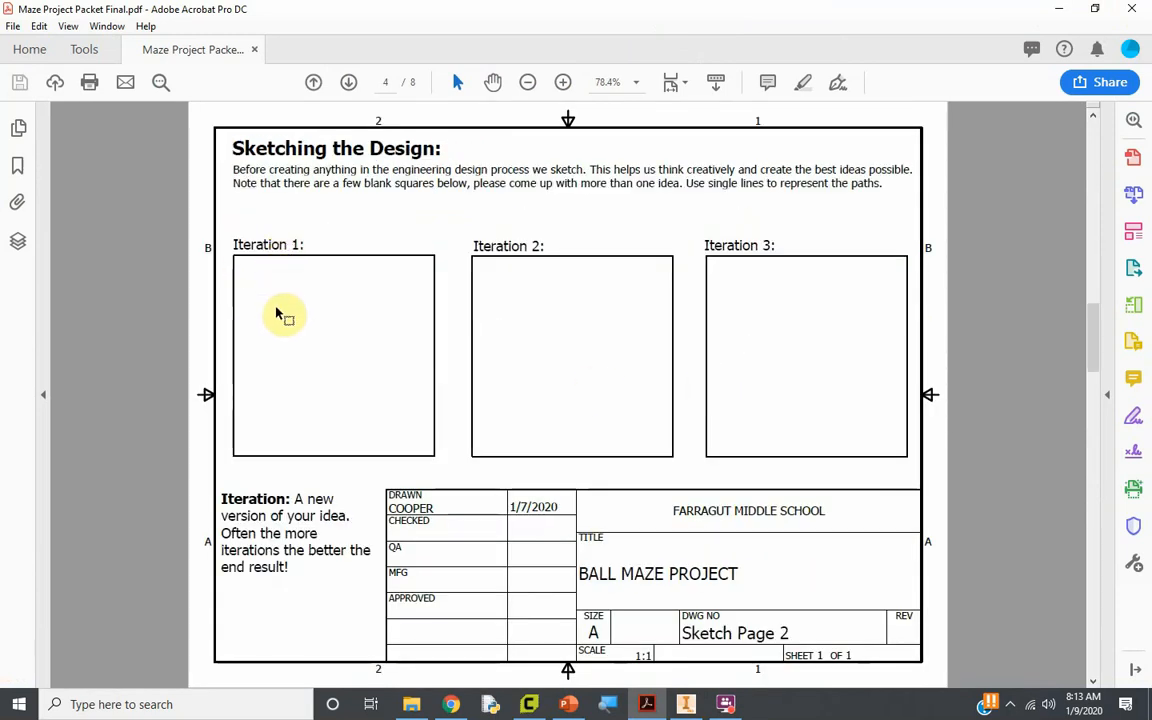
Step: Check the width and thickness dimensions of the acrylic top on its drawing page
{"action": "scroll", "coordinate": [625, 368], "scroll_direction": "down", "scroll_amount": 1}
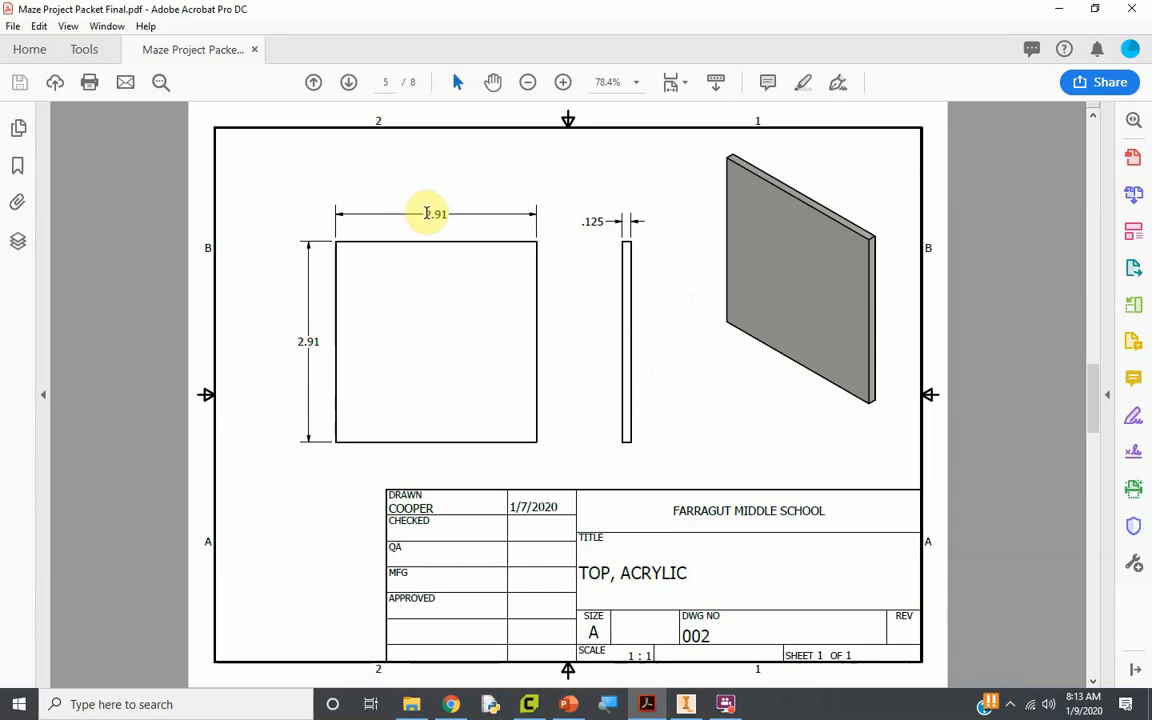
{"action": "left_click_drag", "start_coordinate": [426, 214], "coordinate": [458, 213]}
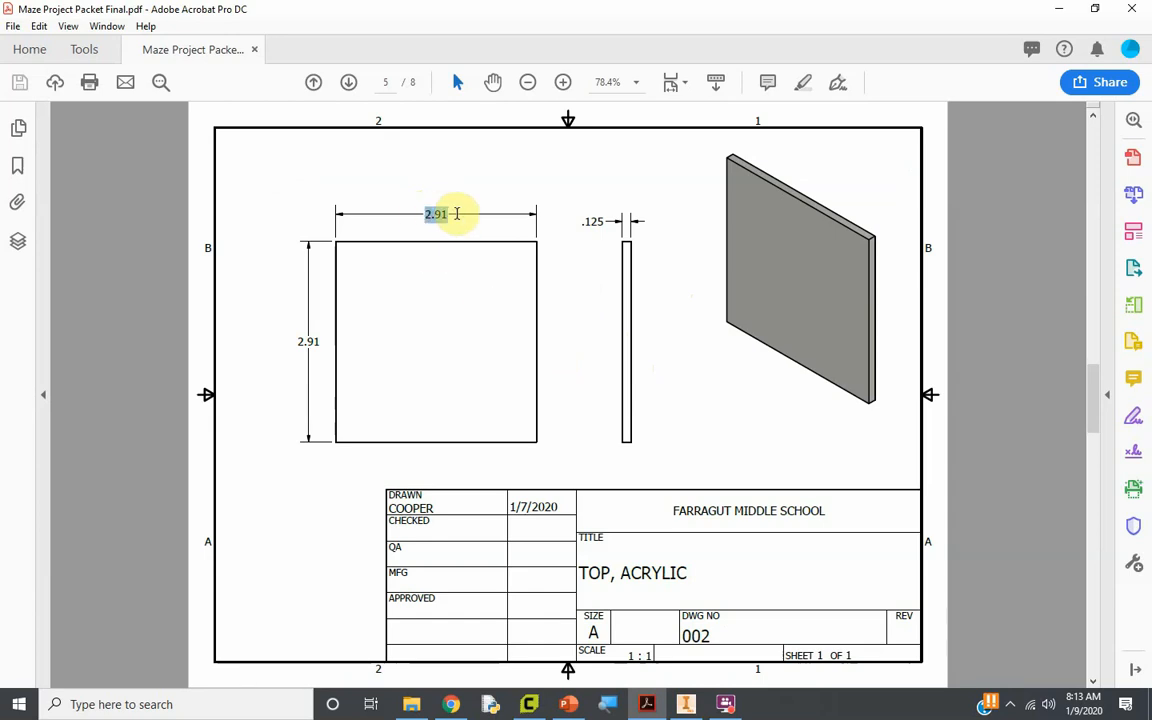
{"action": "left_click_drag", "start_coordinate": [604, 223], "coordinate": [582, 224]}
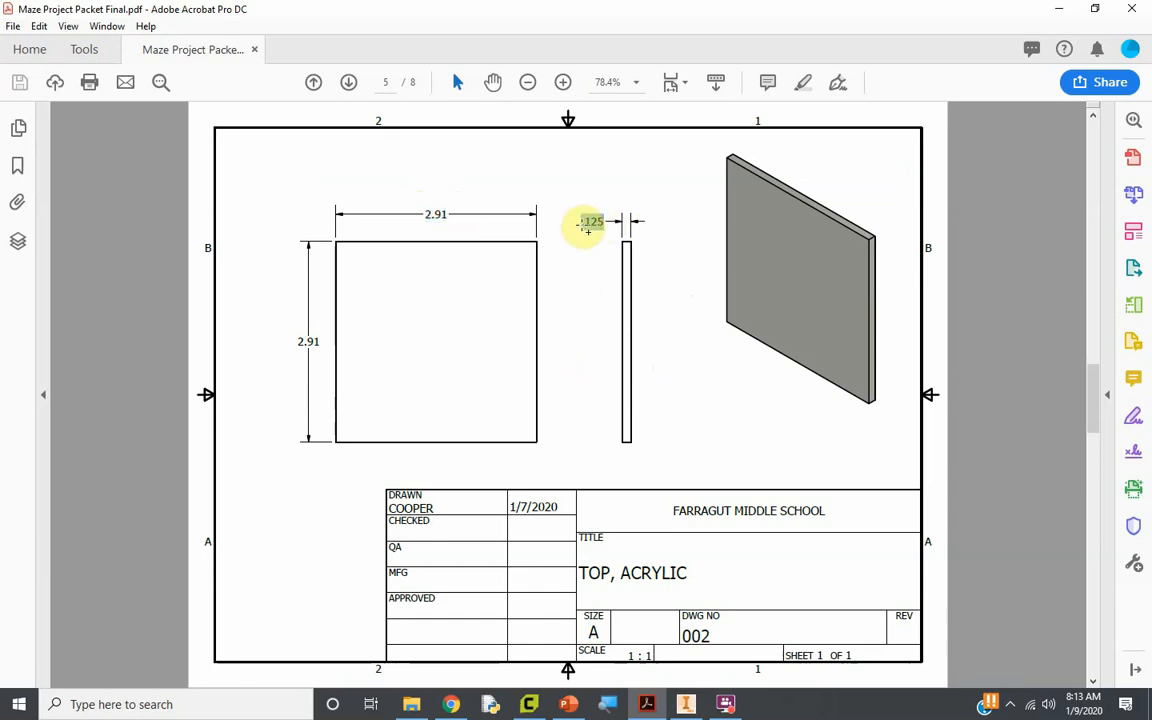
Step: Switch to Inventor and start a 2D sketch on the front XY plane of the new part
{"action": "left_click", "coordinate": [685, 704]}
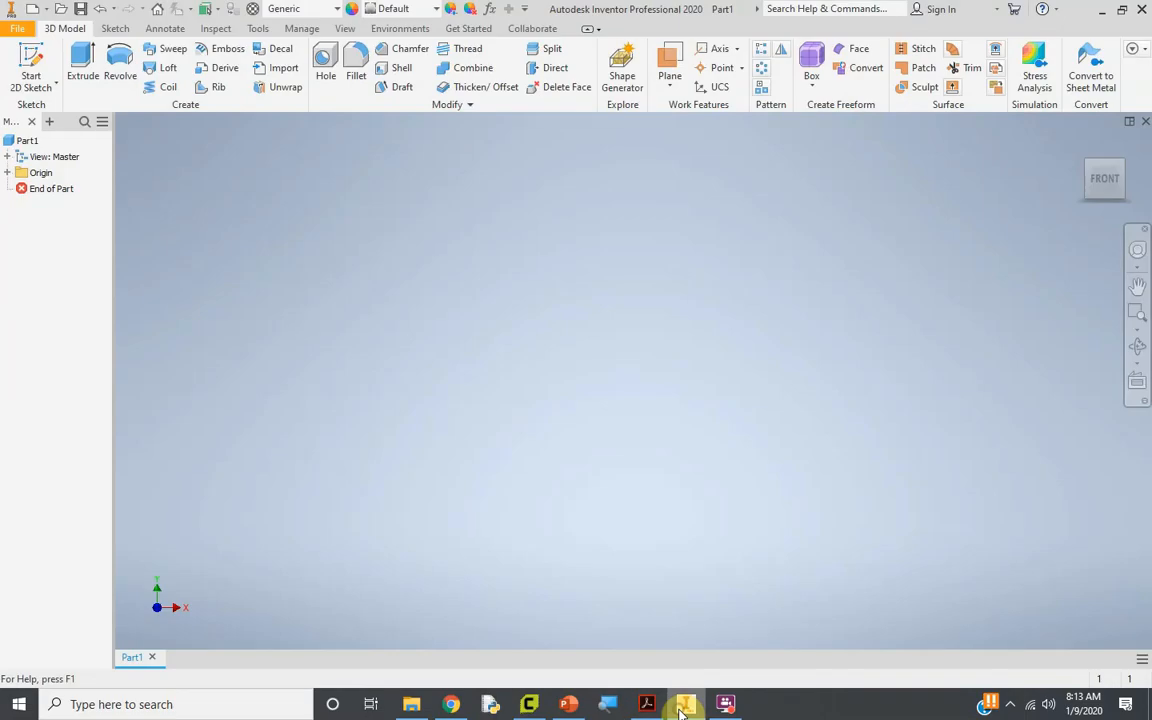
{"action": "left_click", "coordinate": [459, 236]}
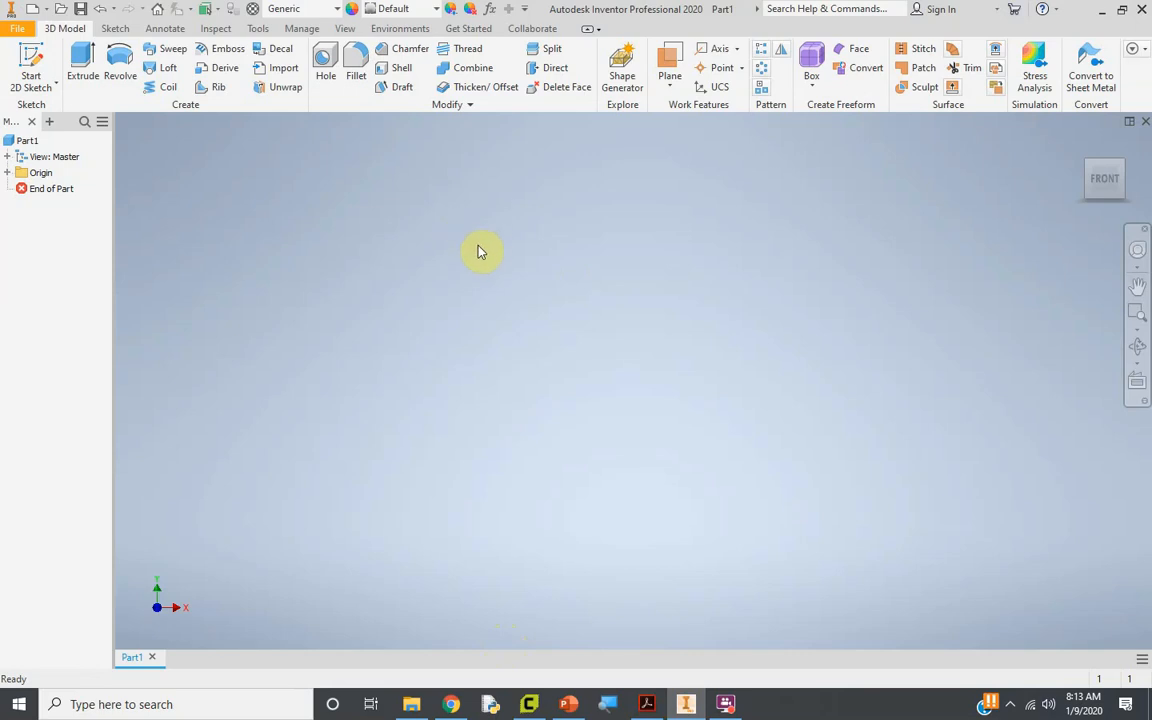
{"action": "key", "text": "s"}
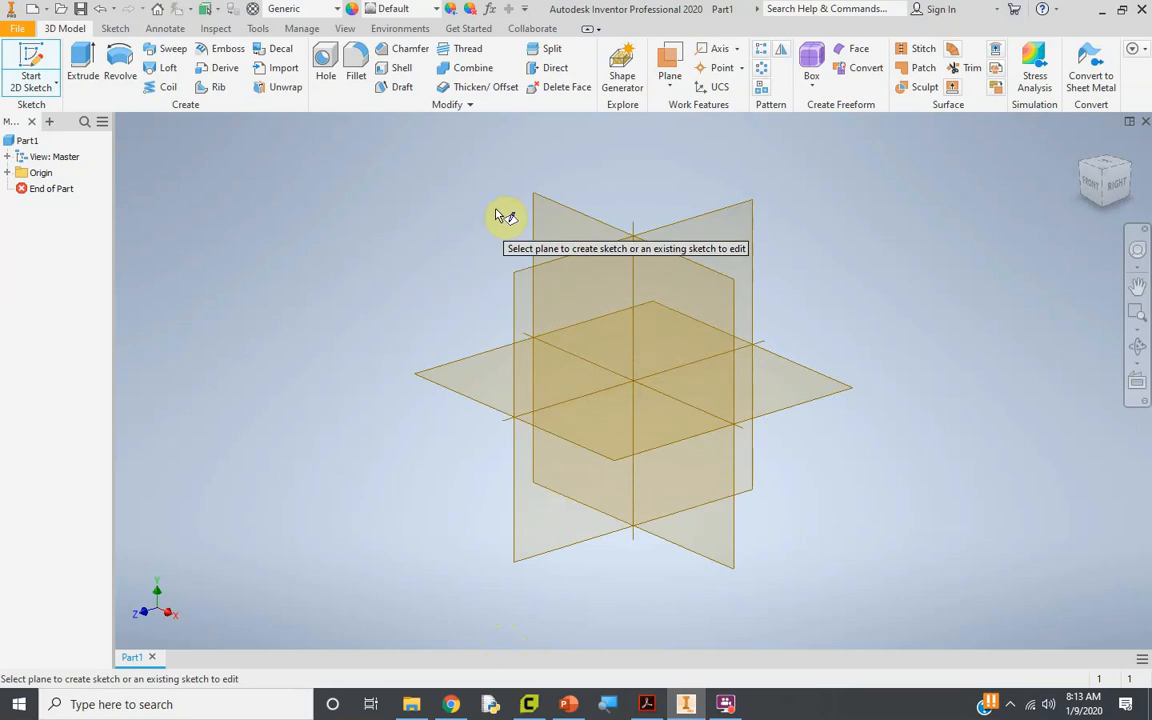
{"action": "left_click", "coordinate": [584, 224]}
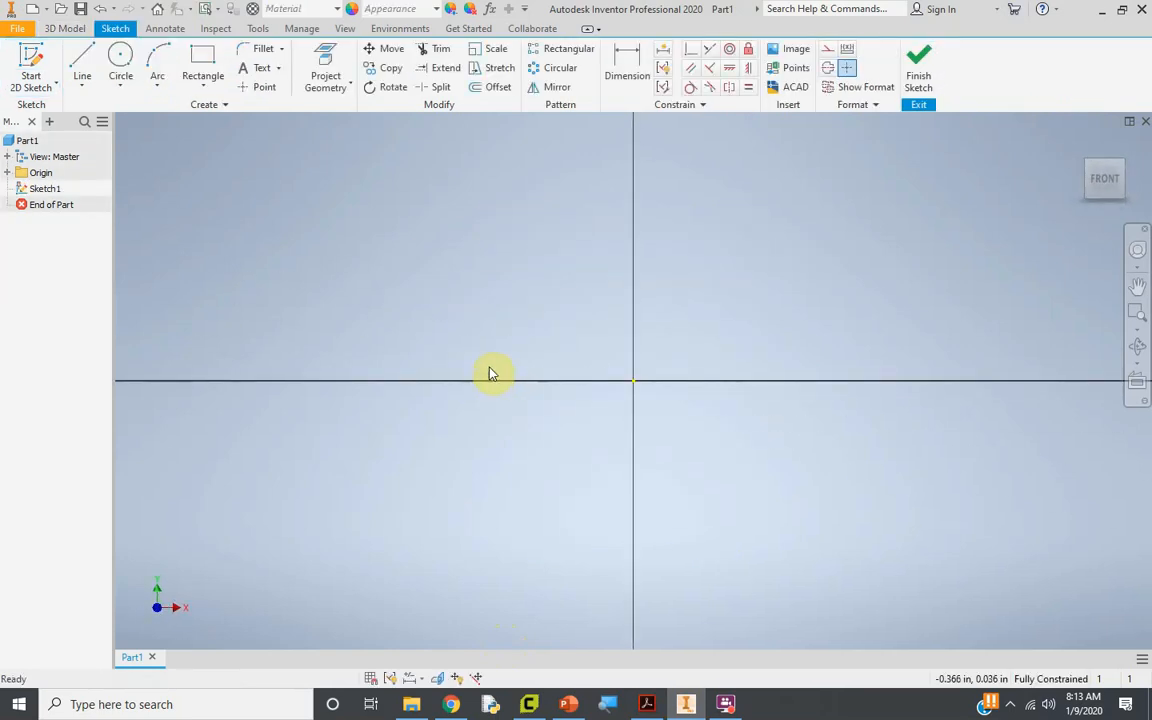
Step: Sketch a two-point rectangle about 0.48 in wide and 0.57 in high, with its lower-left corner on the origin
{"action": "left_click", "coordinate": [208, 62]}
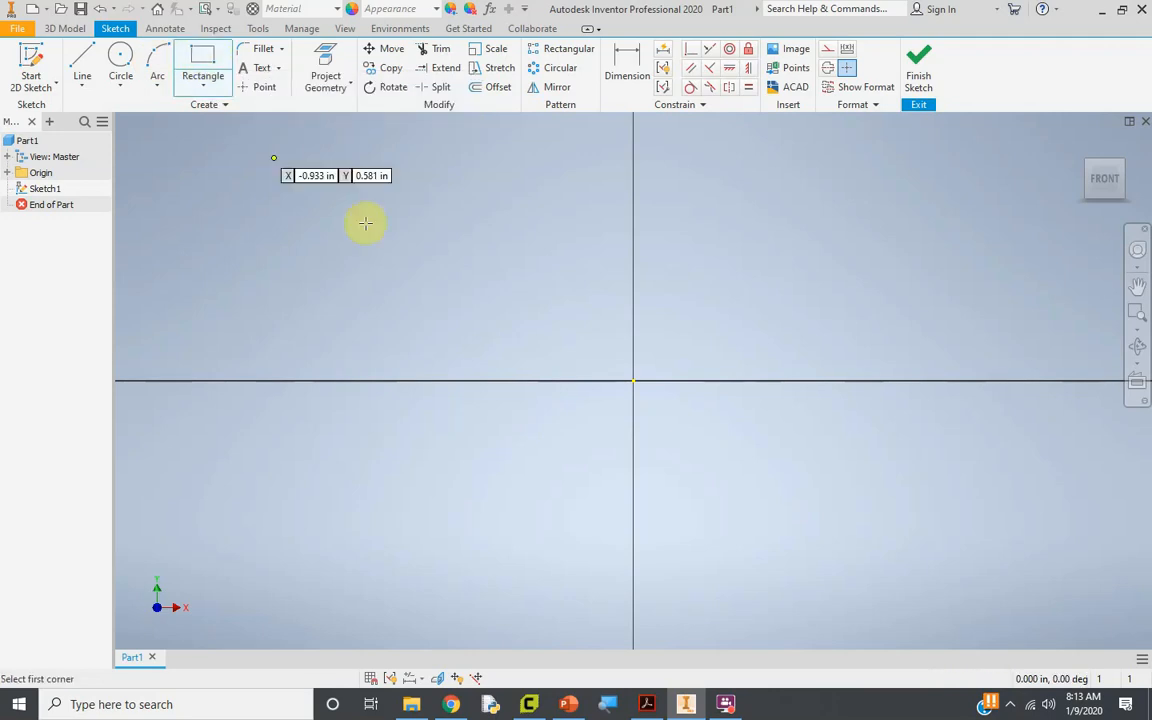
{"action": "left_click", "coordinate": [634, 381]}
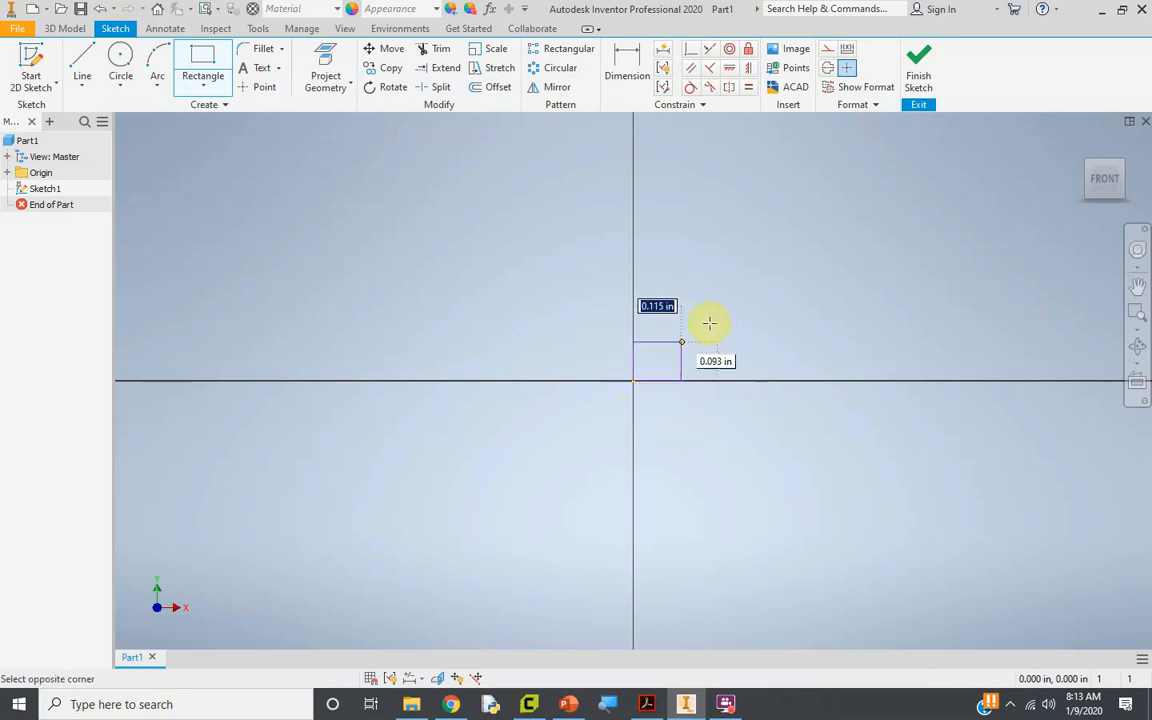
{"action": "left_click", "coordinate": [821, 156]}
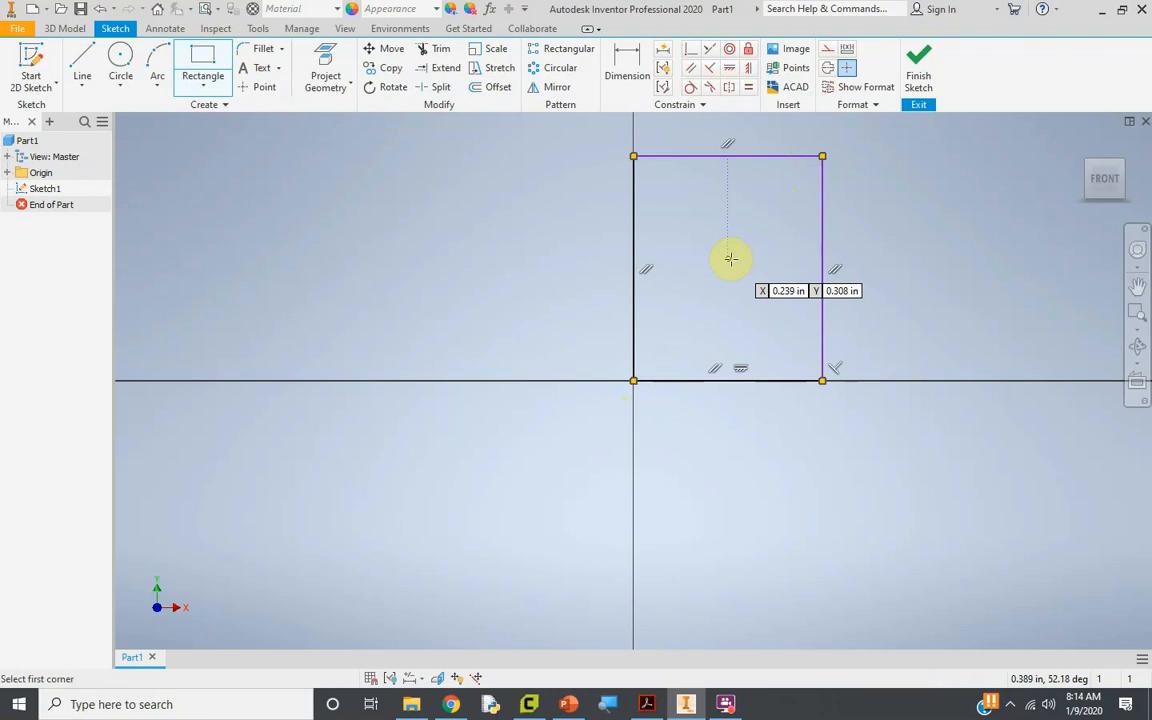
{"action": "key", "text": "Escape"}
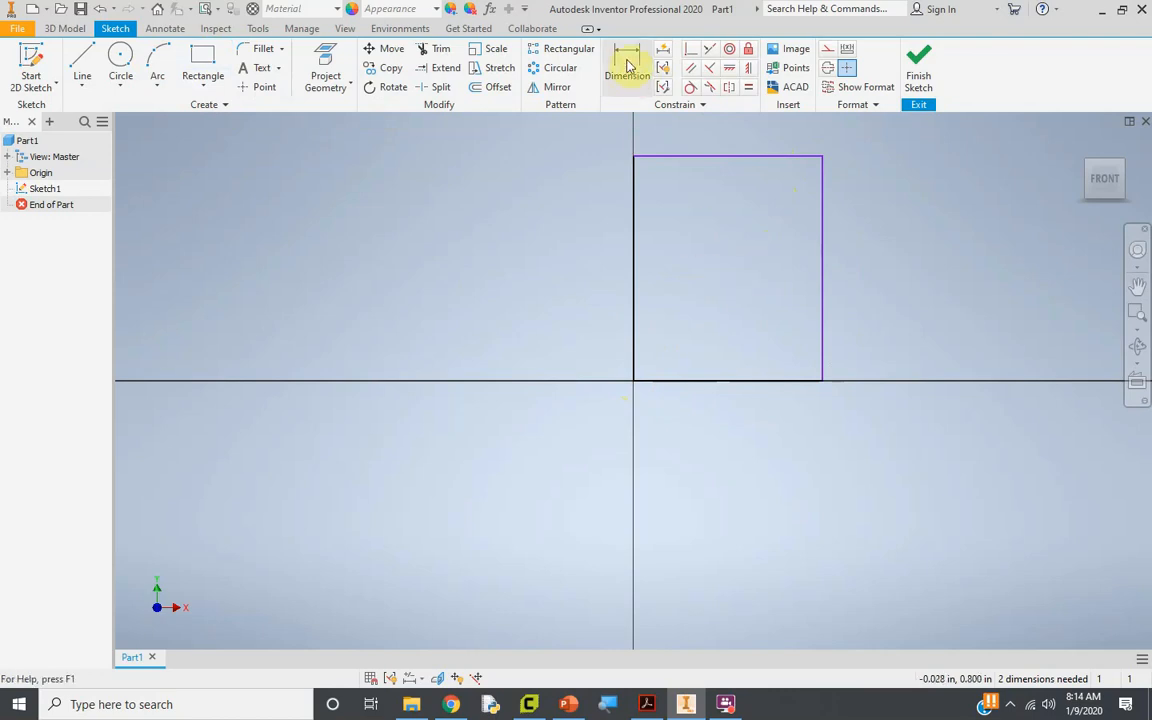
Step: Dimension the rectangle's height and set it to 2.91 in
{"action": "left_click", "coordinate": [626, 68]}
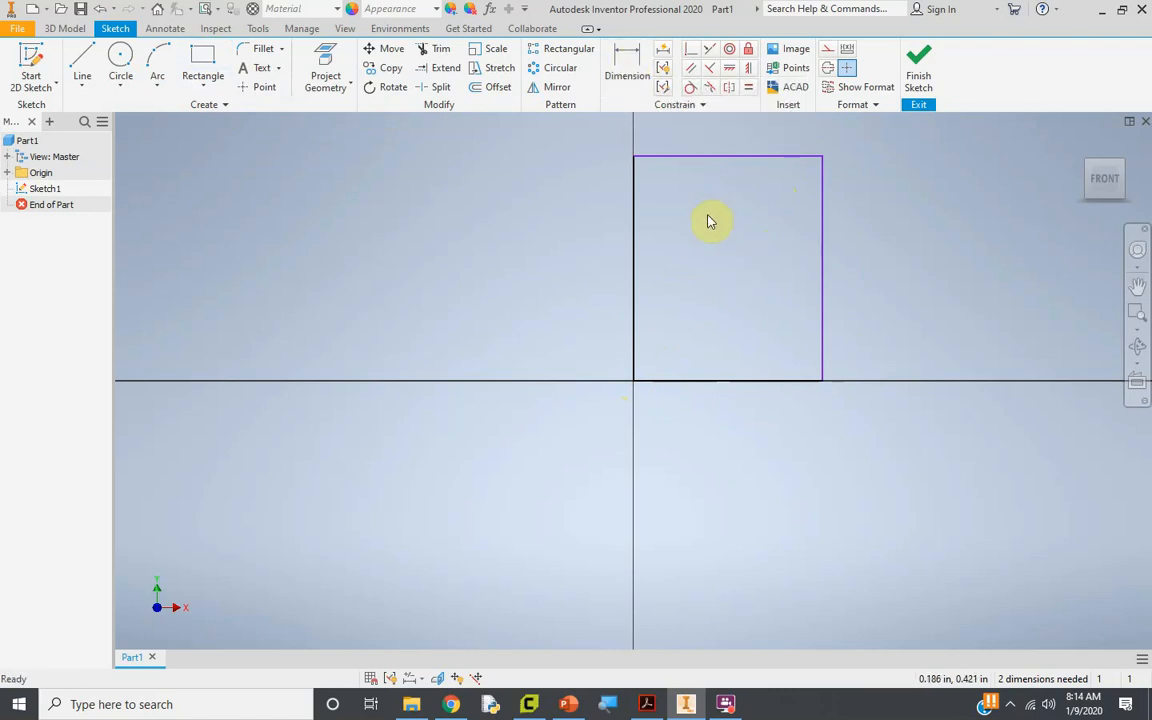
{"action": "left_click", "coordinate": [823, 249]}
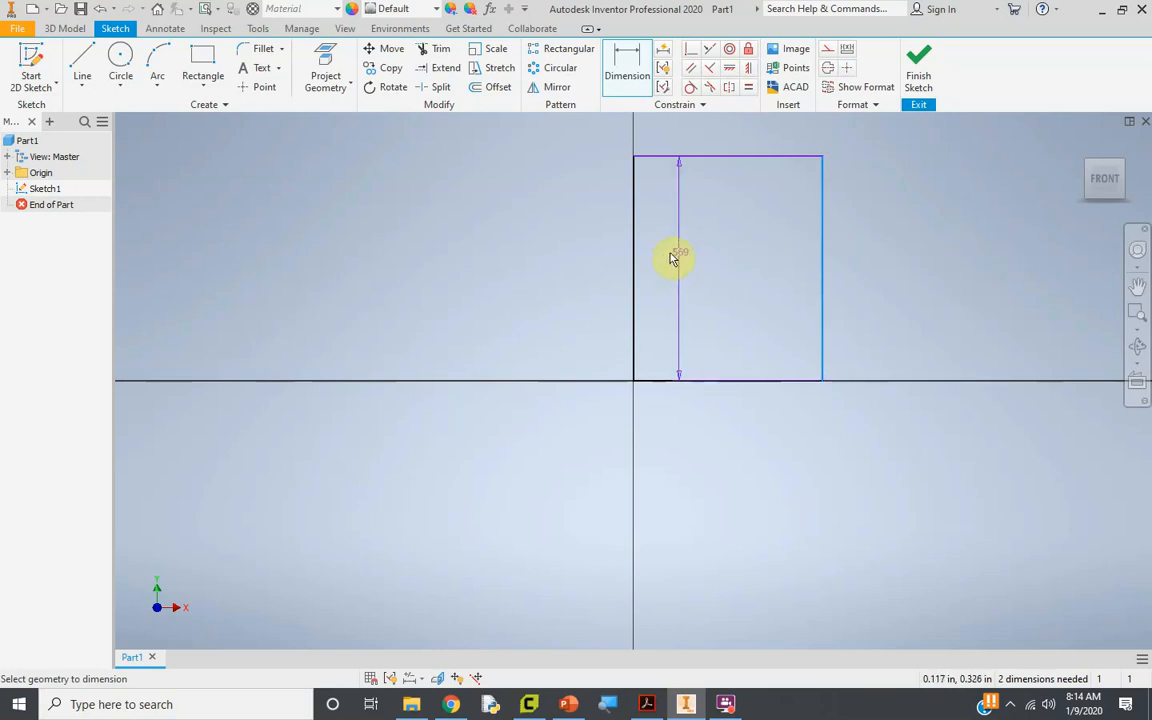
{"action": "left_click", "coordinate": [902, 265]}
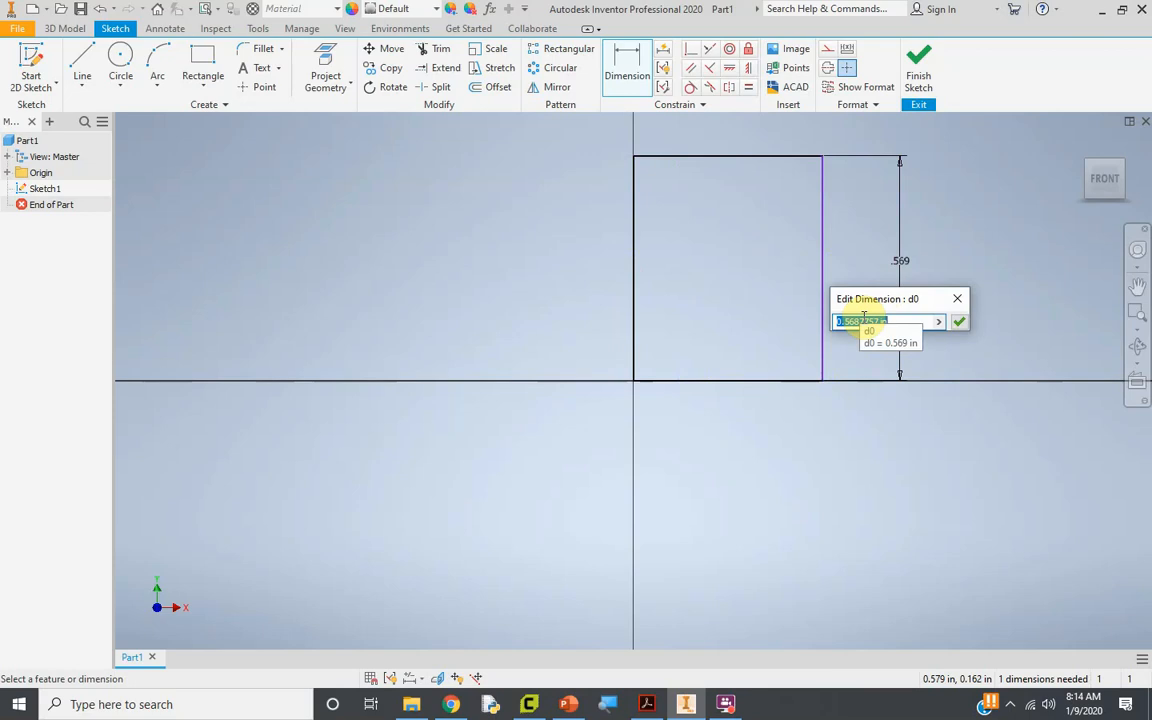
{"action": "type", "text": "2.91"}
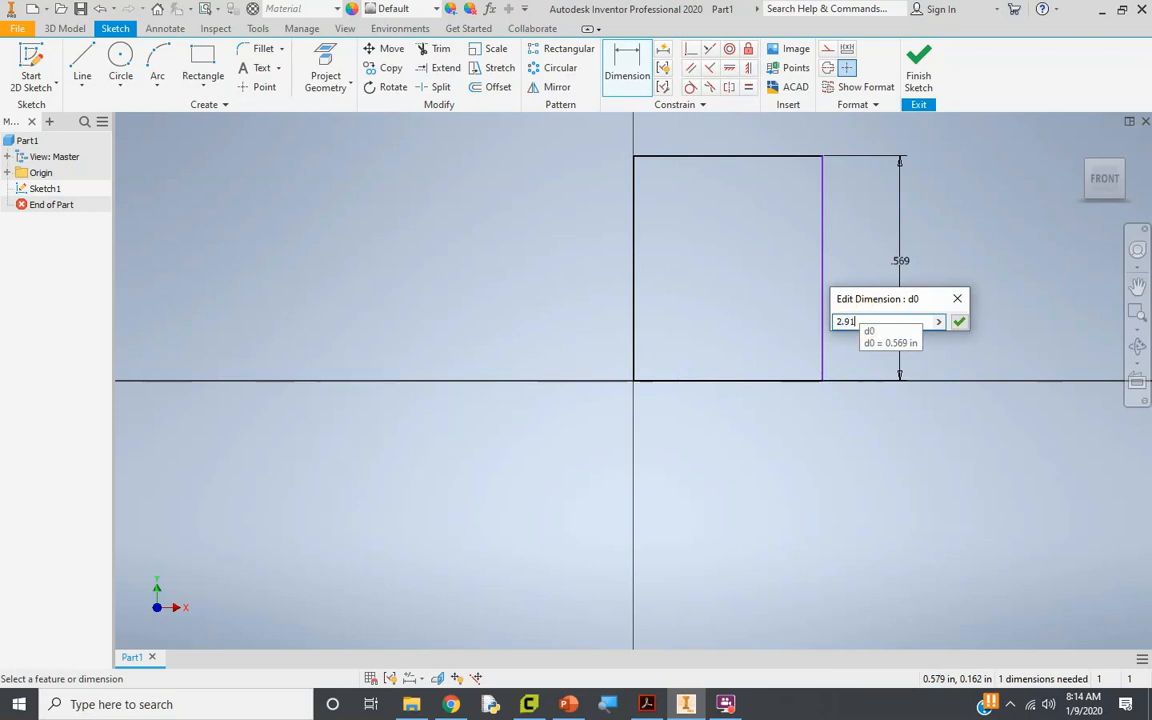
{"action": "key", "text": "Return"}
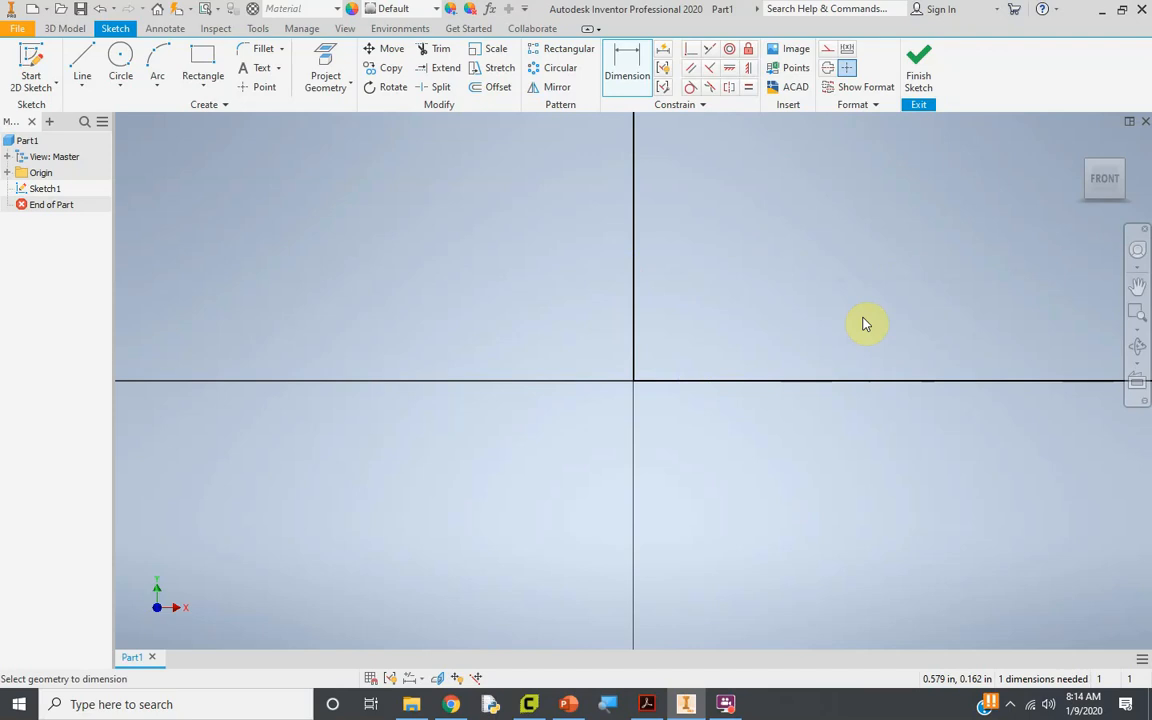
Step: Dimension the rectangle's width along its top edge and set it to 2.91 in
{"action": "scroll", "coordinate": [854, 323], "scroll_direction": "down", "scroll_amount": 10}
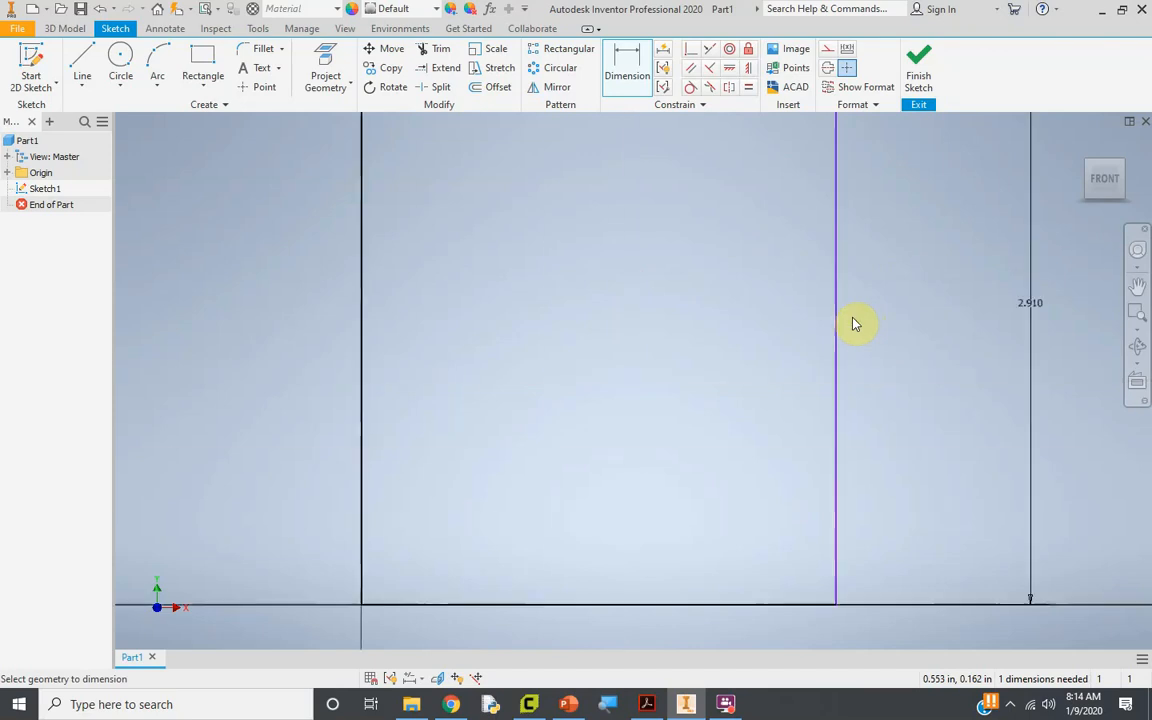
{"action": "scroll", "coordinate": [714, 397], "scroll_direction": "down", "scroll_amount": 5}
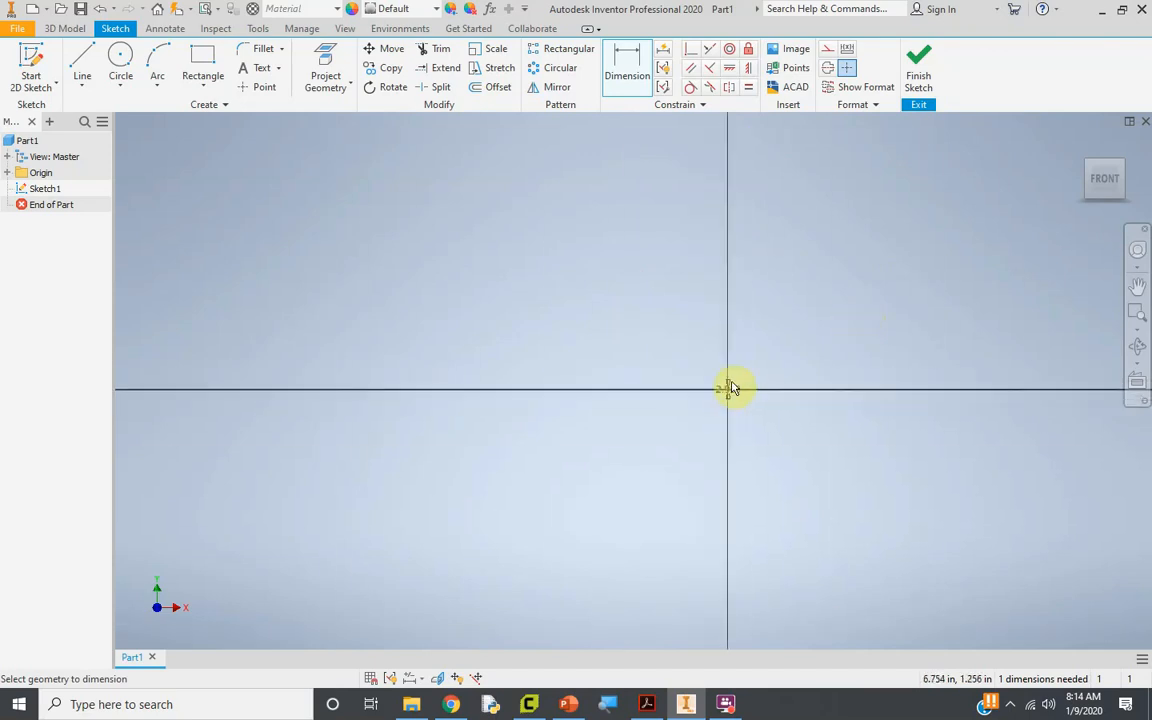
{"action": "left_click", "coordinate": [1104, 177]}
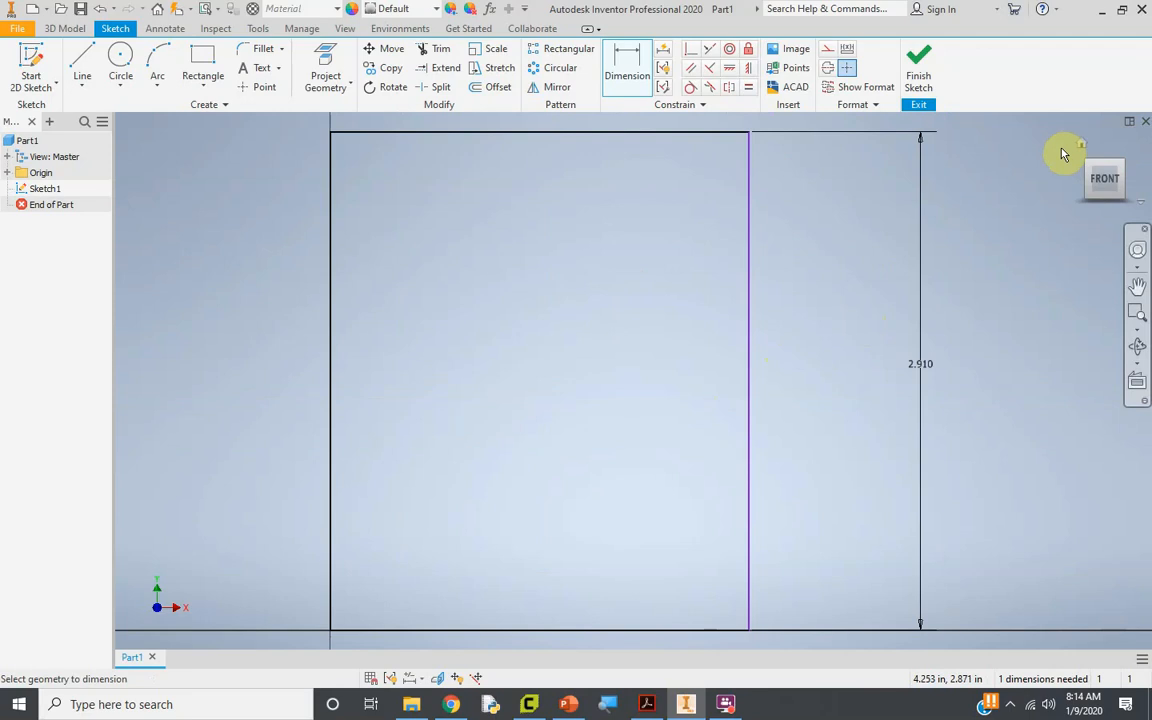
{"action": "left_click", "coordinate": [1108, 182]}
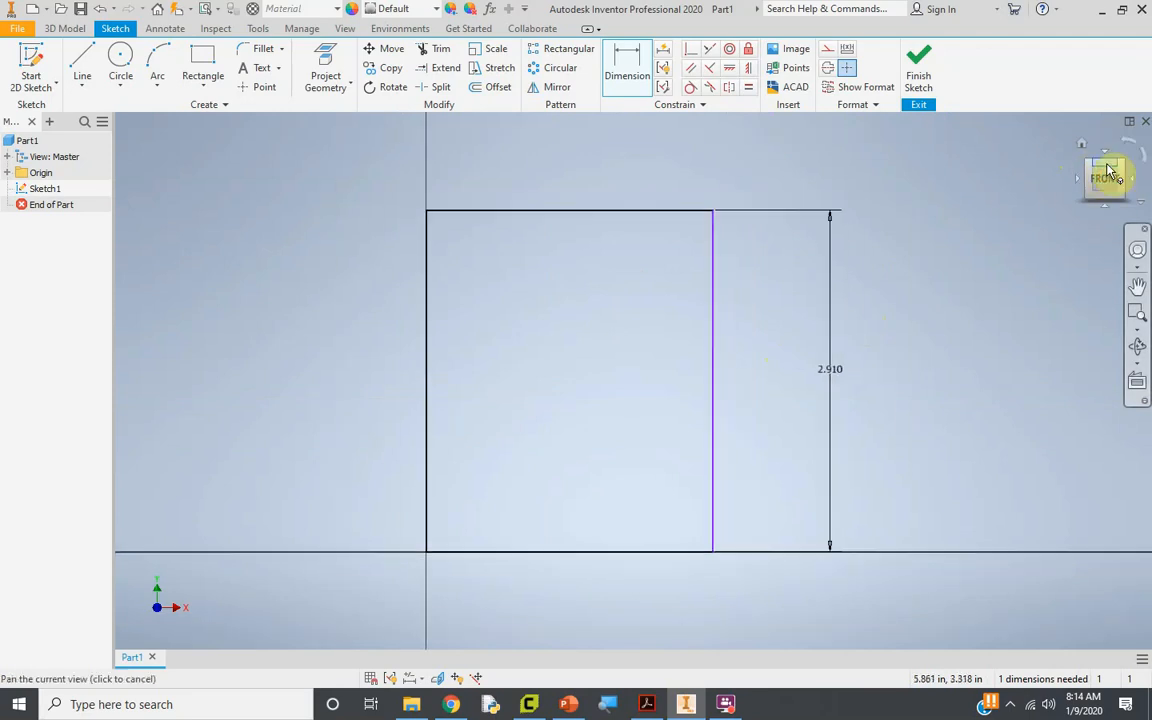
{"action": "left_click", "coordinate": [638, 211]}
{"action": "left_click", "coordinate": [610, 250]}
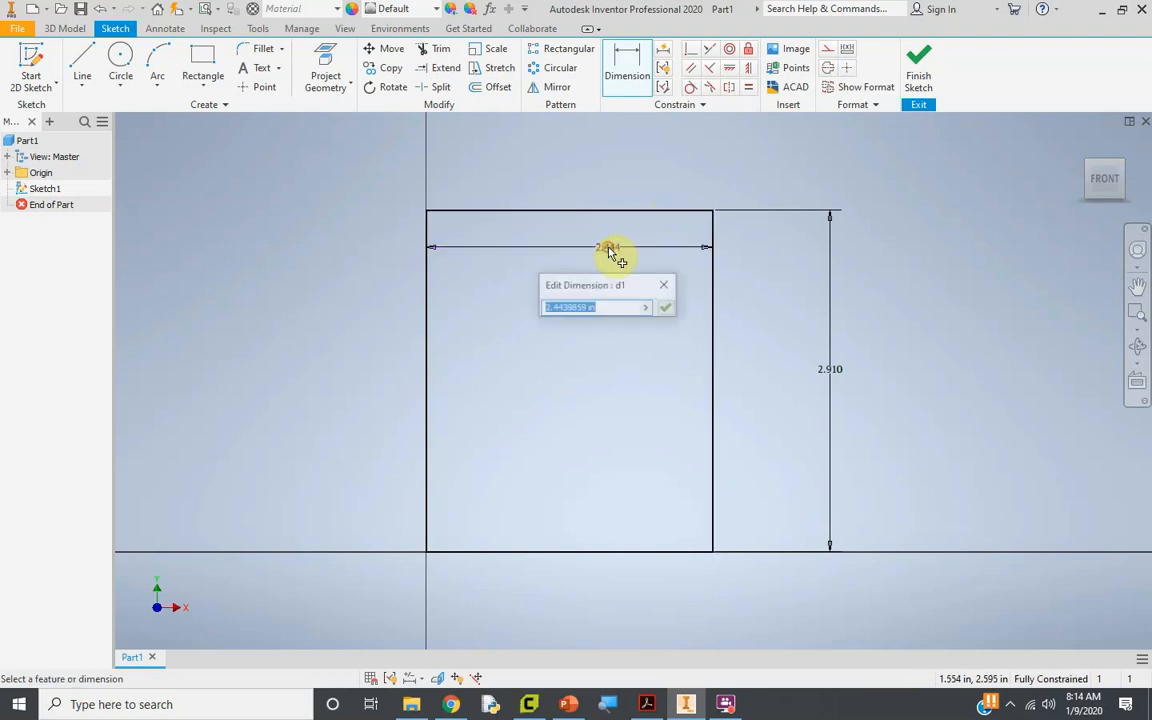
{"action": "type", "text": "2.91"}
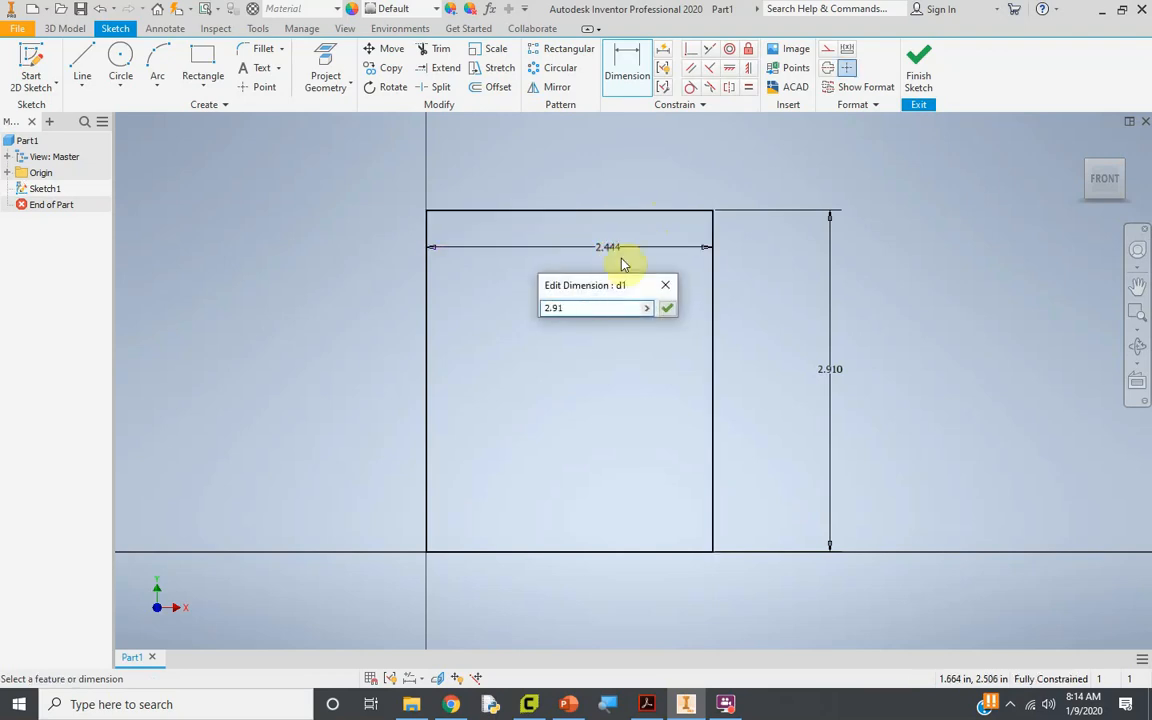
{"action": "key", "text": "Return"}
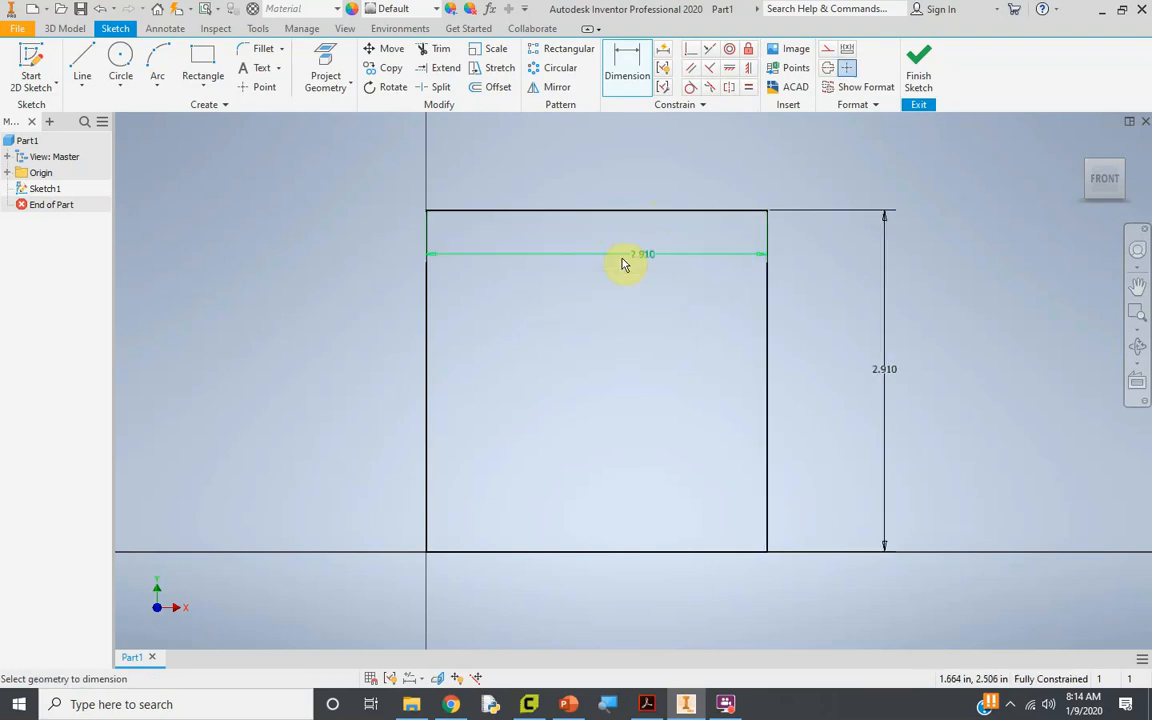
Step: Move the 2.91 in width dimension above the square's top edge and finish the sketch
{"action": "double_click", "coordinate": [638, 256]}
{"action": "key", "text": "Escape"}
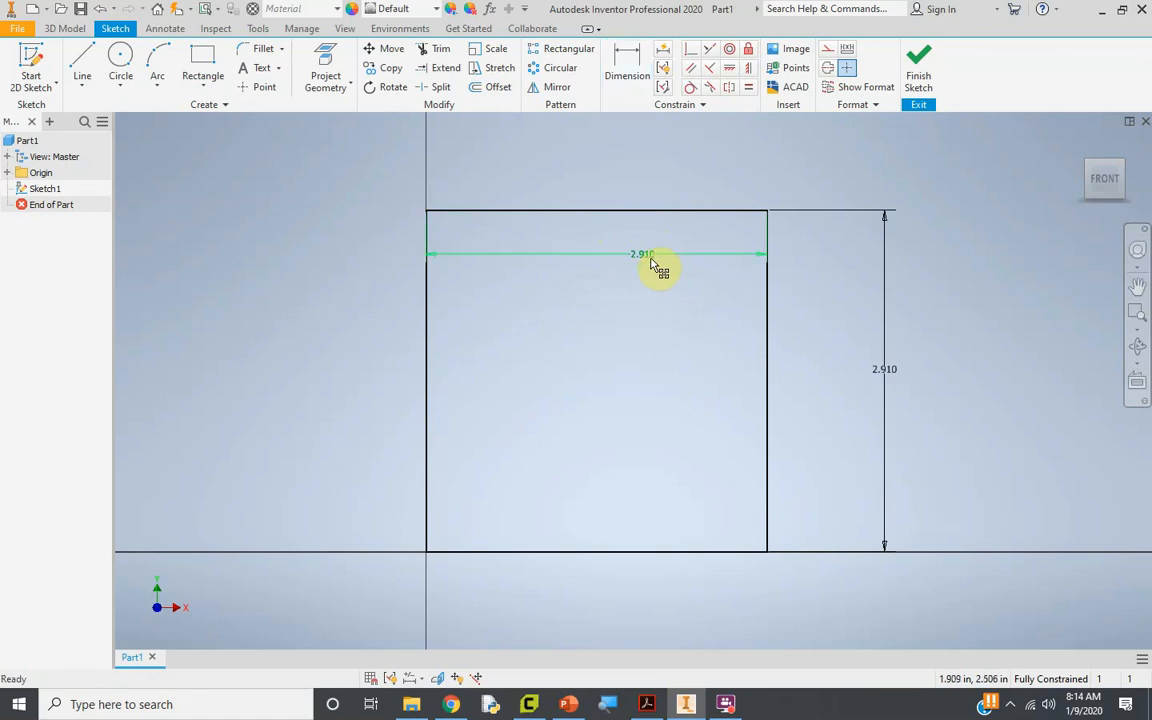
{"action": "left_click_drag", "start_coordinate": [663, 270], "coordinate": [612, 160]}
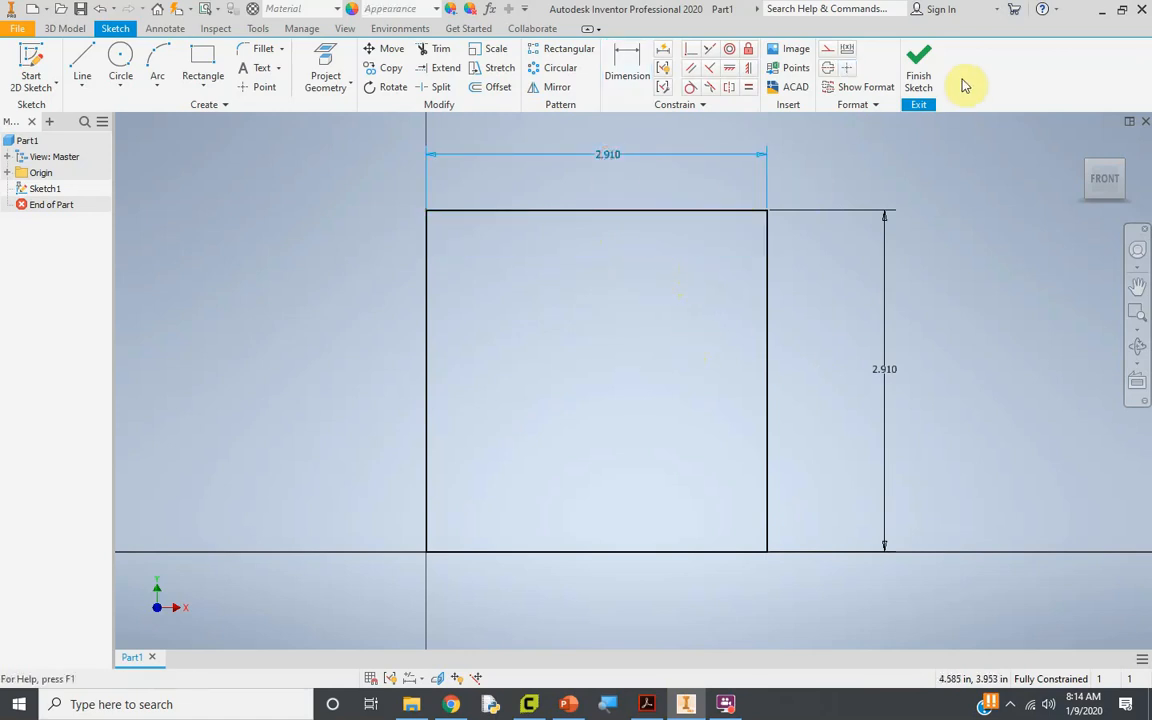
{"action": "left_click", "coordinate": [908, 84]}
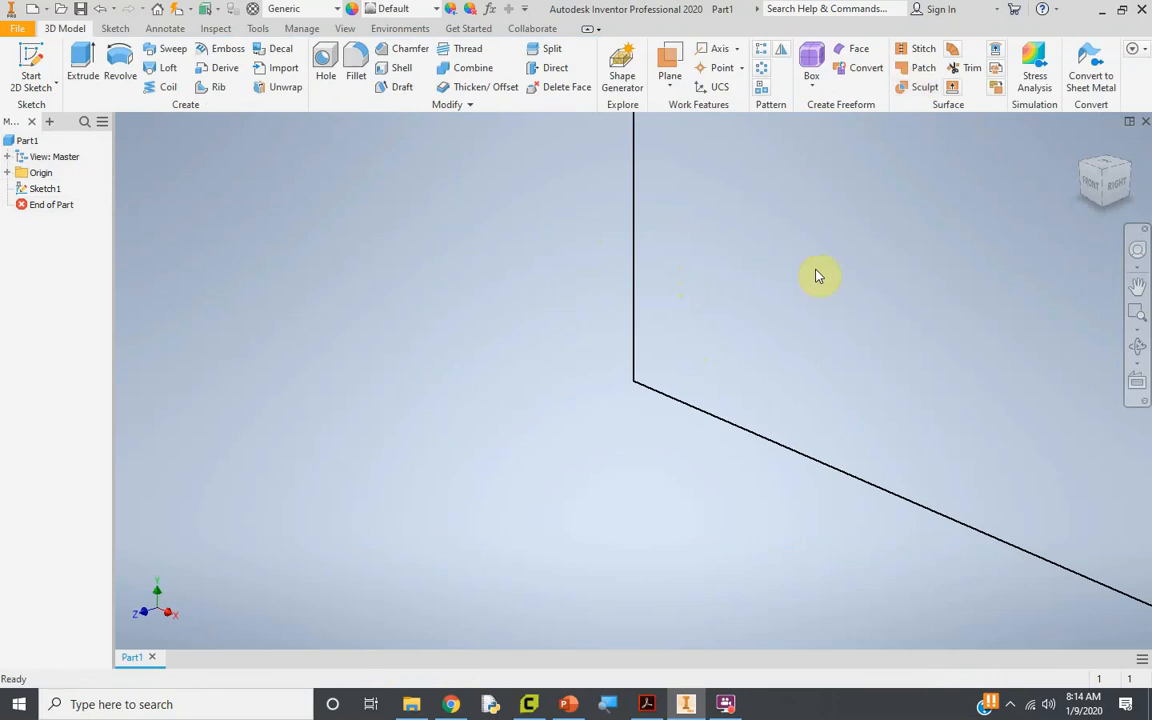
Step: Extrude the square profile 0.125 in, checking the thickness in the packet's acrylic top drawing in Acrobat
{"action": "mouse_move", "coordinate": [801, 304]}
{"action": "middle_mouse_down"}
{"action": "mouse_move", "coordinate": [761, 342]}
{"action": "mouse_move", "coordinate": [653, 388]}
{"action": "mouse_move", "coordinate": [627, 380]}
{"action": "mouse_move", "coordinate": [613, 395]}
{"action": "middle_mouse_up"}
{"action": "scroll", "coordinate": [613, 395], "scroll_direction": "up", "scroll_amount": 3}
{"action": "scroll", "coordinate": [700, 330], "scroll_direction": "down", "scroll_amount": 3}
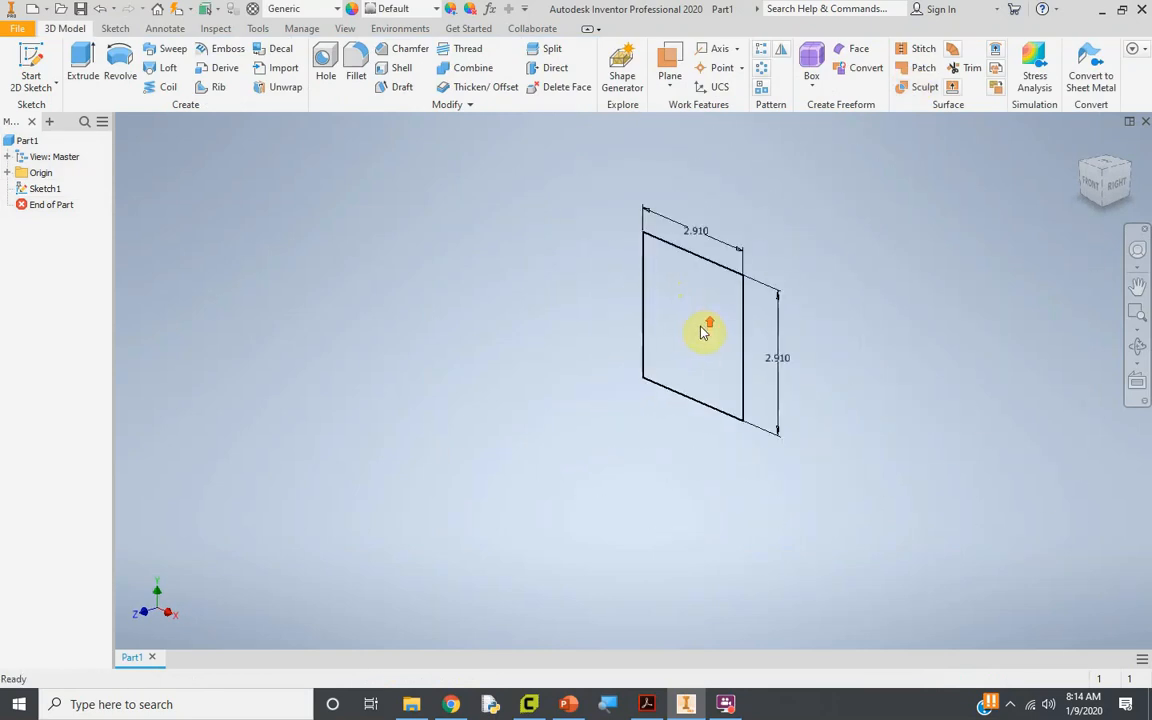
{"action": "key", "text": "e"}
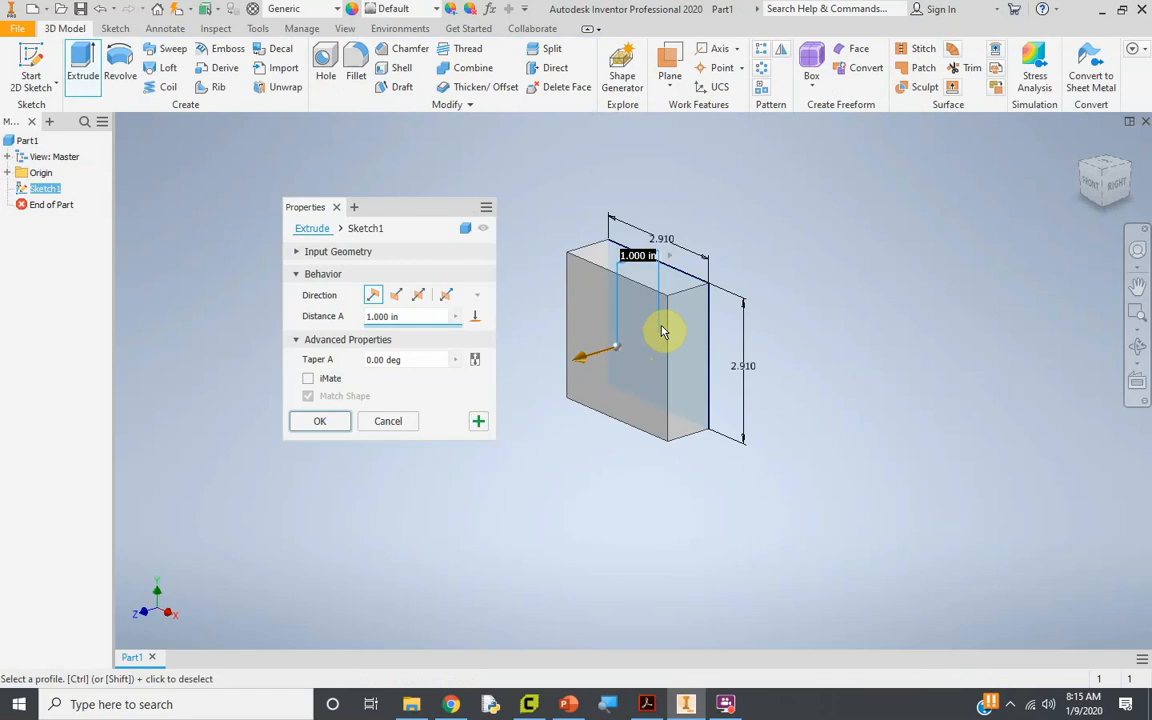
{"action": "scroll", "coordinate": [663, 329], "scroll_direction": "up", "scroll_amount": 5}
{"action": "scroll", "coordinate": [666, 339], "scroll_direction": "down", "scroll_amount": 4}
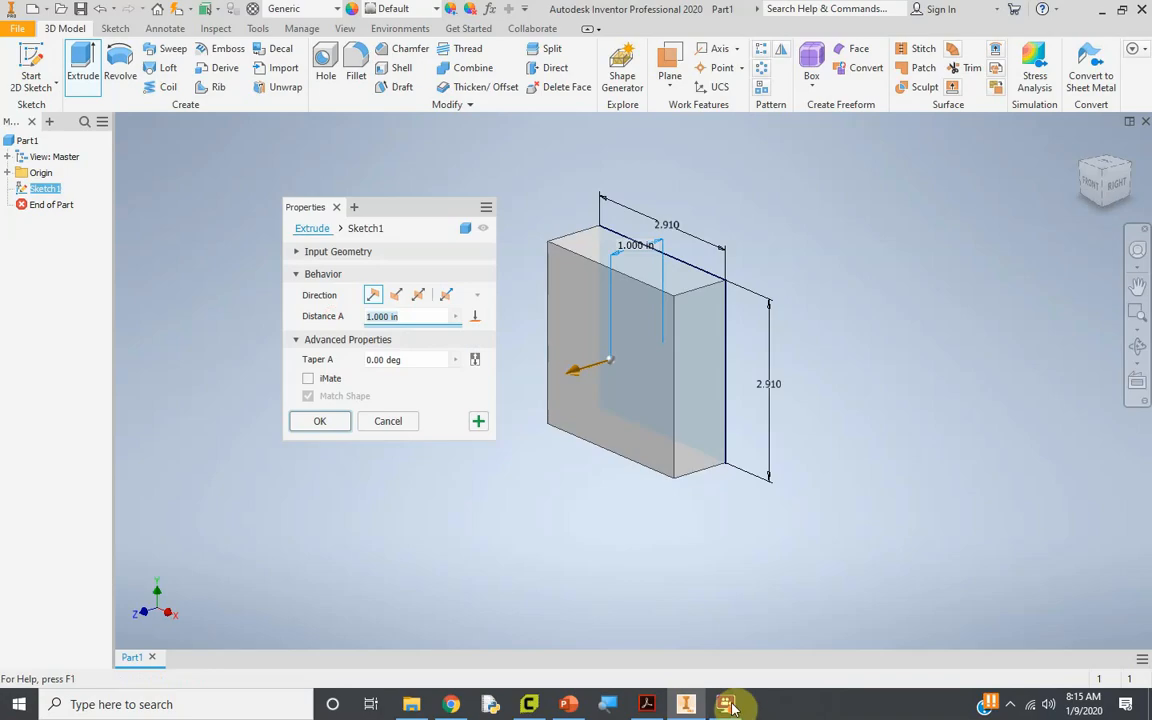
{"action": "left_click", "coordinate": [647, 704]}
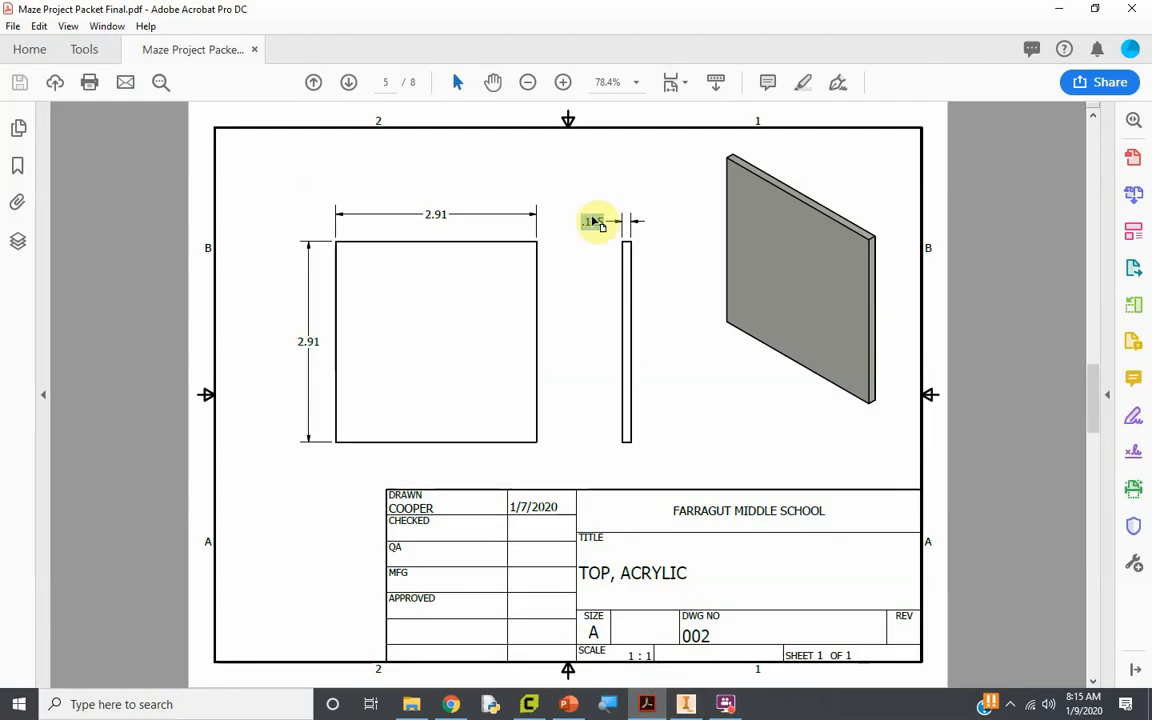
{"action": "left_click", "coordinate": [694, 705]}
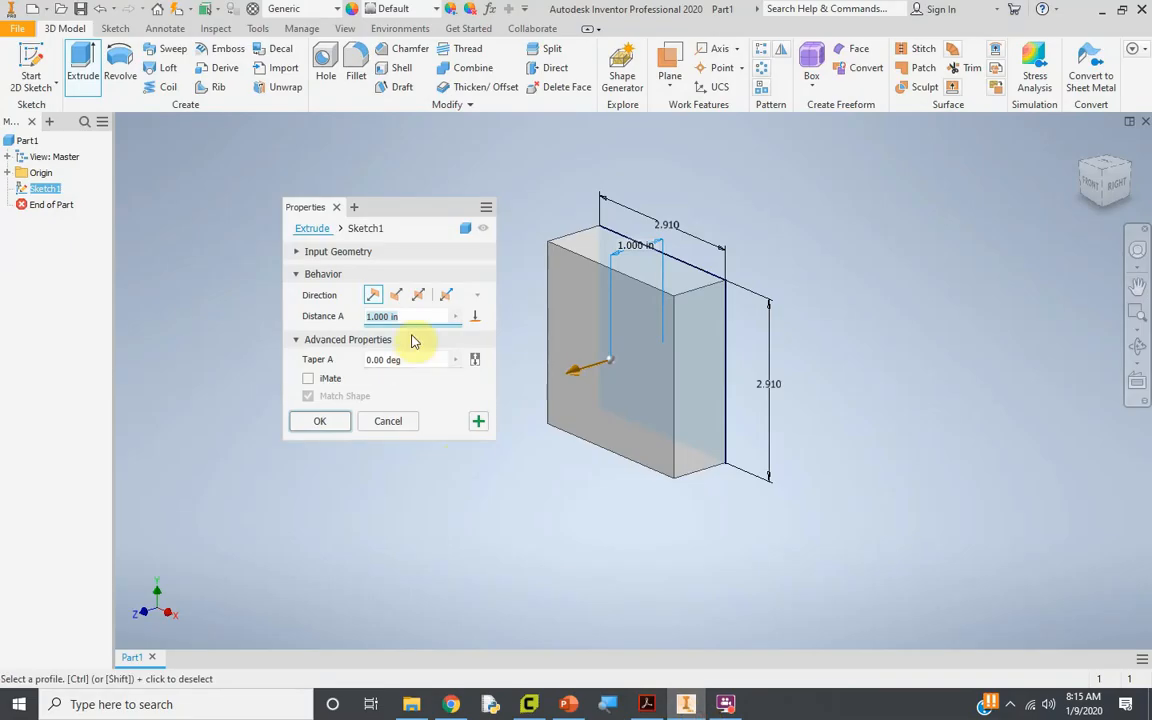
{"action": "key", "text": "BackSpace"}
{"action": "type", "text": ".125"}
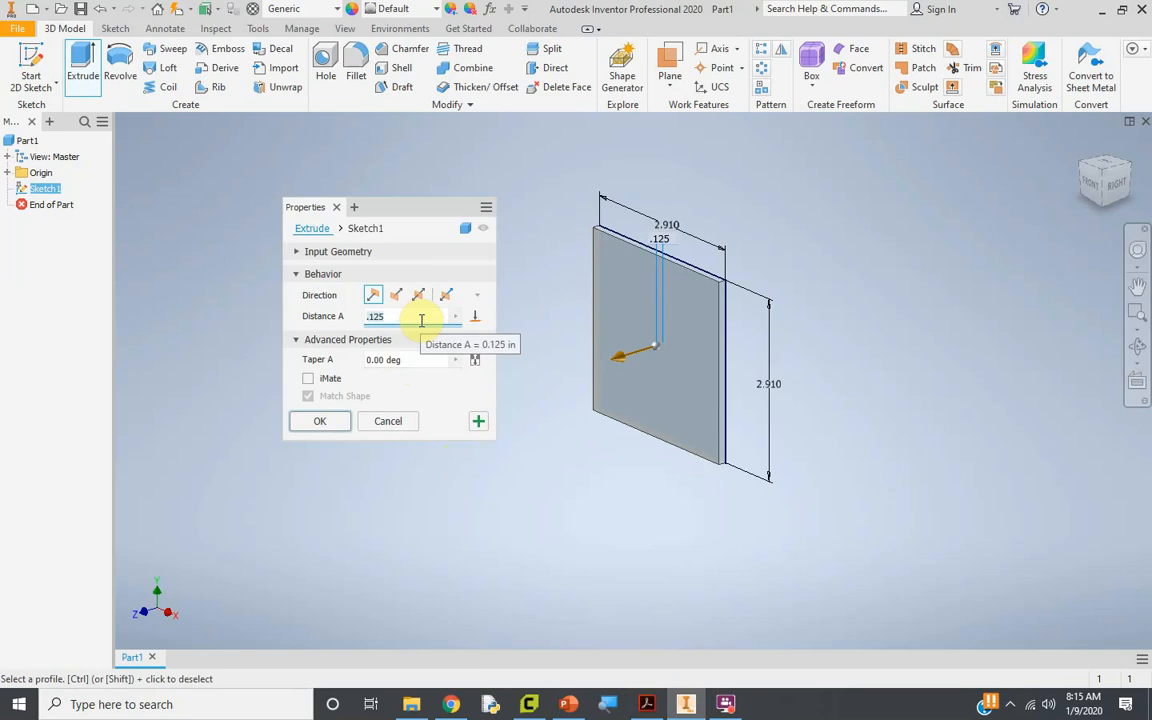
{"action": "left_click", "coordinate": [320, 421]}
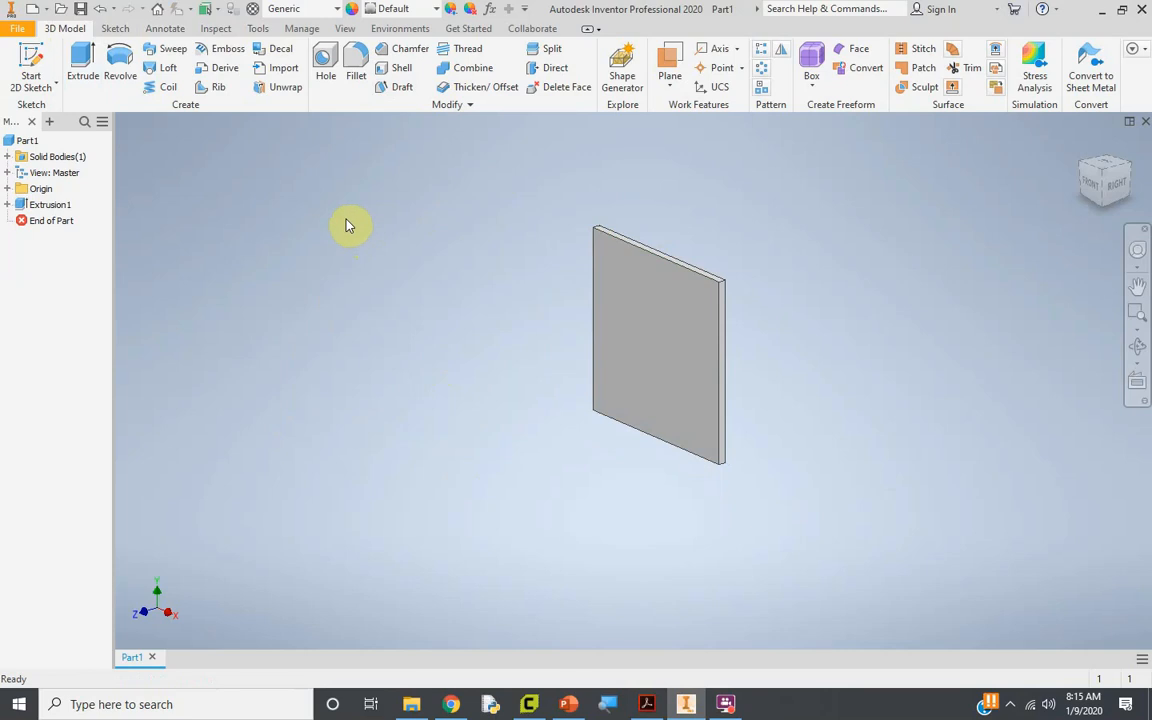
{"action": "key", "text": "ctrl+s"}
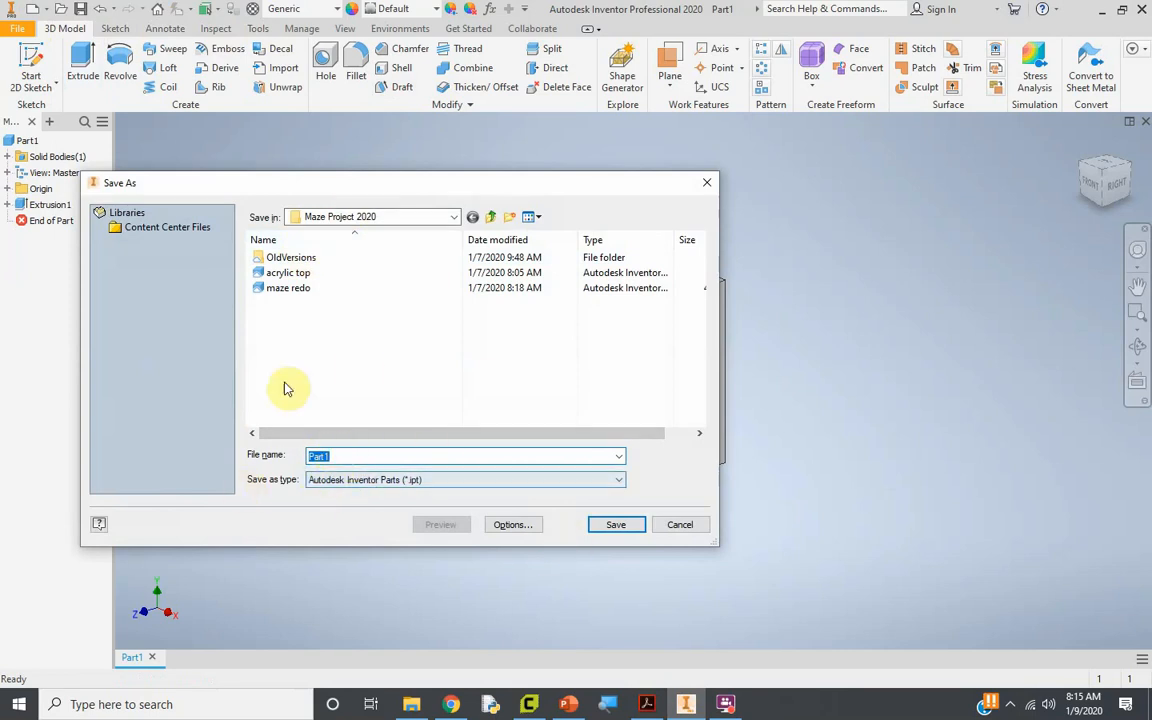
{"action": "left_click", "coordinate": [692, 524]}
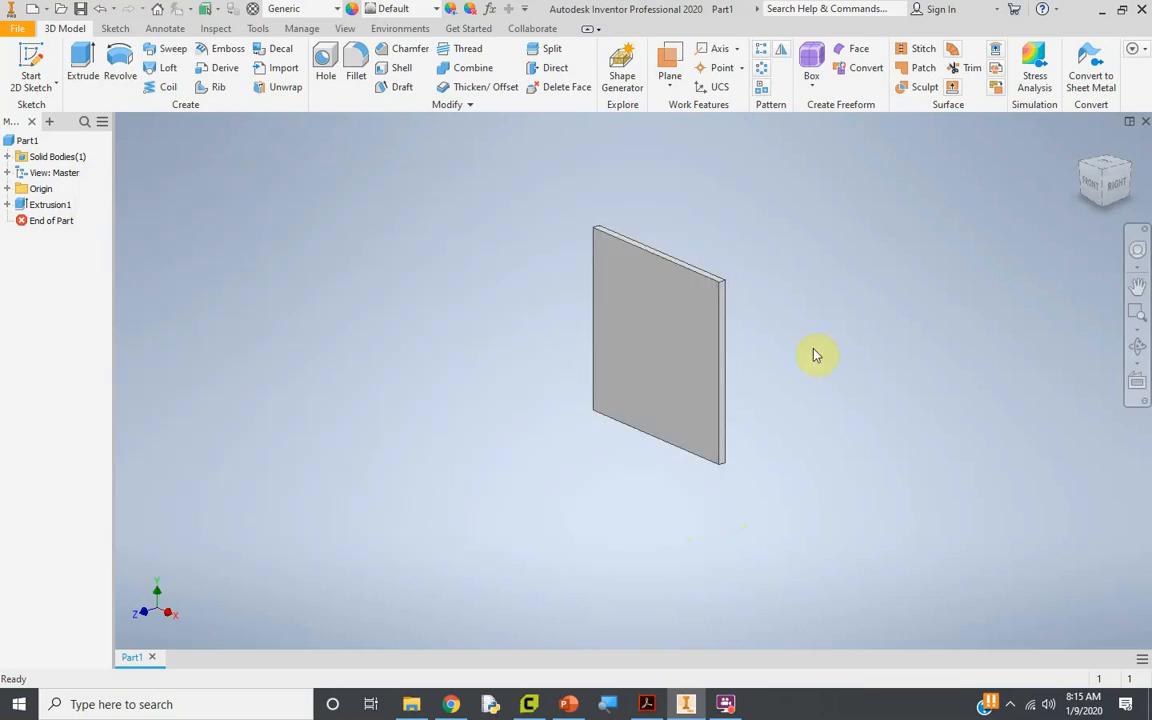
{"action": "left_click", "coordinate": [27, 140]}
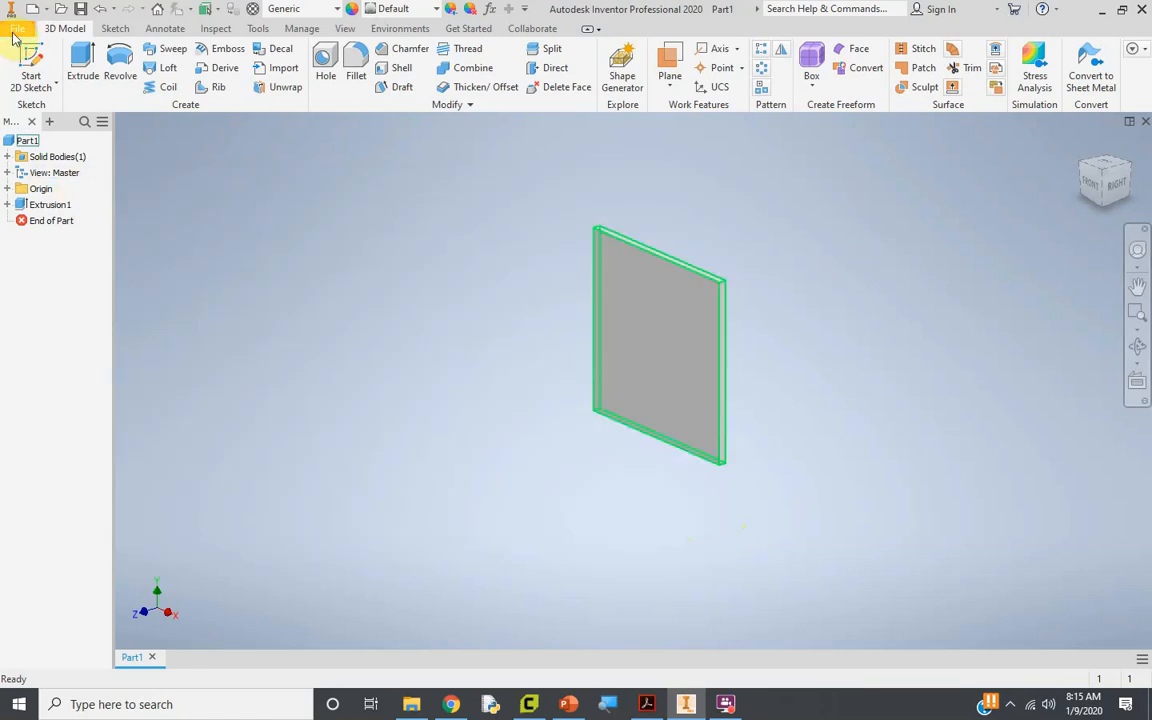
Step: Create a new part from the Standard.ipt template and start a 2D sketch on the front XY plane
{"action": "left_click", "coordinate": [16, 29]}
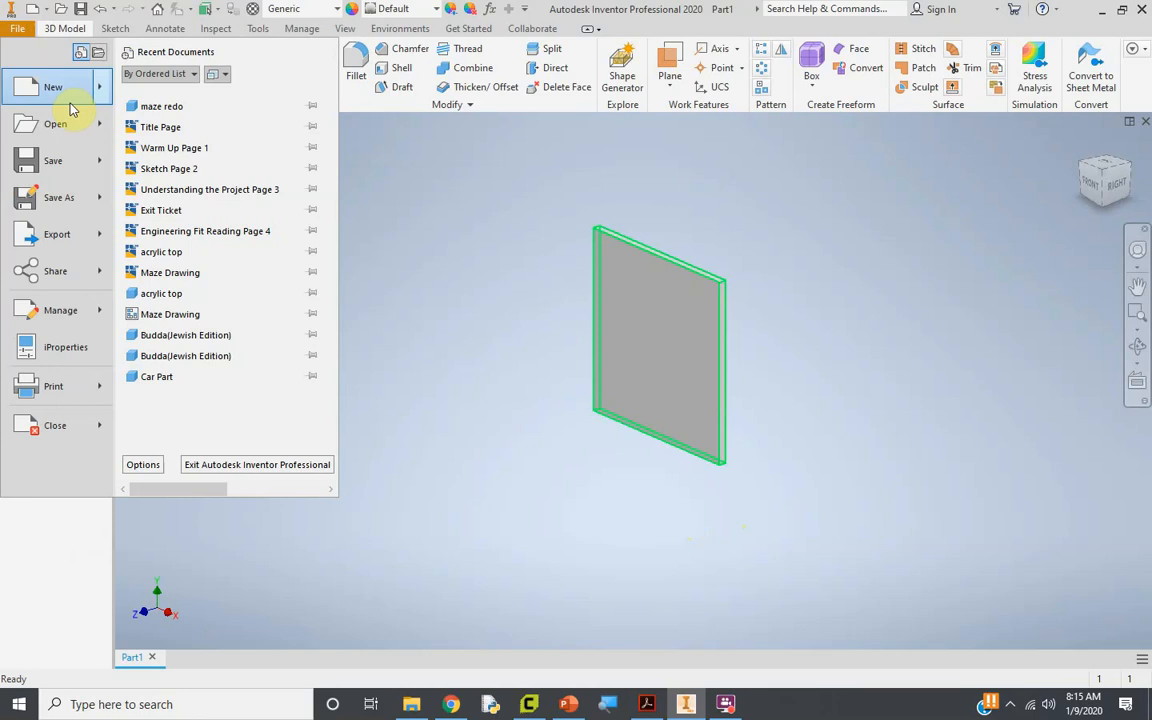
{"action": "left_click", "coordinate": [68, 94]}
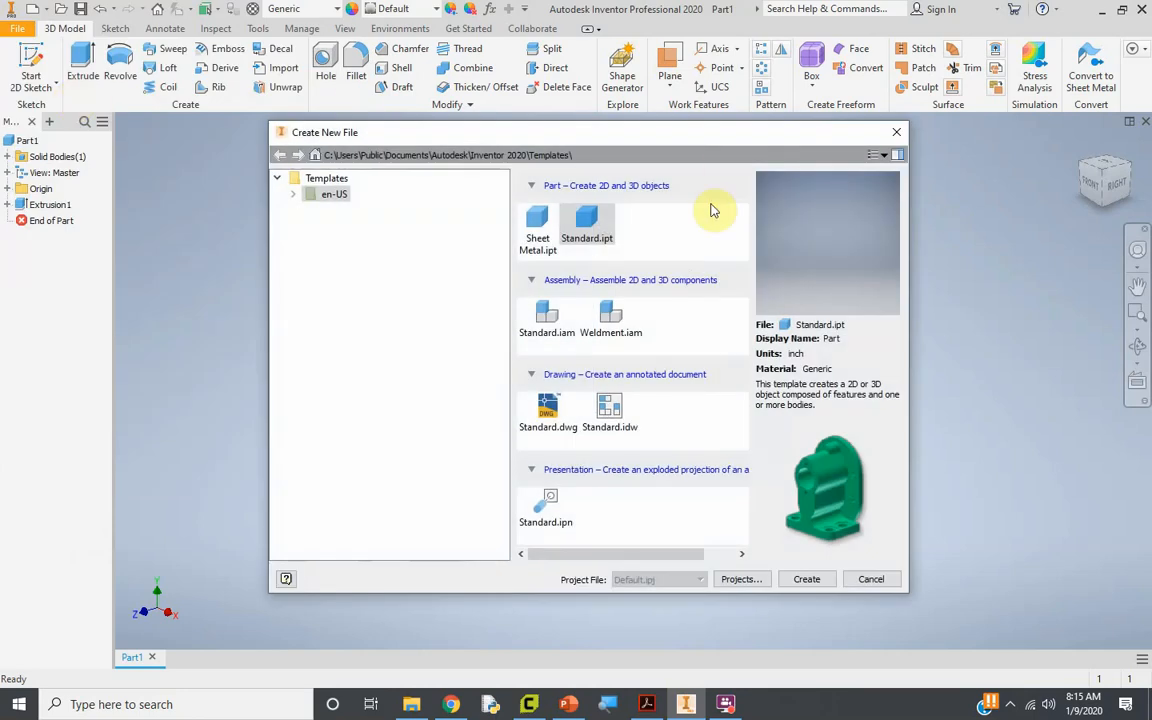
{"action": "double_click", "coordinate": [584, 230]}
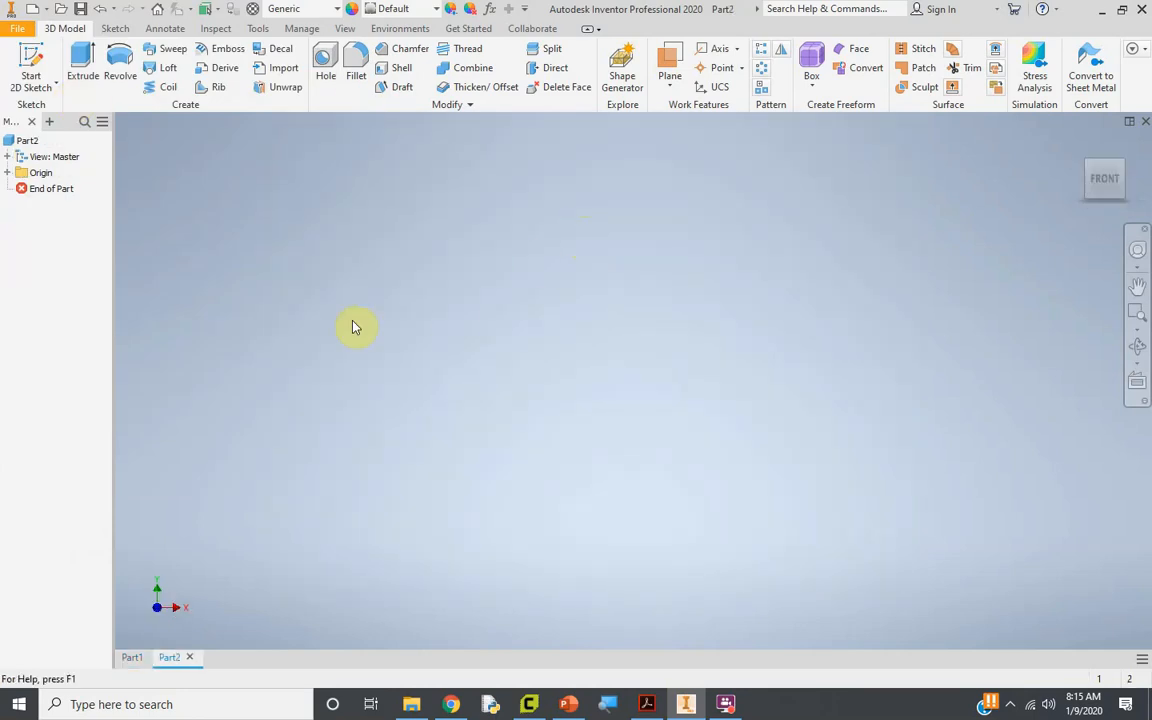
{"action": "key", "text": "s"}
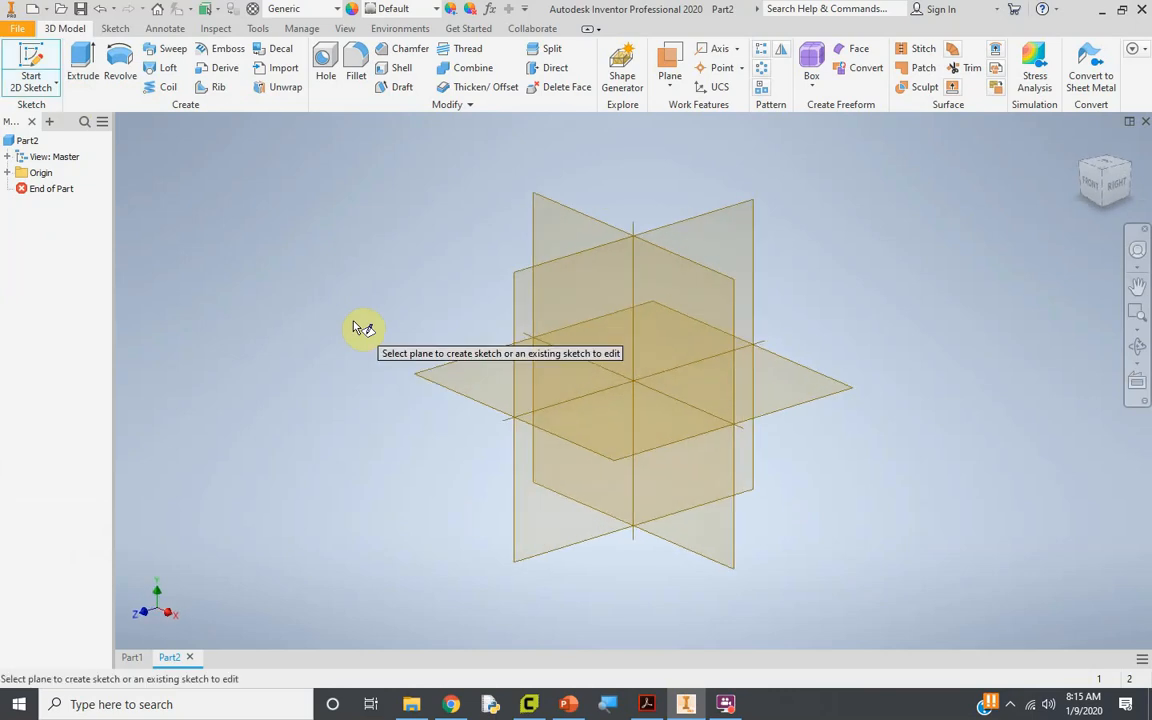
{"action": "left_click", "coordinate": [606, 223]}
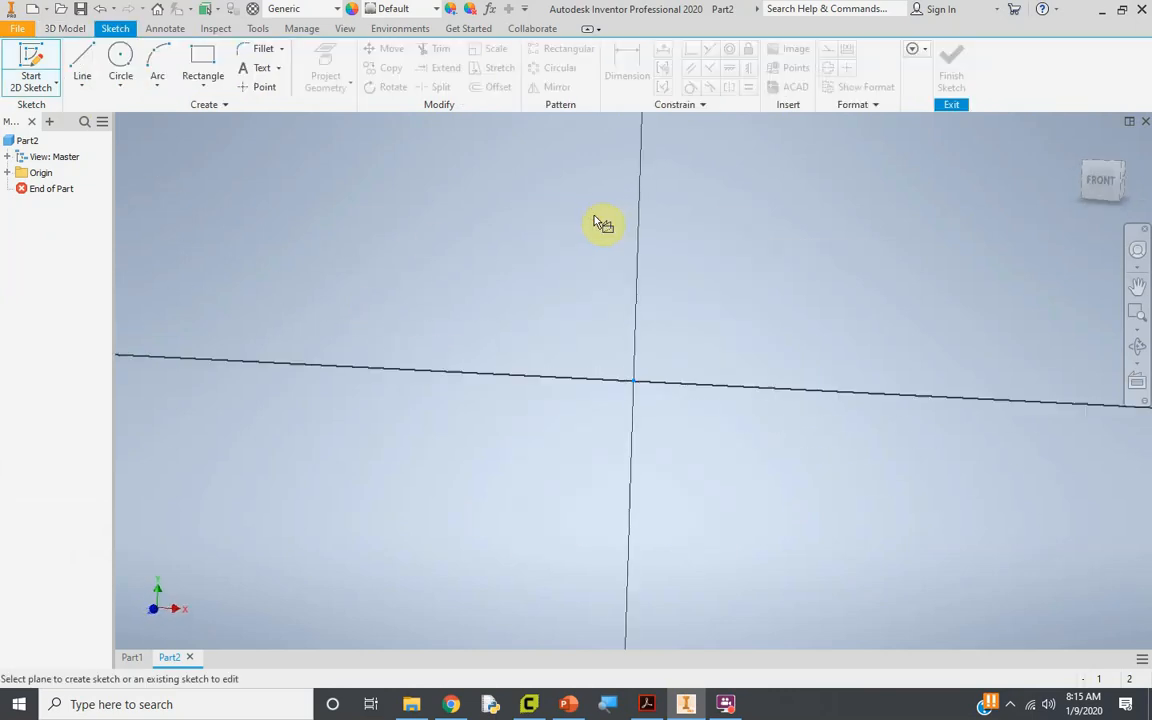
Step: Switch to Acrobat and compare the packet's design sketching page with the ball maze drawing on page 6
{"action": "left_click", "coordinate": [646, 704]}
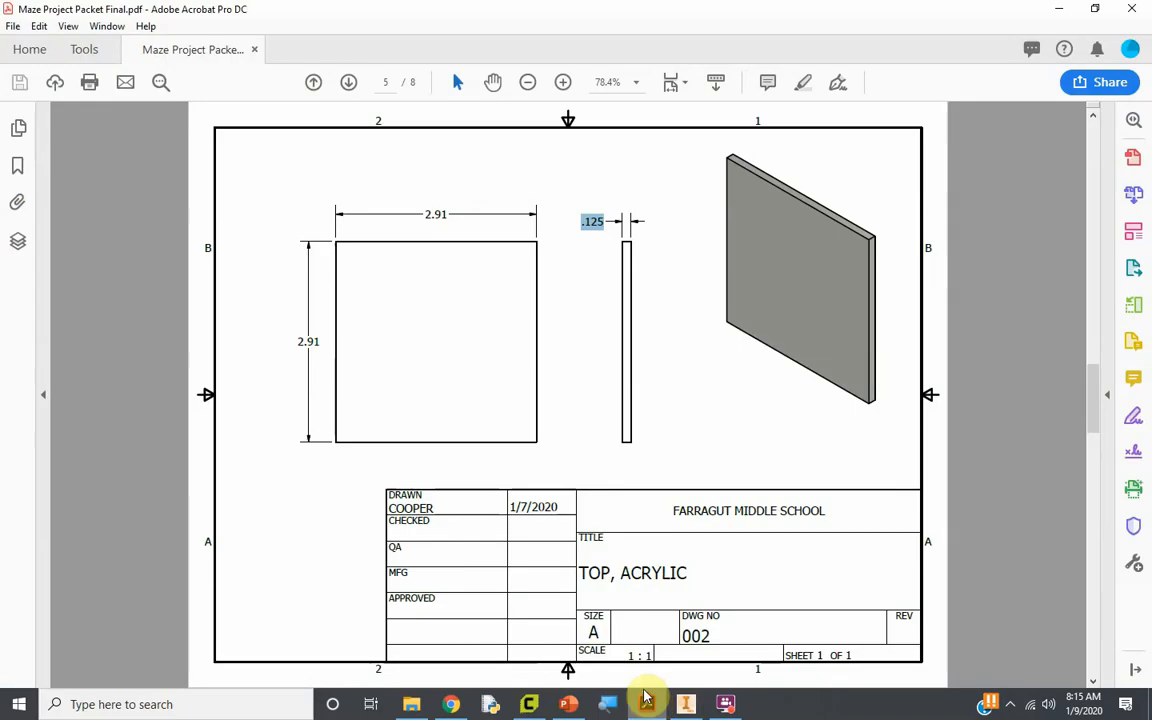
{"action": "scroll", "coordinate": [585, 413], "scroll_direction": "down", "scroll_amount": 1}
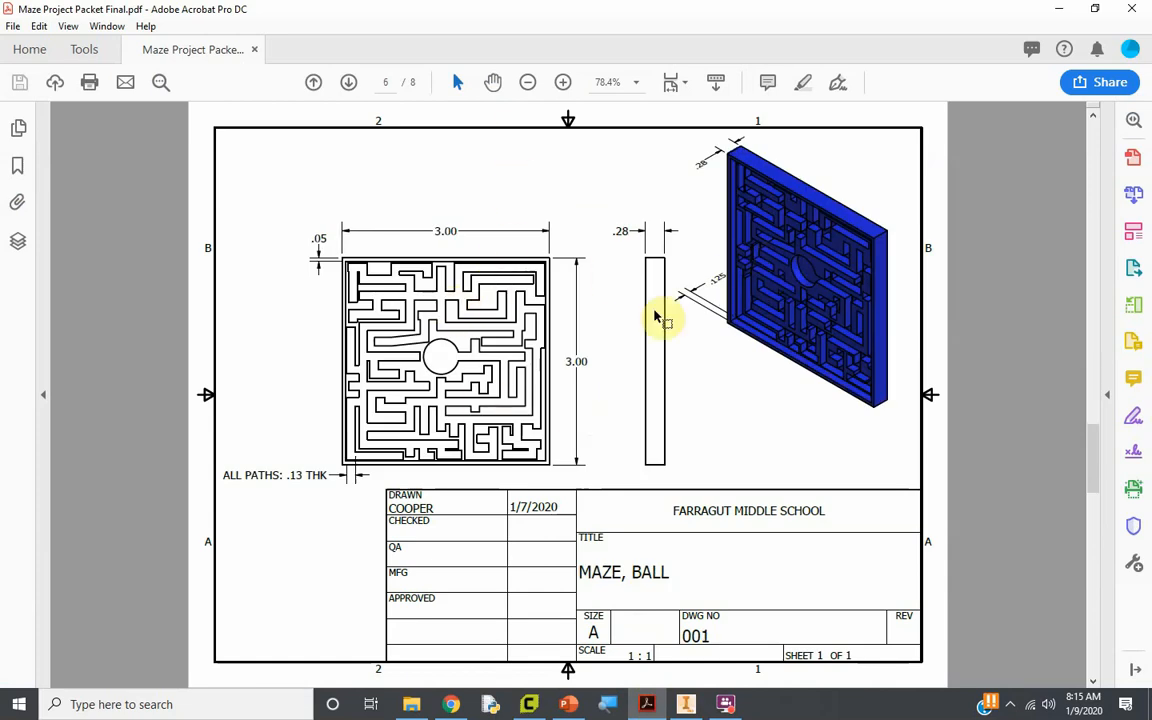
{"action": "scroll", "coordinate": [660, 314], "scroll_direction": "up", "scroll_amount": 2}
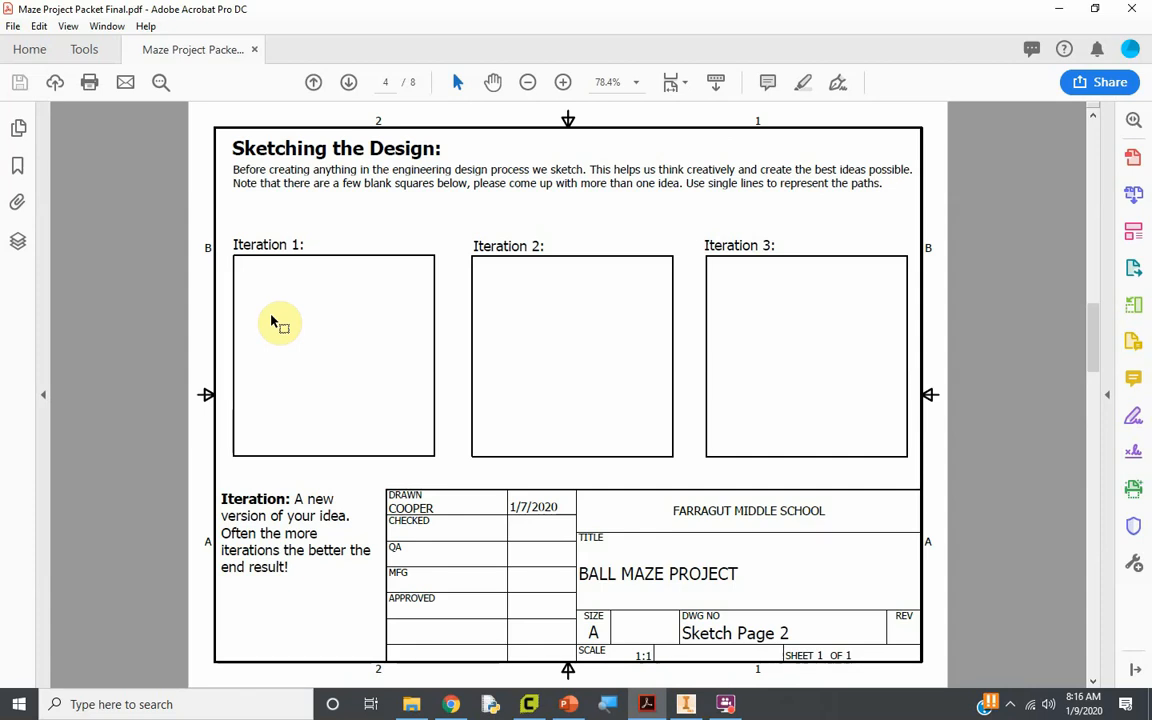
{"action": "scroll", "coordinate": [280, 322], "scroll_direction": "down", "scroll_amount": 2}
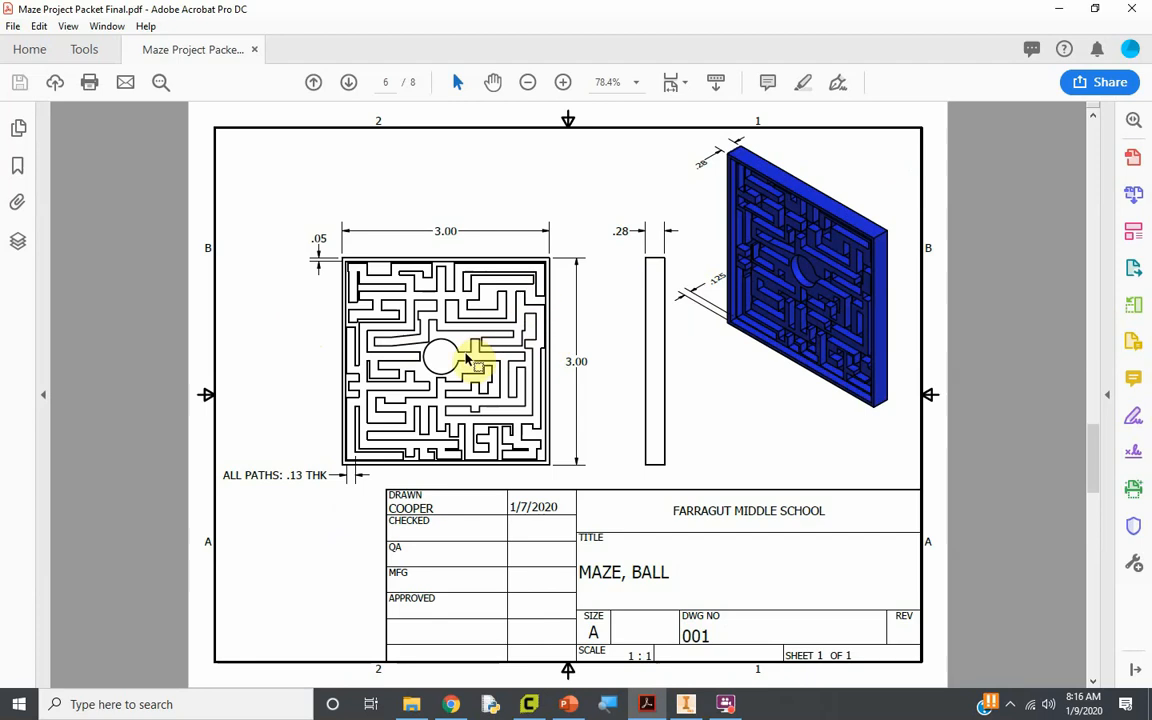
{"action": "scroll", "coordinate": [508, 279], "scroll_direction": "up", "scroll_amount": 1}
{"action": "scroll", "coordinate": [508, 280], "scroll_direction": "down", "scroll_amount": 1}
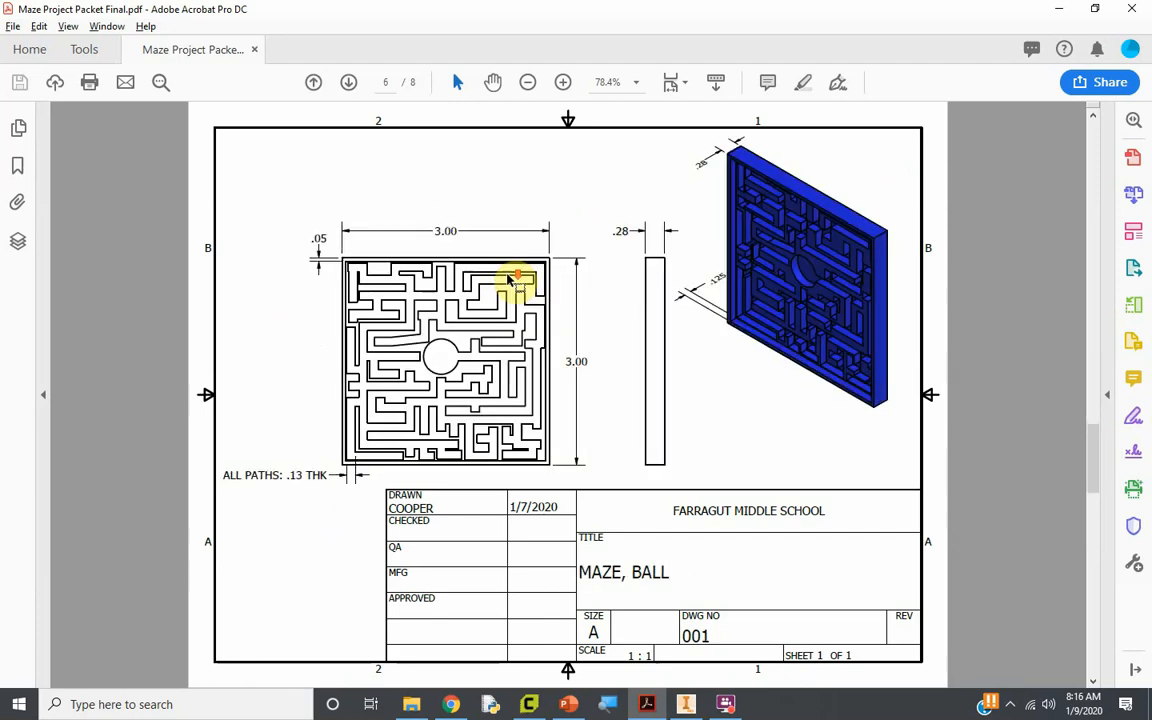
Step: Examine the overall width, height and thickness dimensions on the ball maze drawing and return to Inventor
{"action": "key", "text": "alt"}
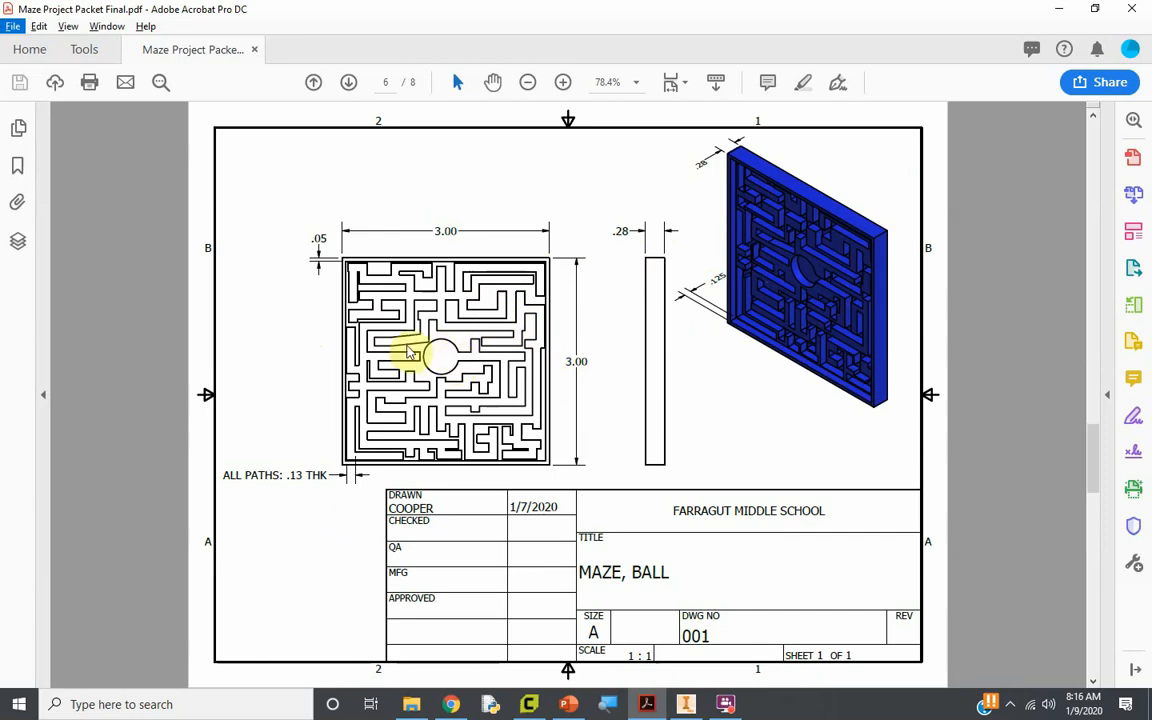
{"action": "left_click", "coordinate": [436, 231]}
{"action": "left_click_drag", "start_coordinate": [436, 231], "coordinate": [455, 228]}
{"action": "double_click", "coordinate": [577, 361]}
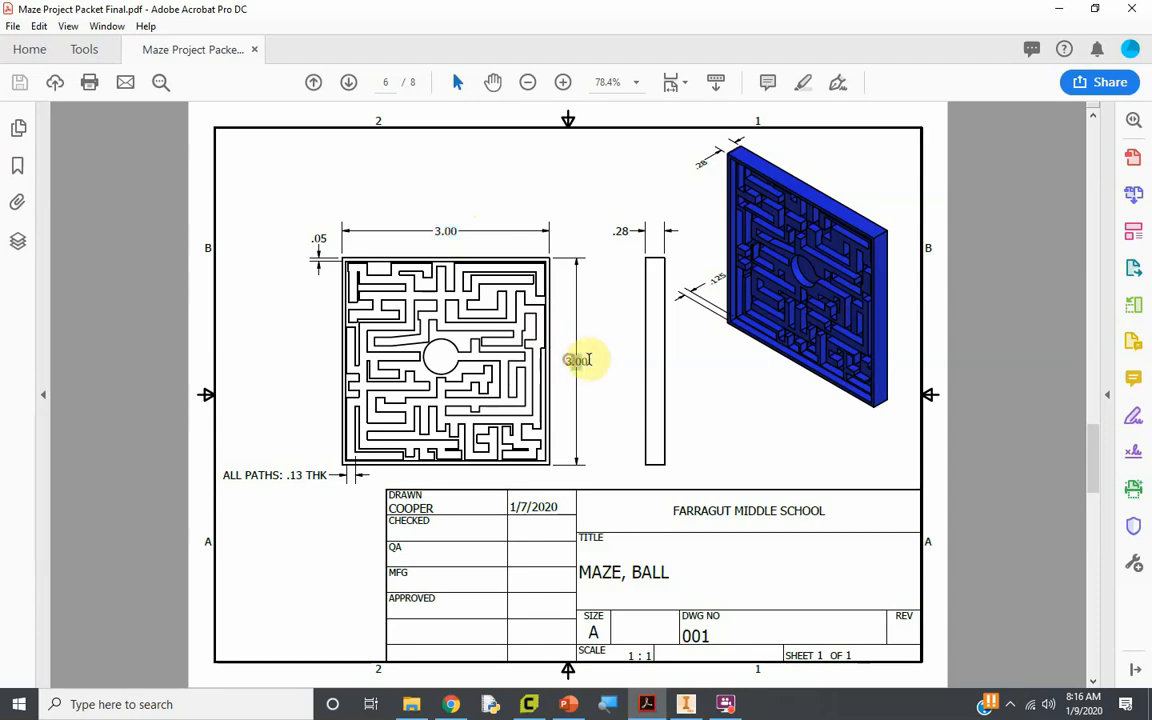
{"action": "left_click", "coordinate": [621, 231]}
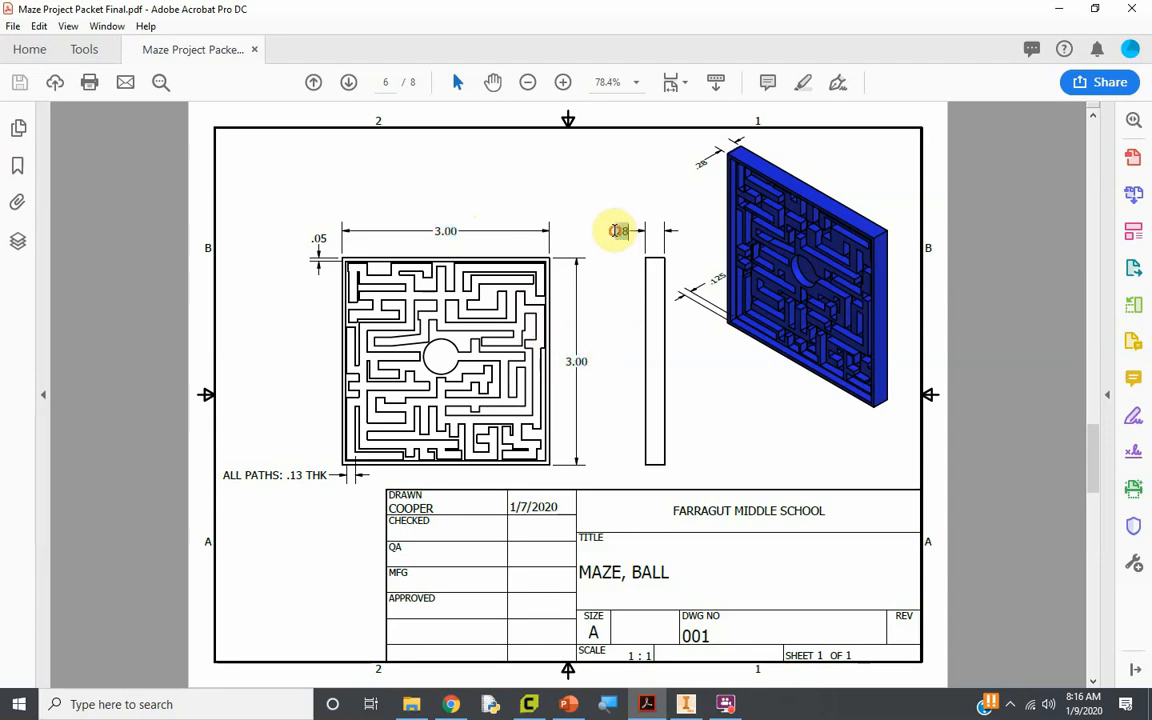
{"action": "double_click", "coordinate": [621, 231]}
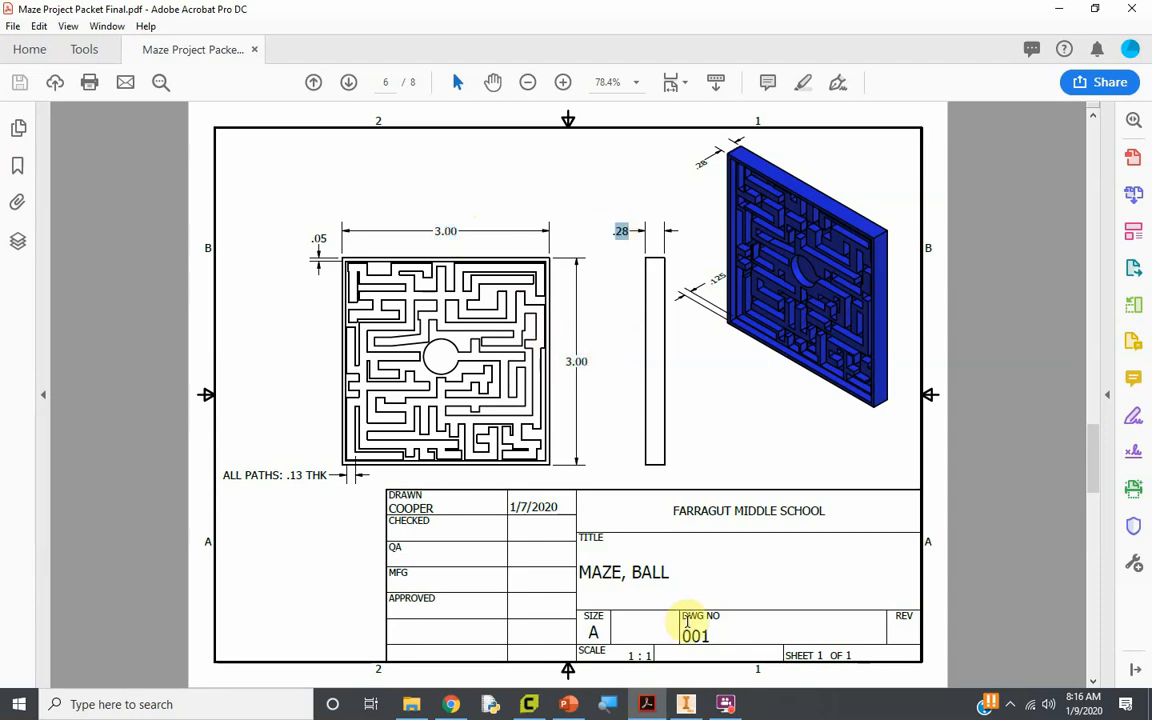
{"action": "left_click", "coordinate": [690, 704]}
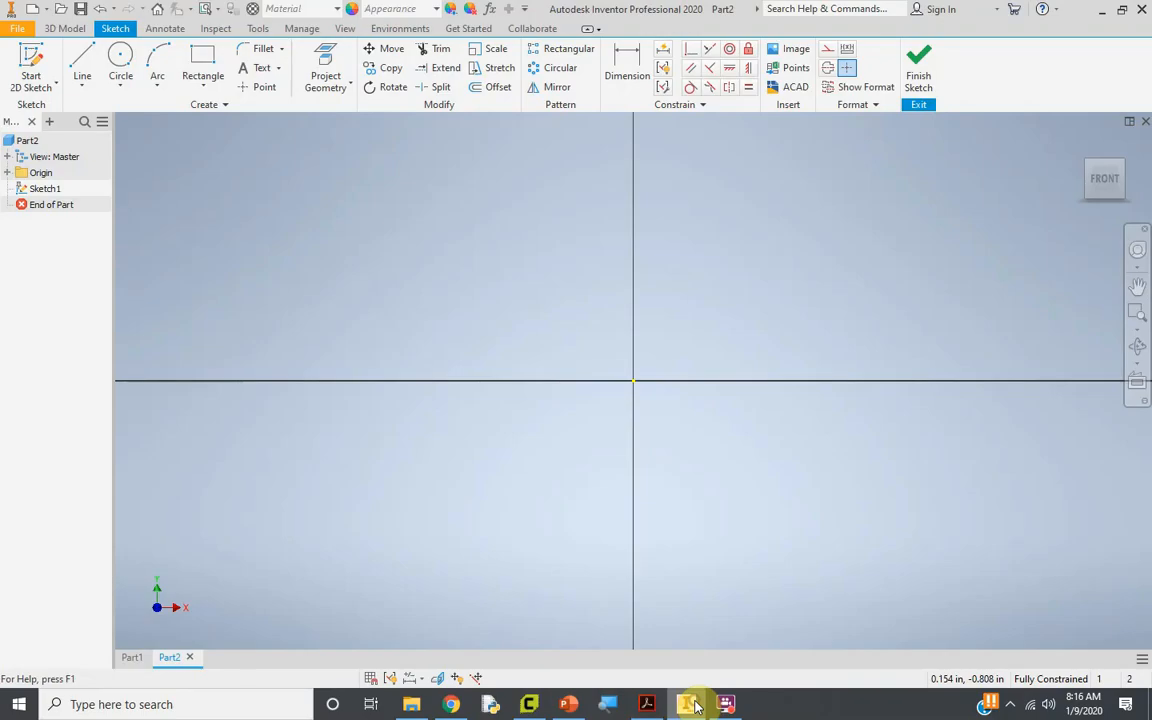
{"action": "left_click", "coordinate": [199, 60]}
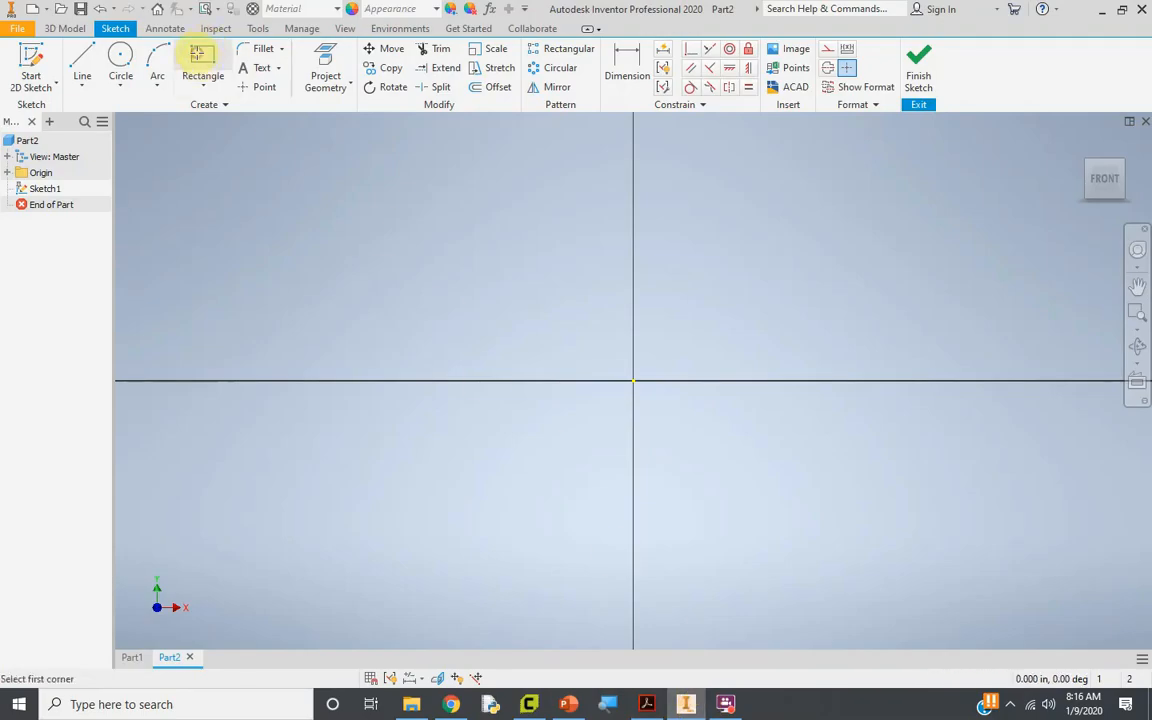
{"action": "left_click", "coordinate": [634, 381]}
{"action": "type", "text": "3"}
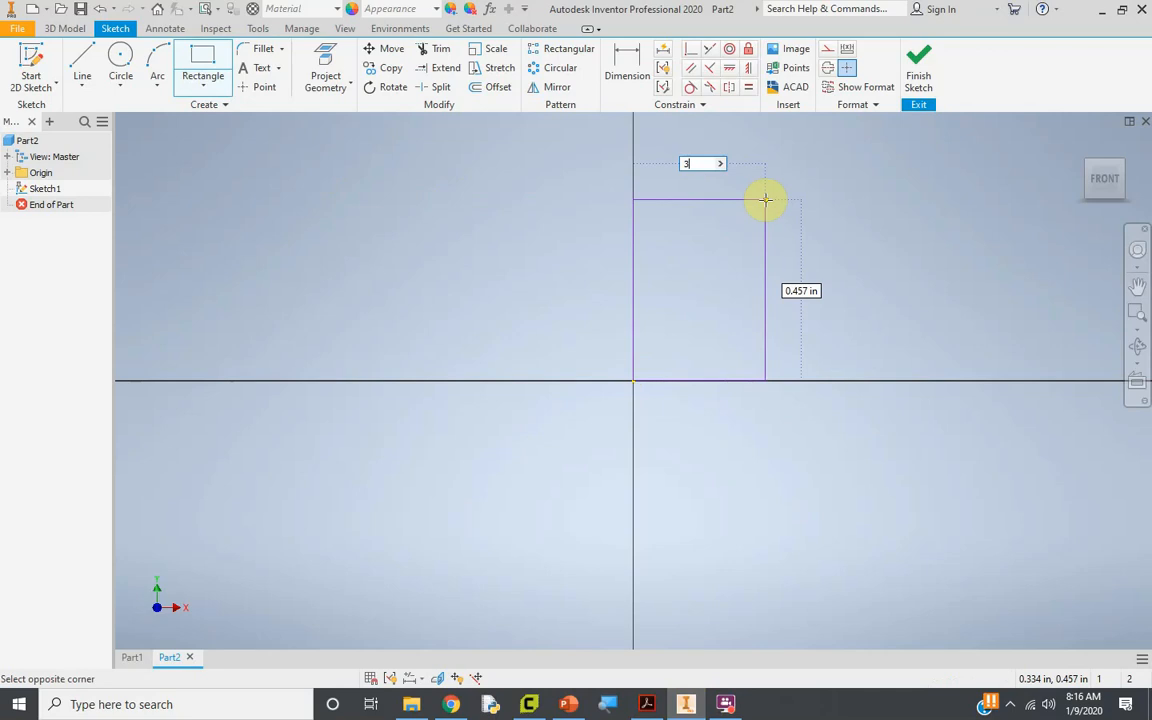
{"action": "key", "text": "Tab"}
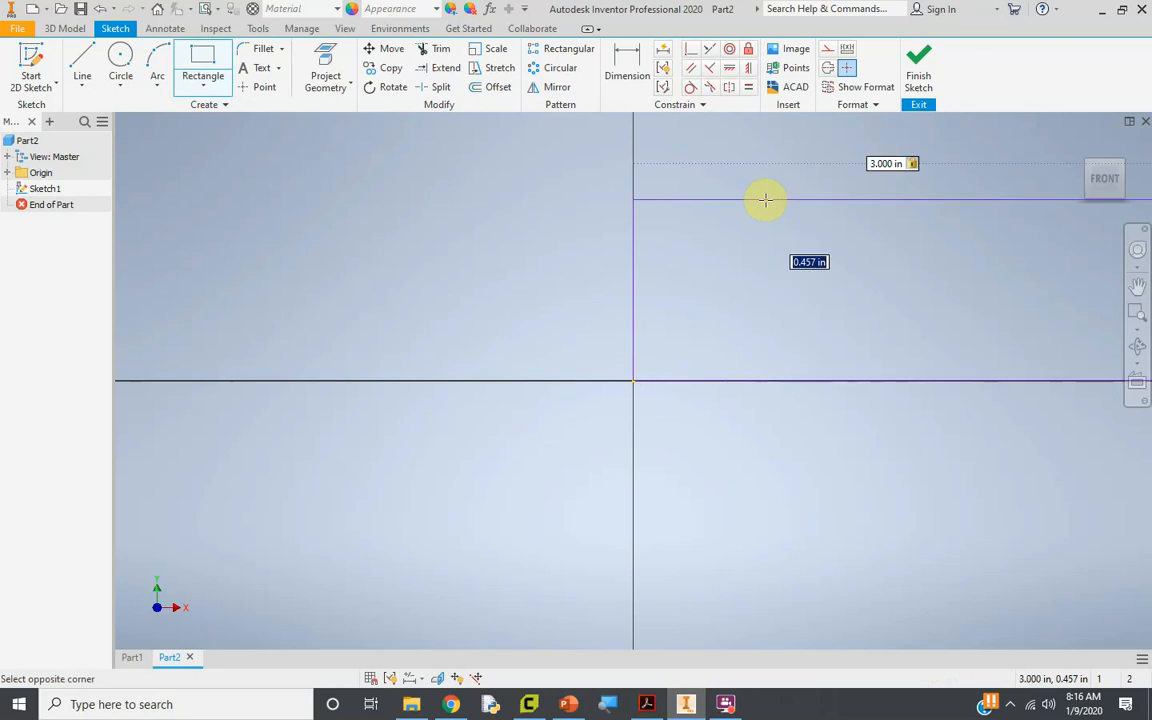
{"action": "key", "text": "Escape"}
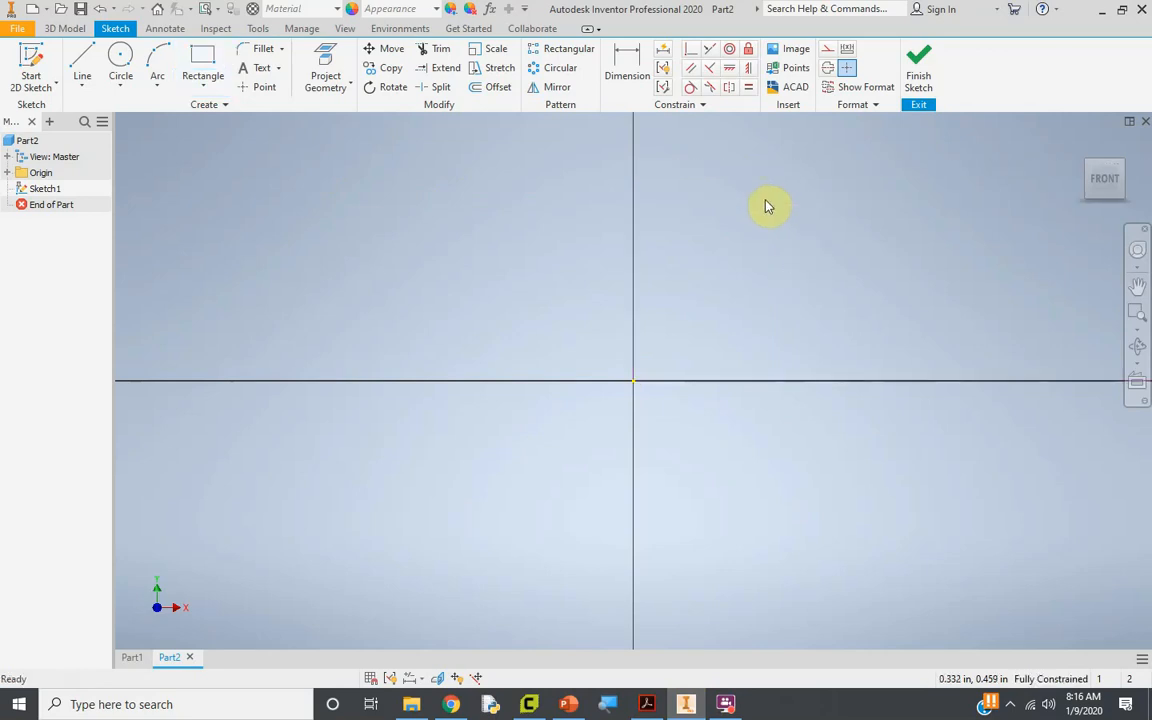
Step: Sketch a two-point rectangle about 0.40 in wide and 0.35 in high, with its lower-left corner on the origin
{"action": "left_click", "coordinate": [203, 65]}
{"action": "left_click", "coordinate": [634, 381]}
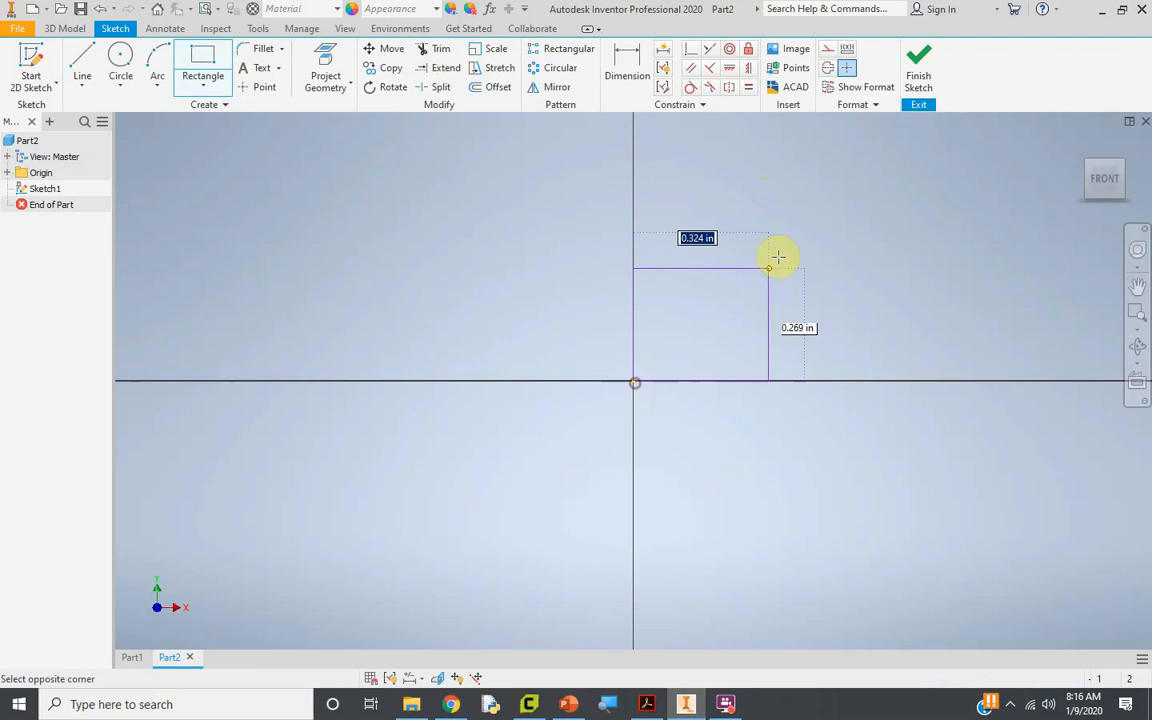
{"action": "left_click", "coordinate": [792, 242]}
{"action": "key", "text": "Escape"}
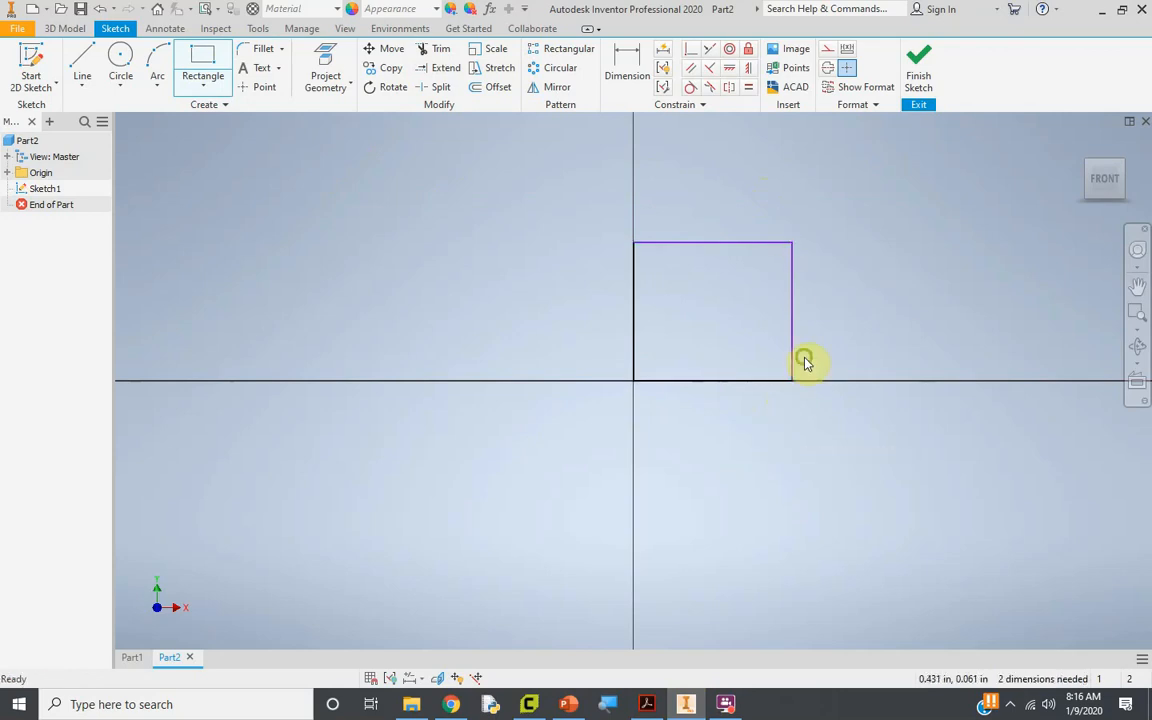
{"action": "mouse_move", "coordinate": [806, 362]}
{"action": "middle_mouse_down"}
{"action": "mouse_move", "coordinate": [735, 400]}
{"action": "mouse_move", "coordinate": [709, 430]}
{"action": "middle_mouse_up"}
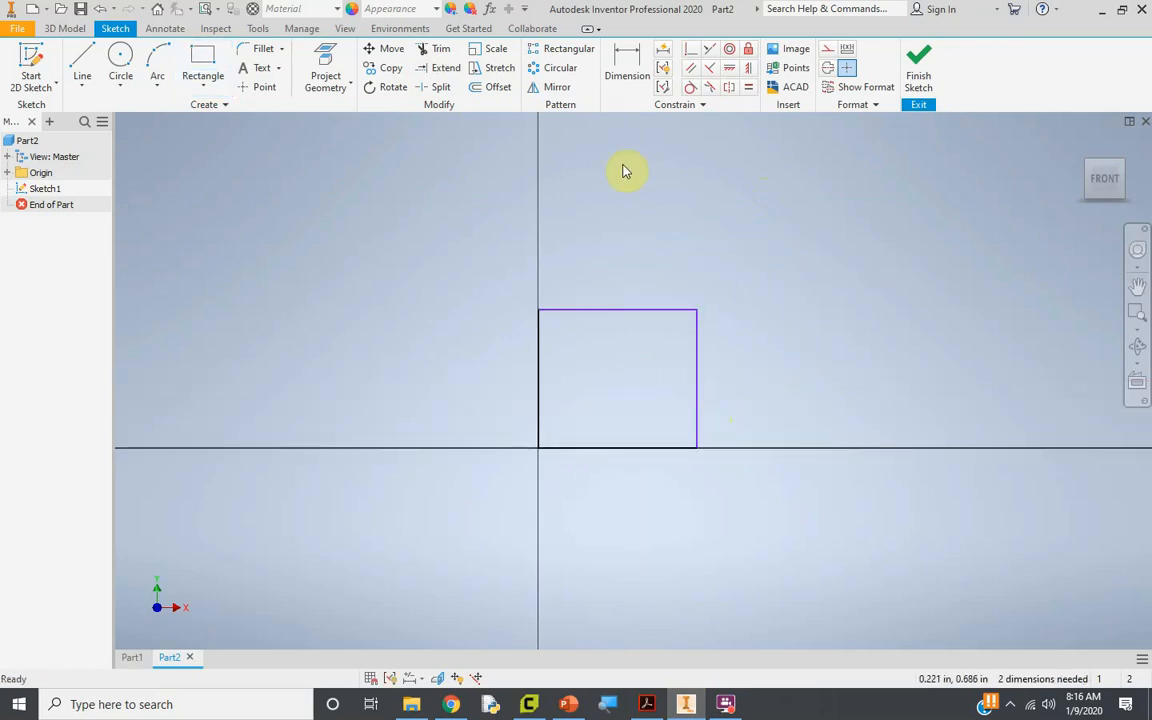
Step: Dimension the rectangle's top edge to set its width to 3 in
{"action": "left_click", "coordinate": [627, 70]}
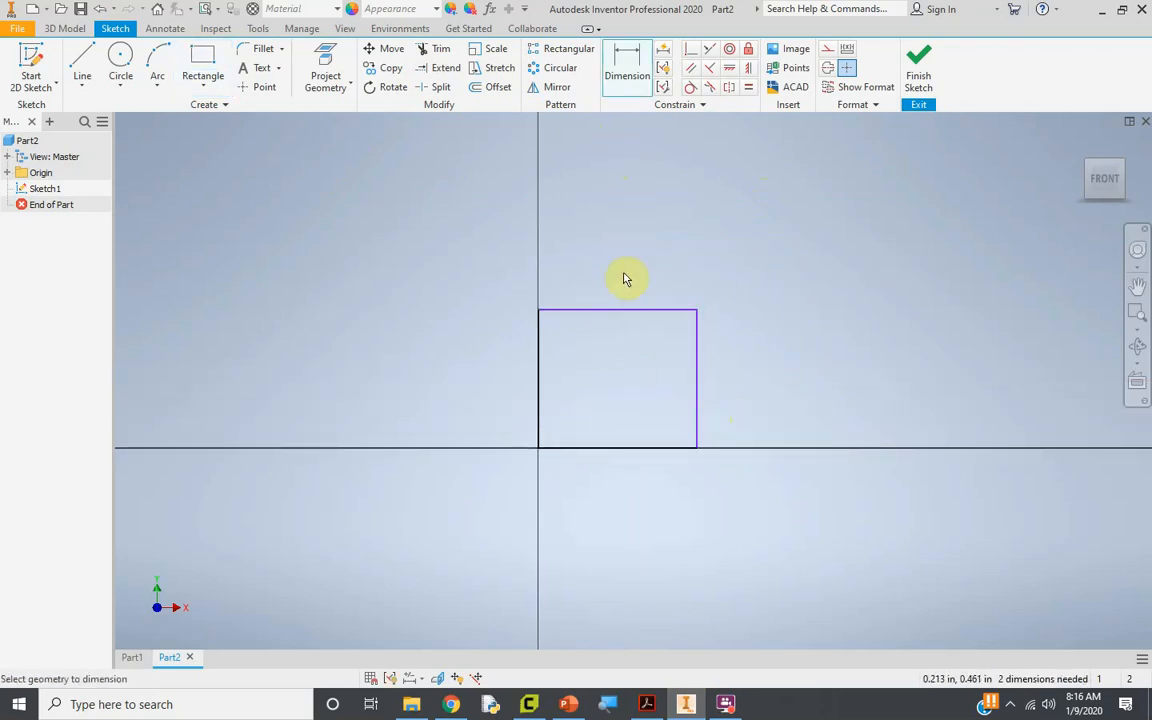
{"action": "left_click", "coordinate": [628, 314]}
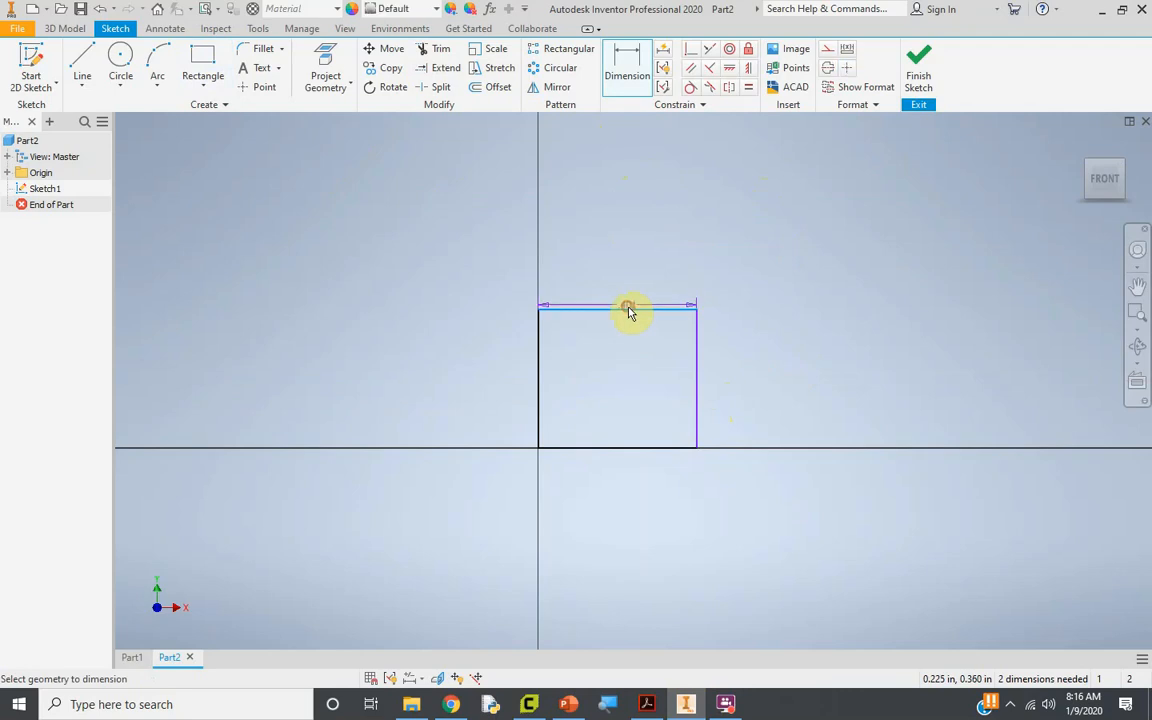
{"action": "left_click", "coordinate": [621, 246]}
{"action": "type", "text": "2"}
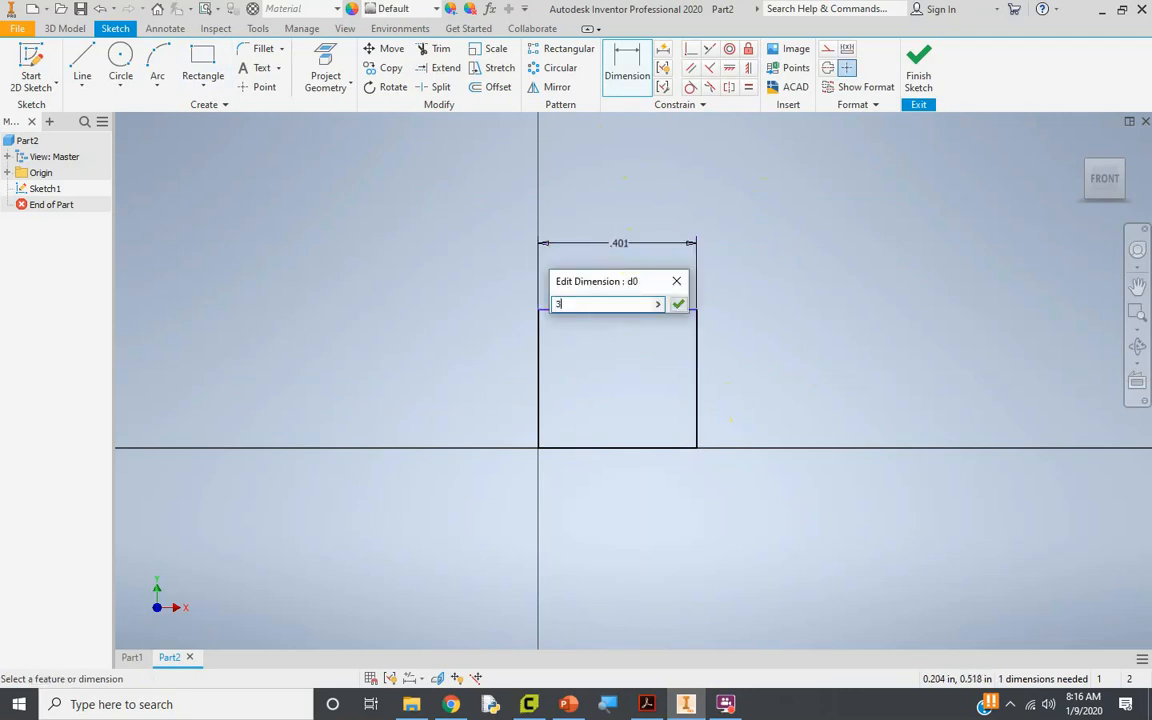
{"action": "key", "text": "Return"}
{"action": "middle_click", "coordinate": [622, 250]}
{"action": "middle_click", "coordinate": [622, 250]}
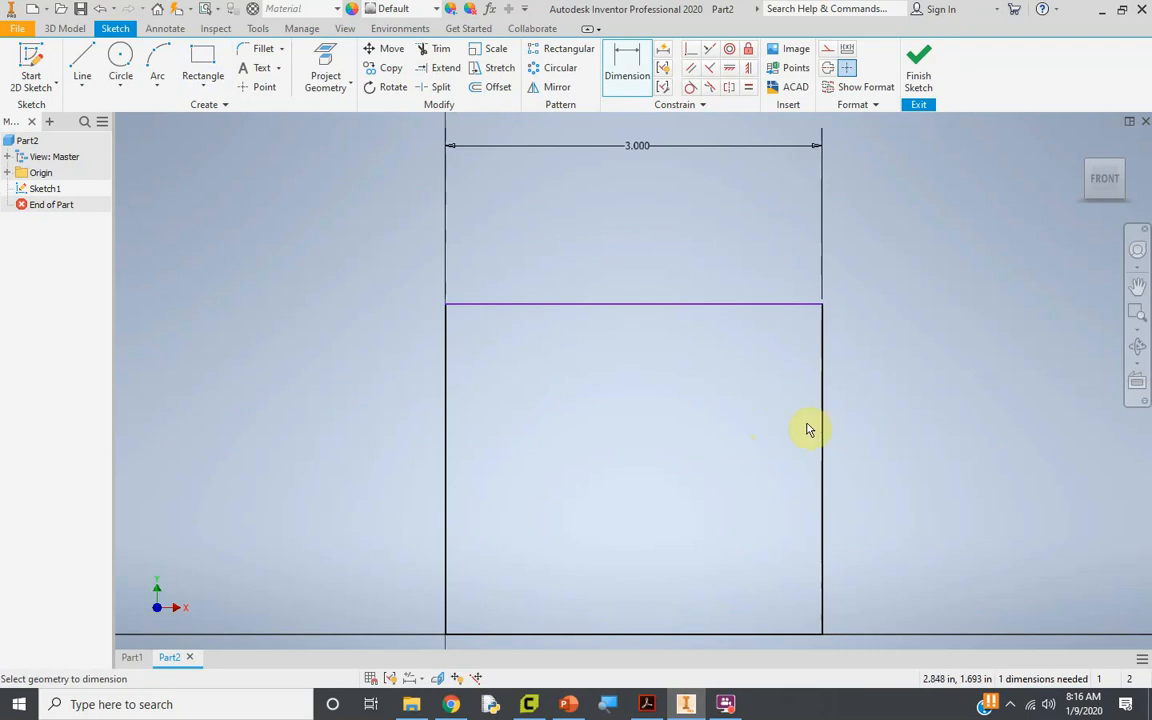
Step: Dimension the rectangle's right edge to set its height to 3 in, and finish the sketch
{"action": "left_click", "coordinate": [822, 435]}
{"action": "left_click", "coordinate": [936, 452]}
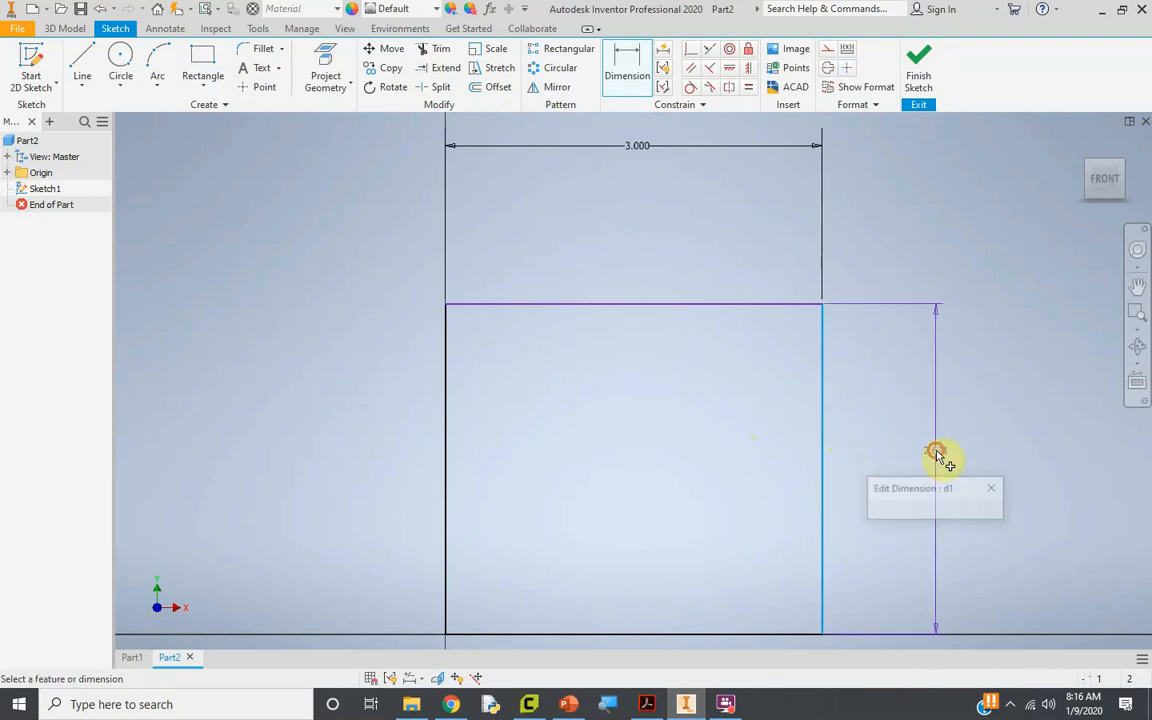
{"action": "type", "text": "3"}
{"action": "key", "text": "Return"}
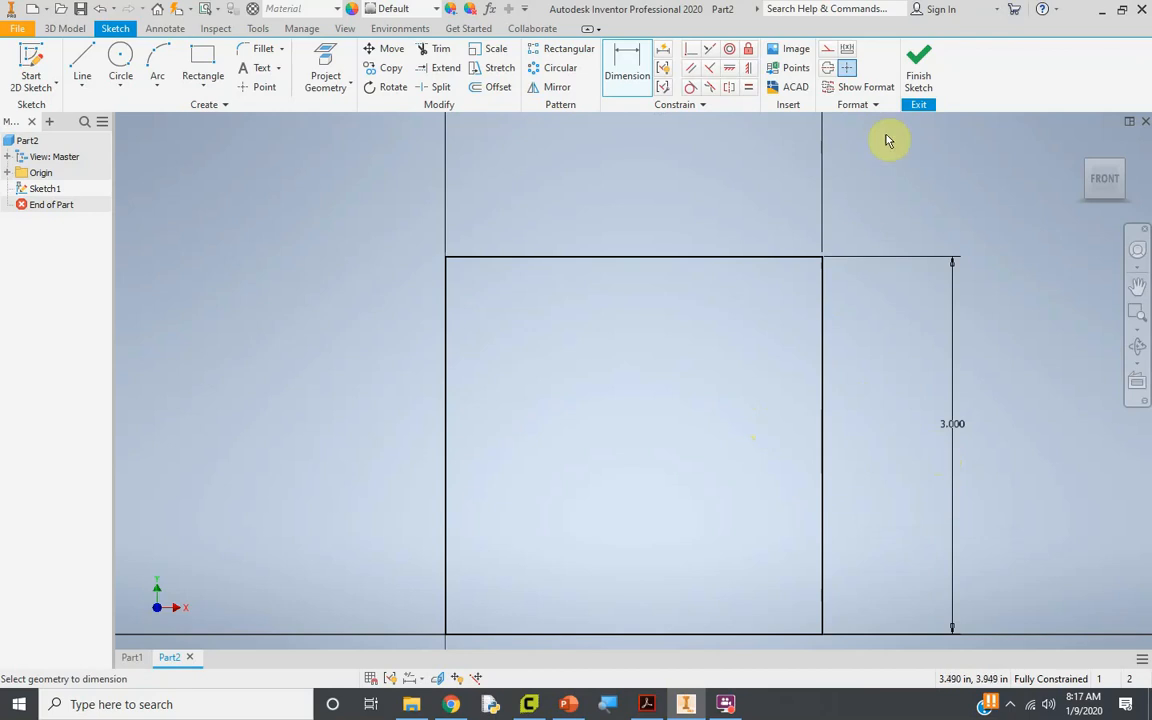
{"action": "left_click", "coordinate": [918, 57]}
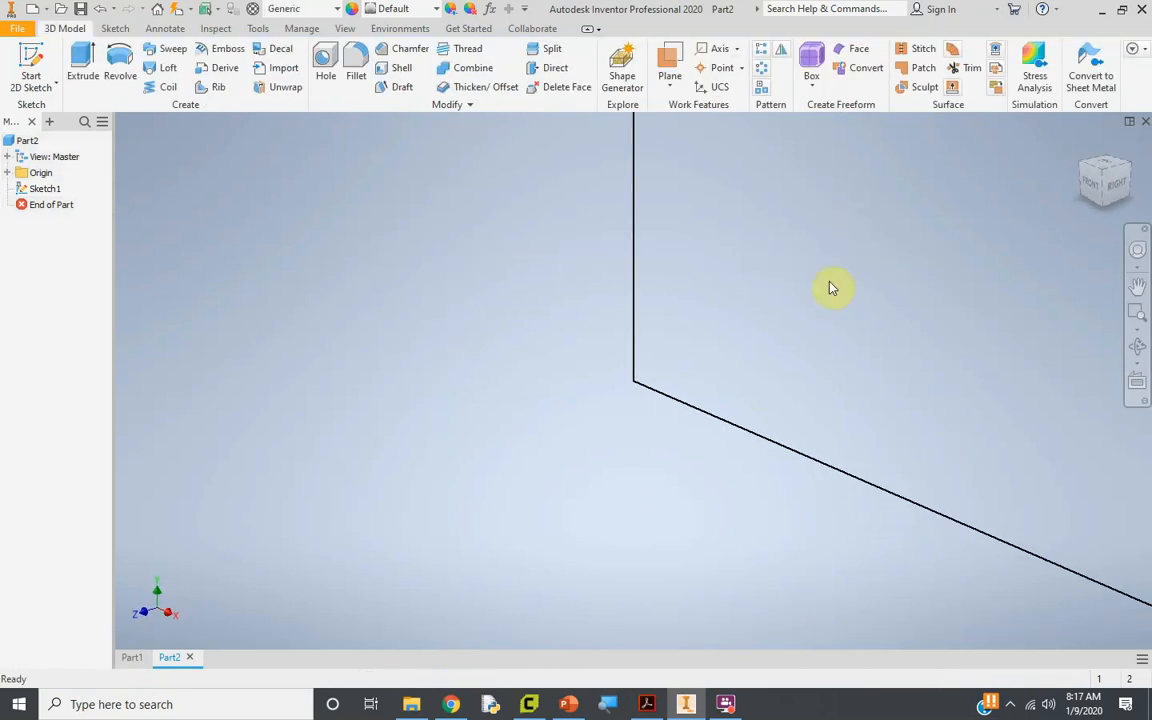
Step: Extrude the square profile 0.28 in, checking the thickness on the ball maze drawing in Acrobat
{"action": "middle_click_drag", "start_coordinate": [818, 320], "coordinate": [602, 421]}
{"action": "middle_click_drag", "start_coordinate": [661, 332], "coordinate": [607, 357]}
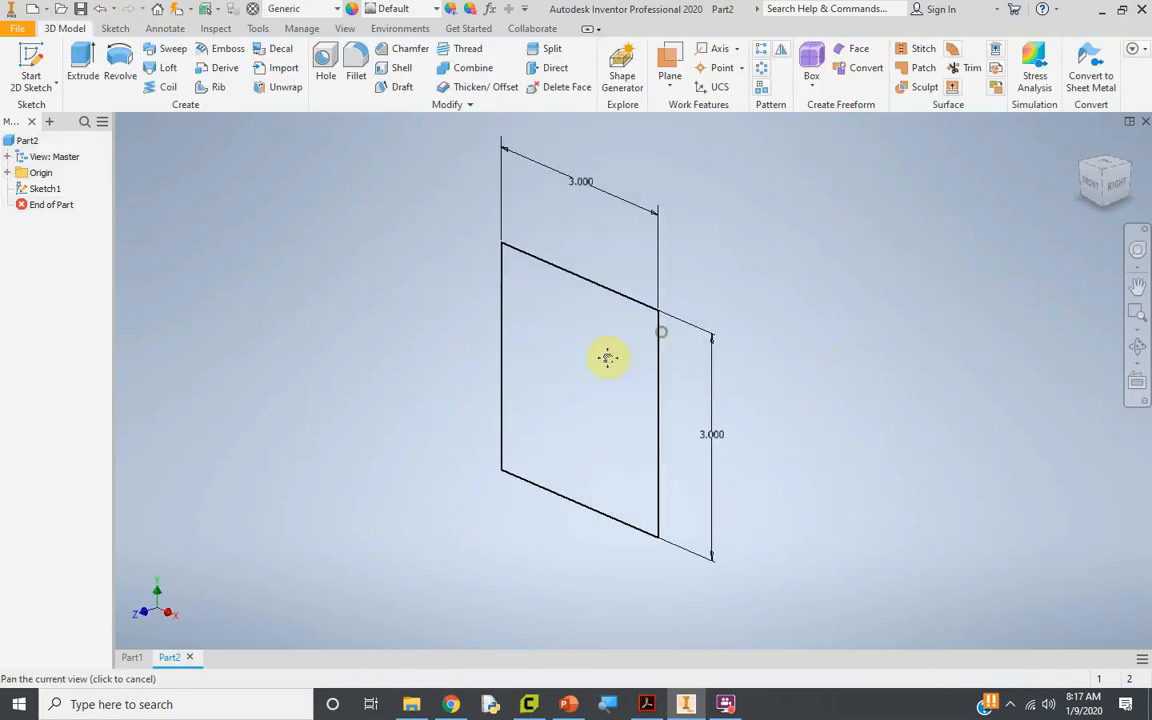
{"action": "scroll", "coordinate": [530, 420], "scroll_direction": "up", "scroll_amount": 2}
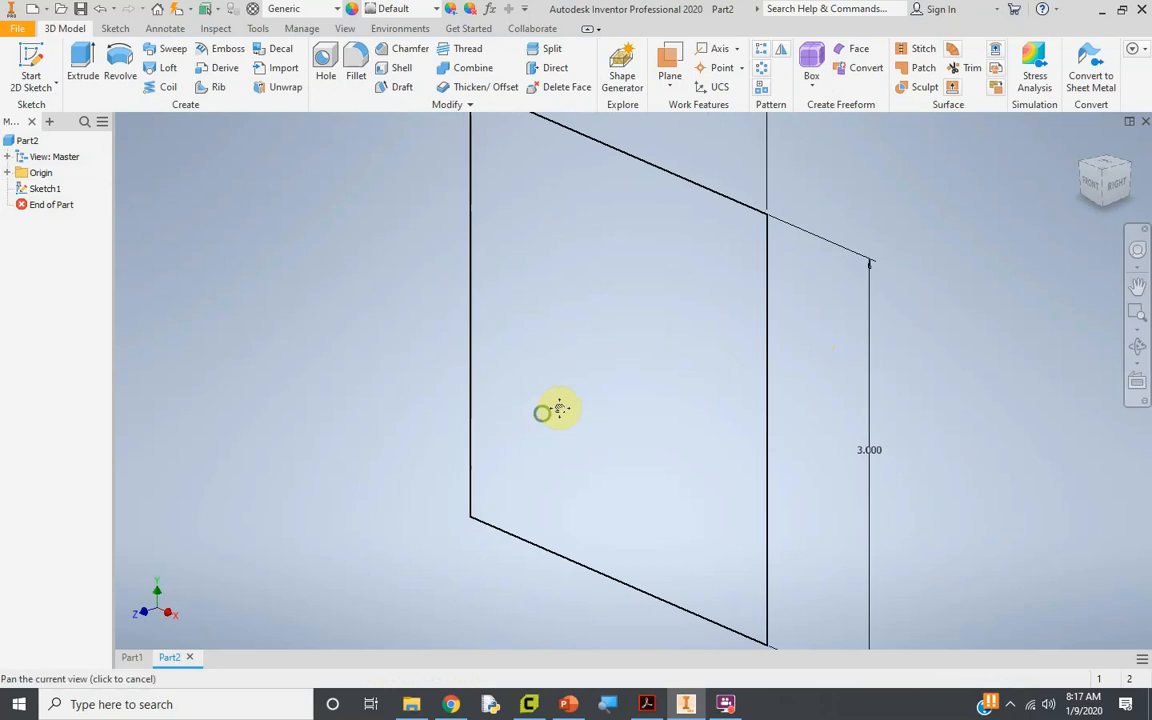
{"action": "mouse_move", "coordinate": [553, 406]}
{"action": "middle_mouse_down"}
{"action": "mouse_move", "coordinate": [668, 396]}
{"action": "mouse_move", "coordinate": [509, 417]}
{"action": "middle_mouse_up"}
{"action": "scroll", "coordinate": [509, 417], "scroll_direction": "down", "scroll_amount": 2}
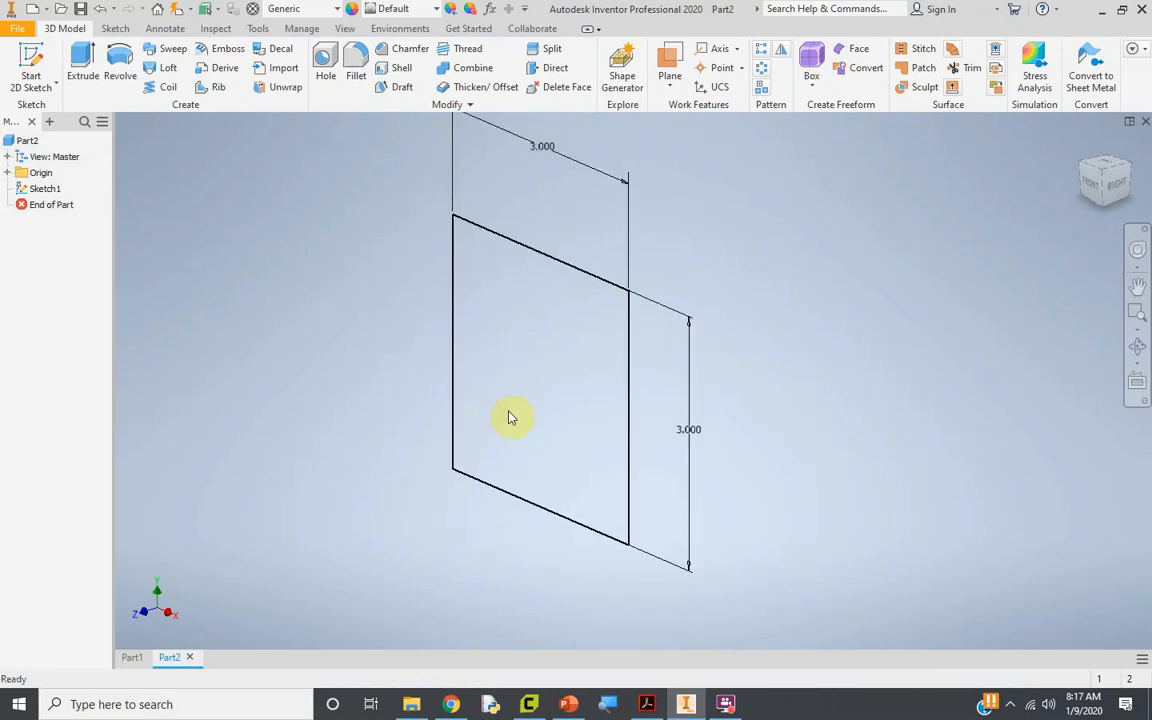
{"action": "key", "text": "e"}
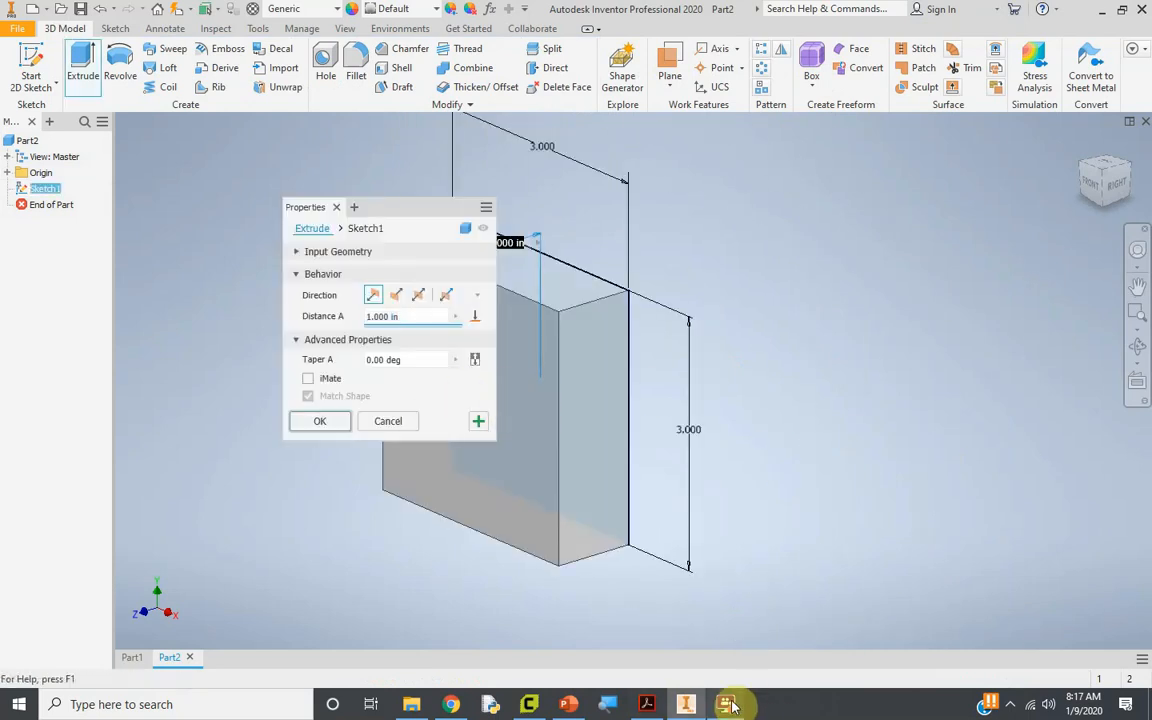
{"action": "left_click", "coordinate": [729, 705]}
{"action": "left_click", "coordinate": [729, 705]}
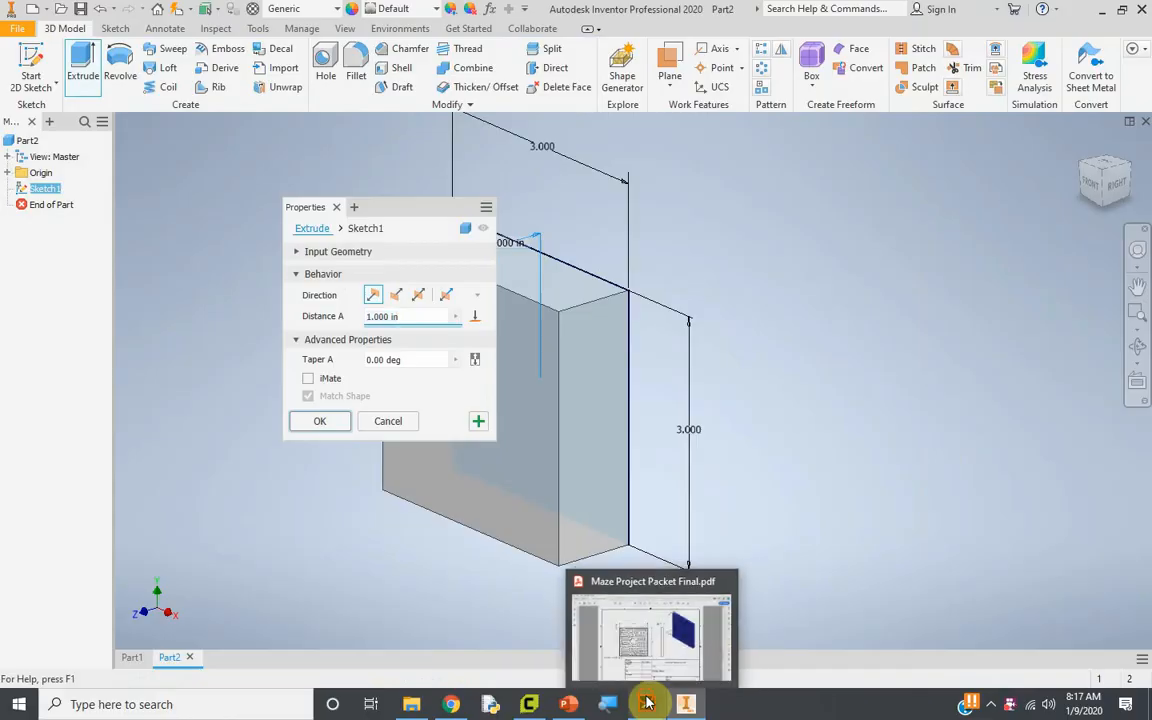
{"action": "left_click", "coordinate": [647, 703]}
{"action": "left_click", "coordinate": [686, 704]}
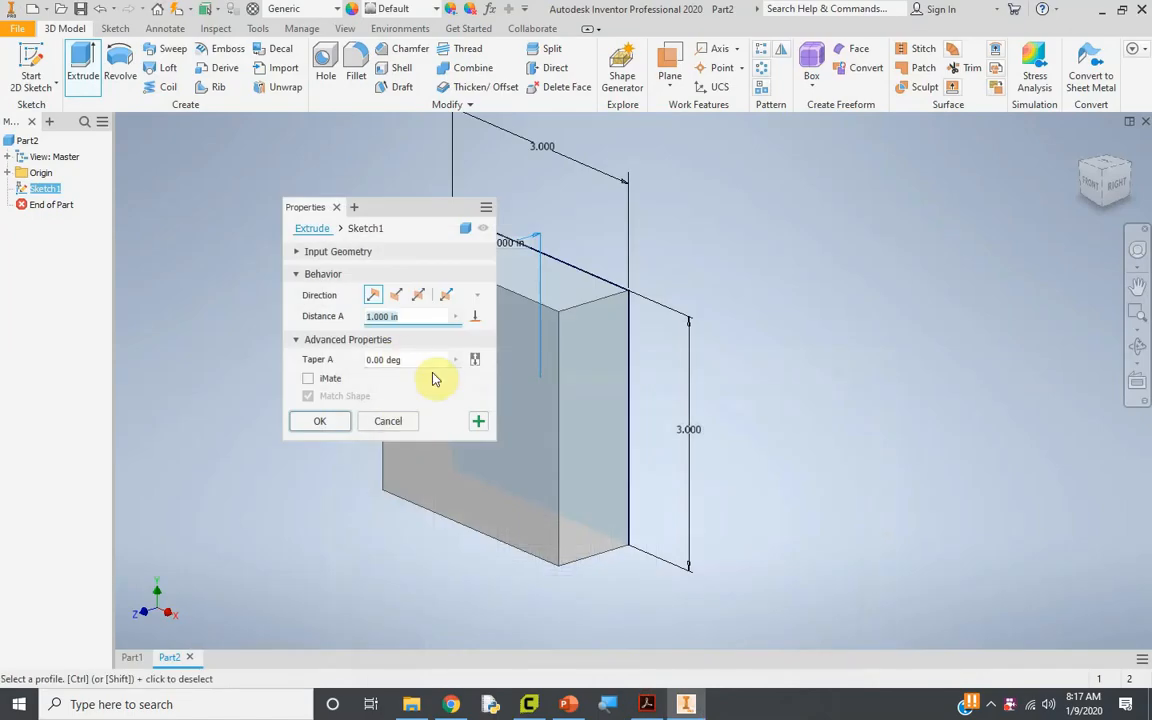
{"action": "type", "text": ".28"}
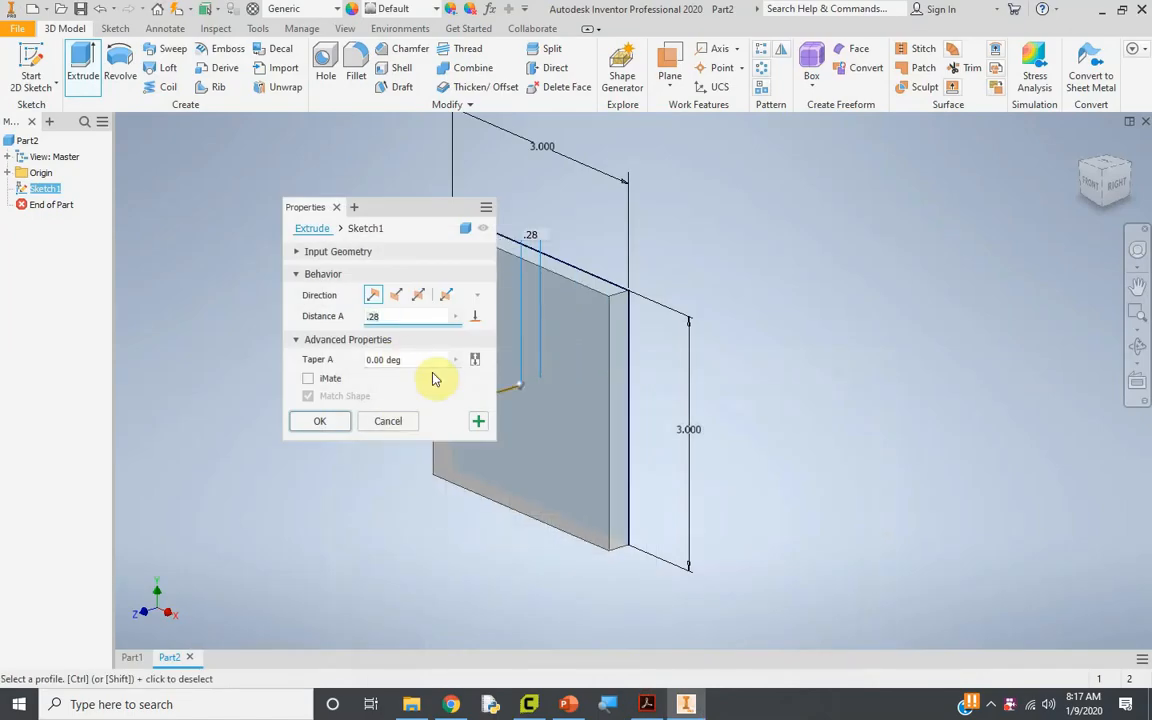
{"action": "left_click", "coordinate": [316, 421]}
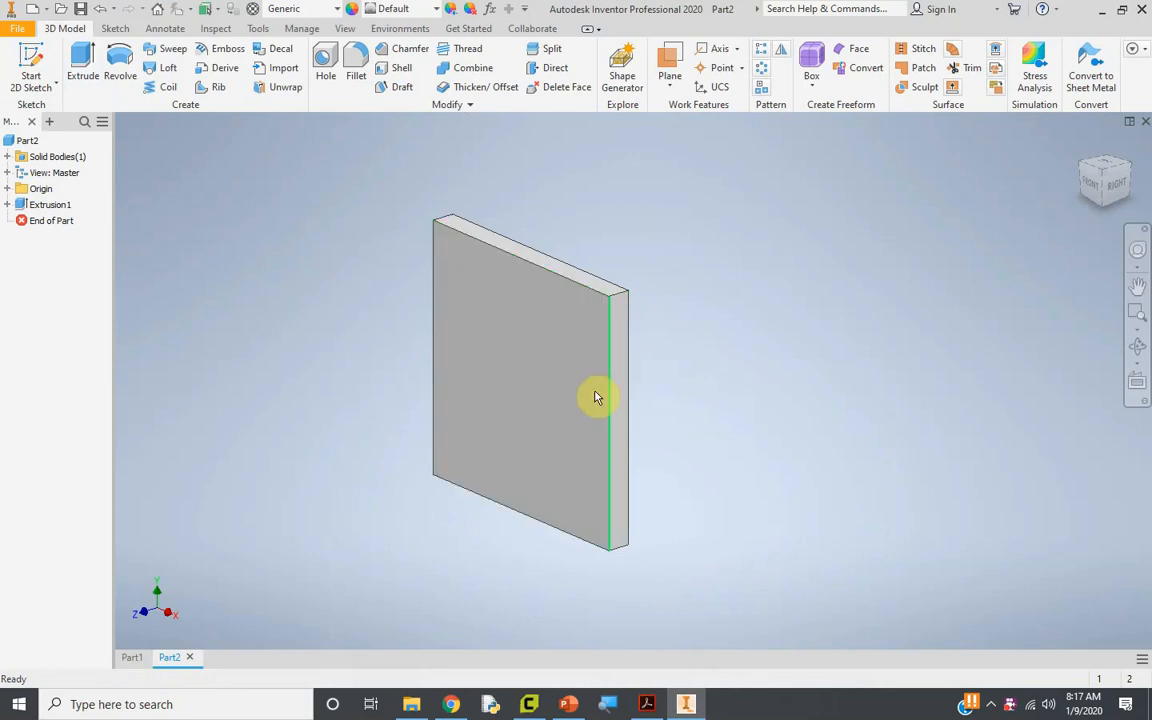
Step: Switch to Acrobat, examine the acrylic fit on page 3 and the lip dimension on page 6, and return to Inventor
{"action": "left_click", "coordinate": [648, 703]}
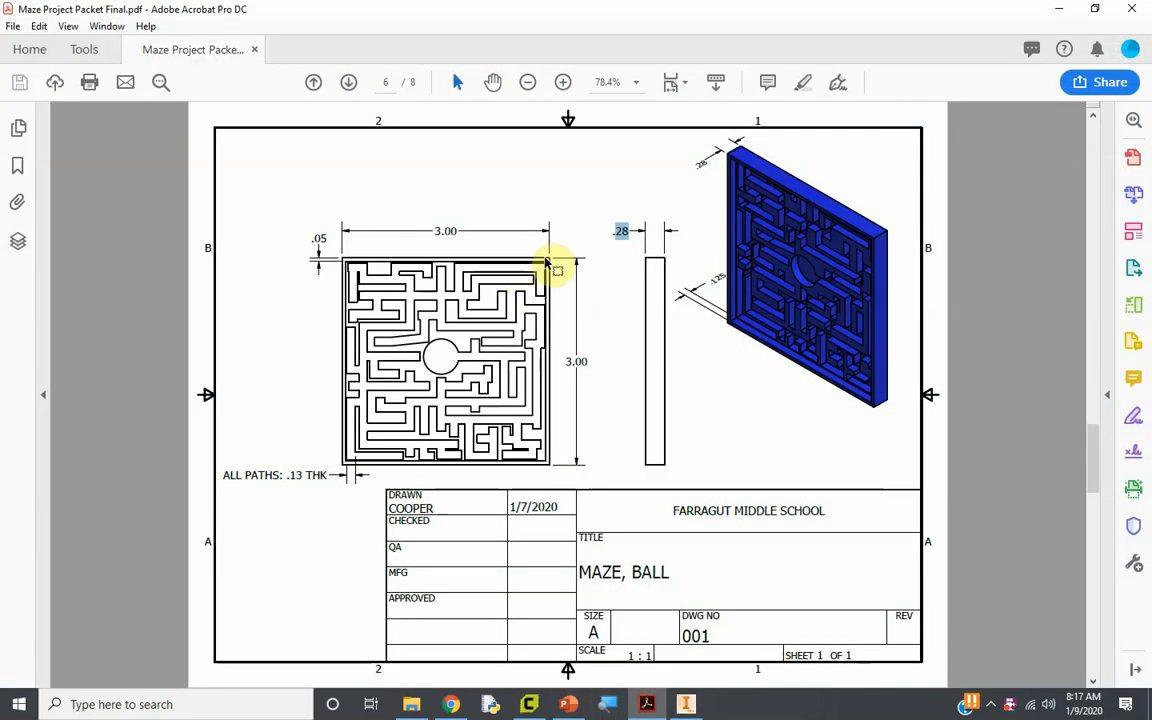
{"action": "scroll", "coordinate": [550, 338], "scroll_direction": "up", "scroll_amount": 4}
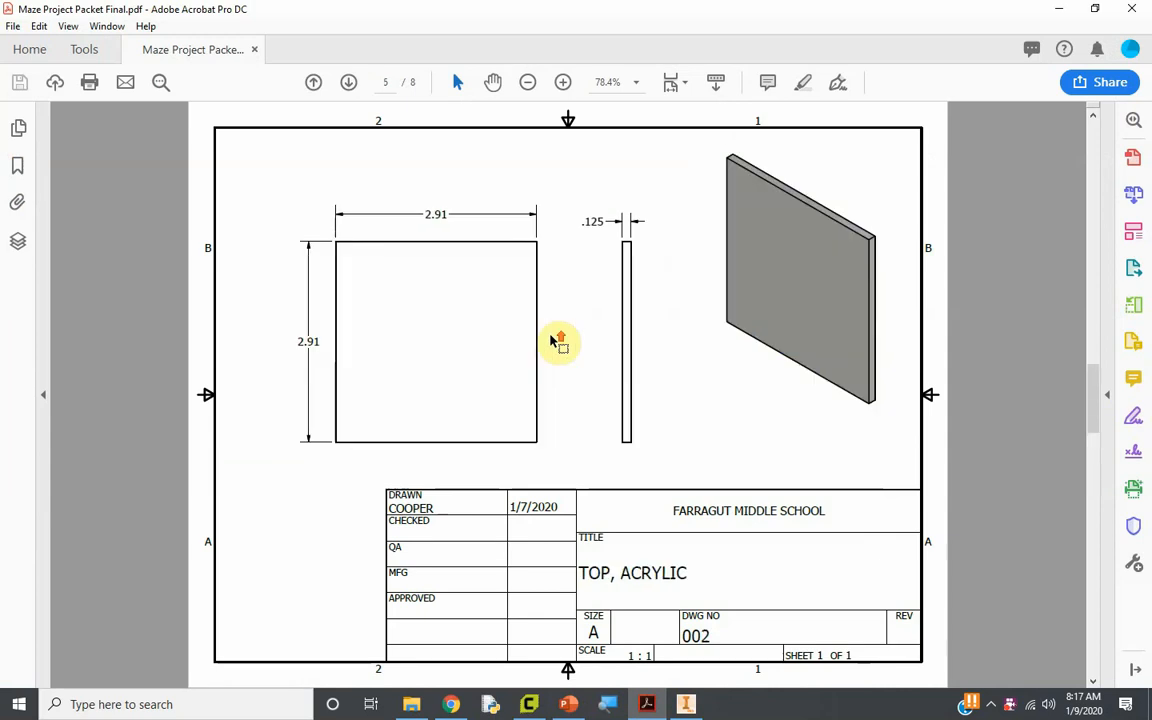
{"action": "scroll", "coordinate": [556, 343], "scroll_direction": "up", "scroll_amount": 2}
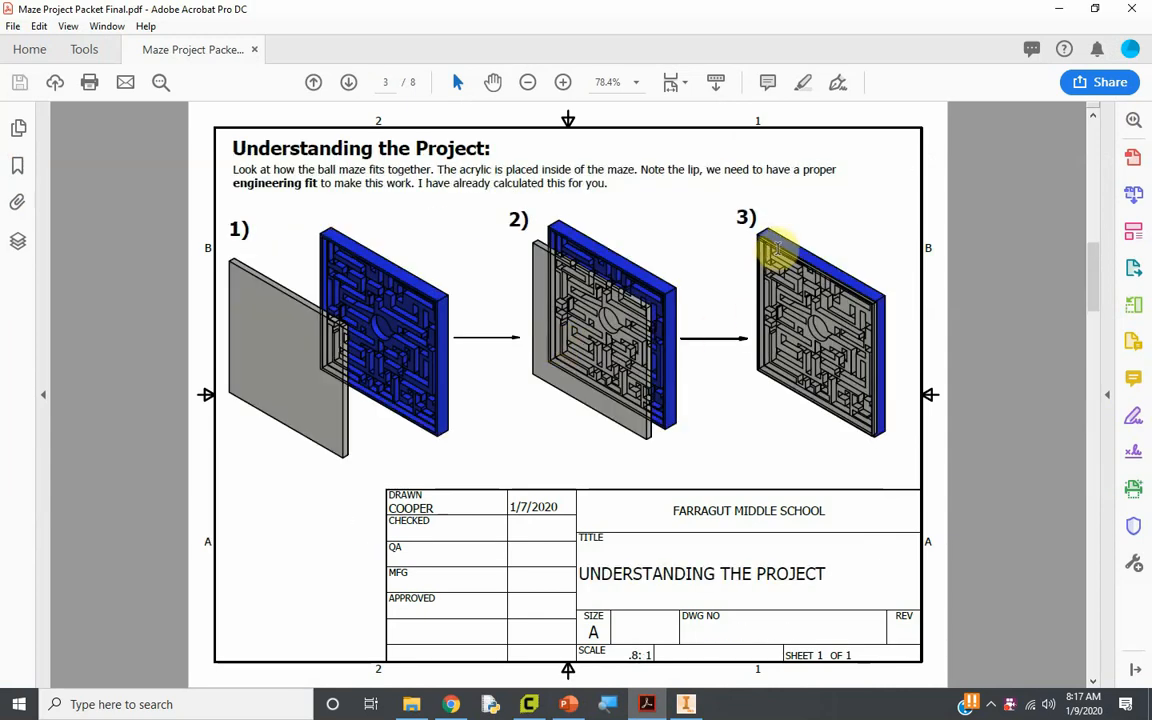
{"action": "scroll", "coordinate": [761, 249], "scroll_direction": "down", "scroll_amount": 6}
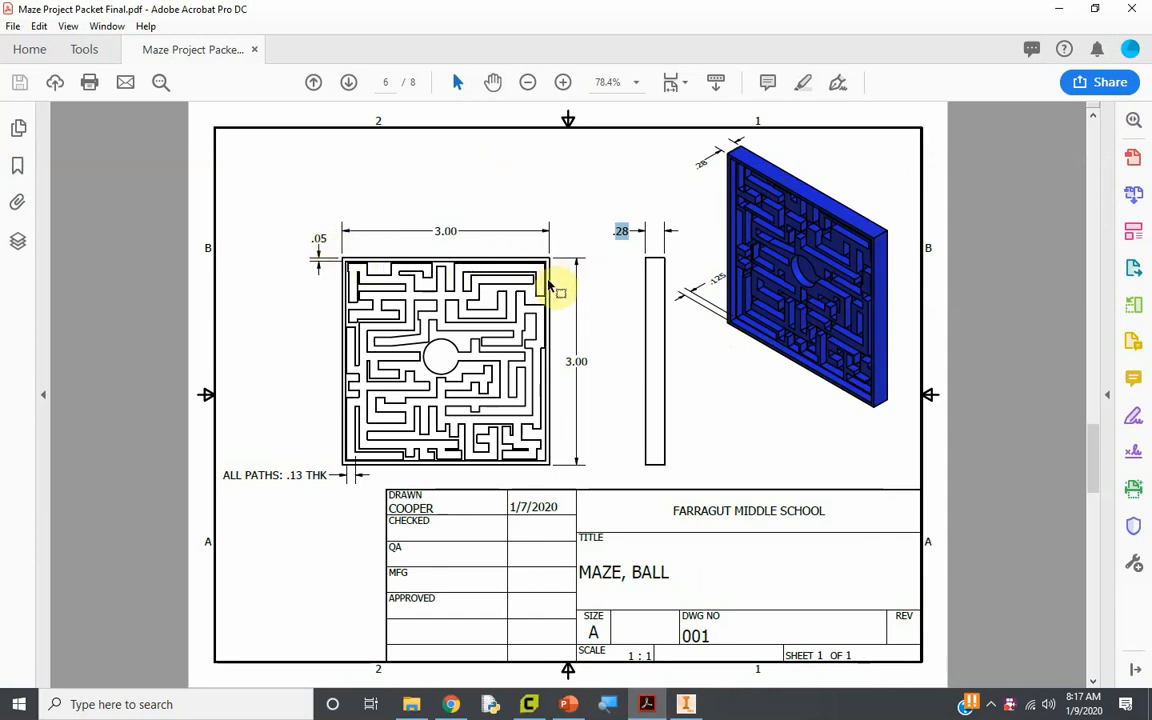
{"action": "left_click", "coordinate": [688, 705]}
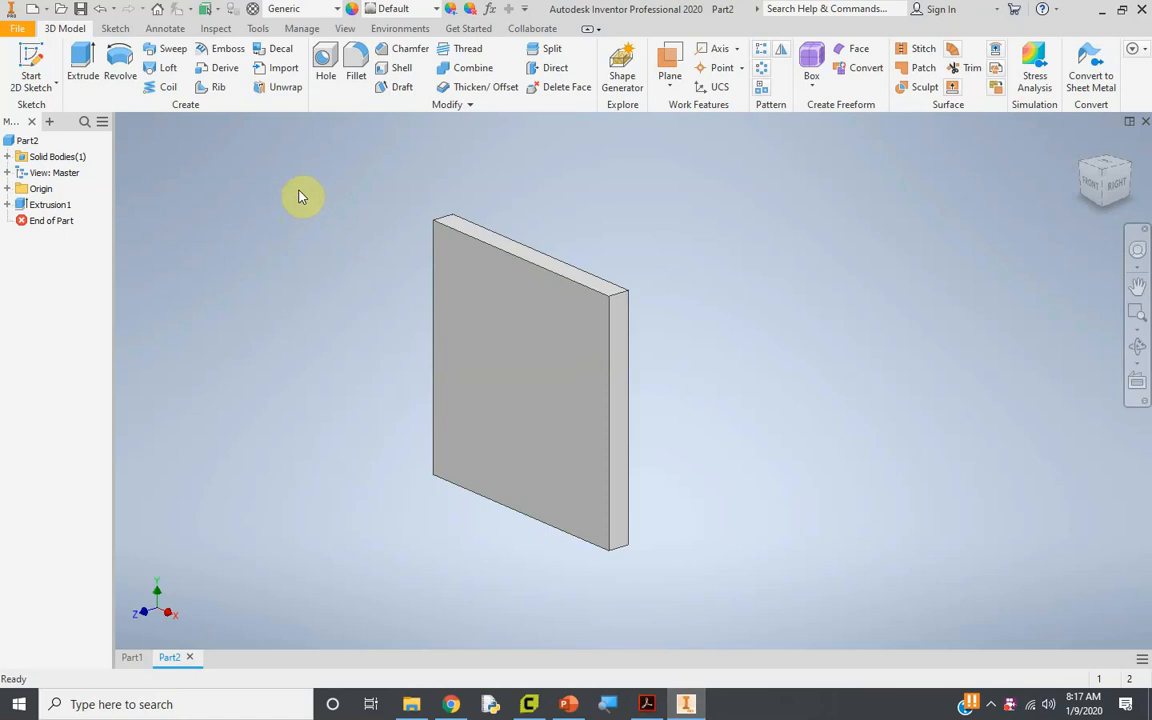
Step: Start a 2D sketch on the plate's large front face and project the face's outline into it
{"action": "key", "text": "s"}
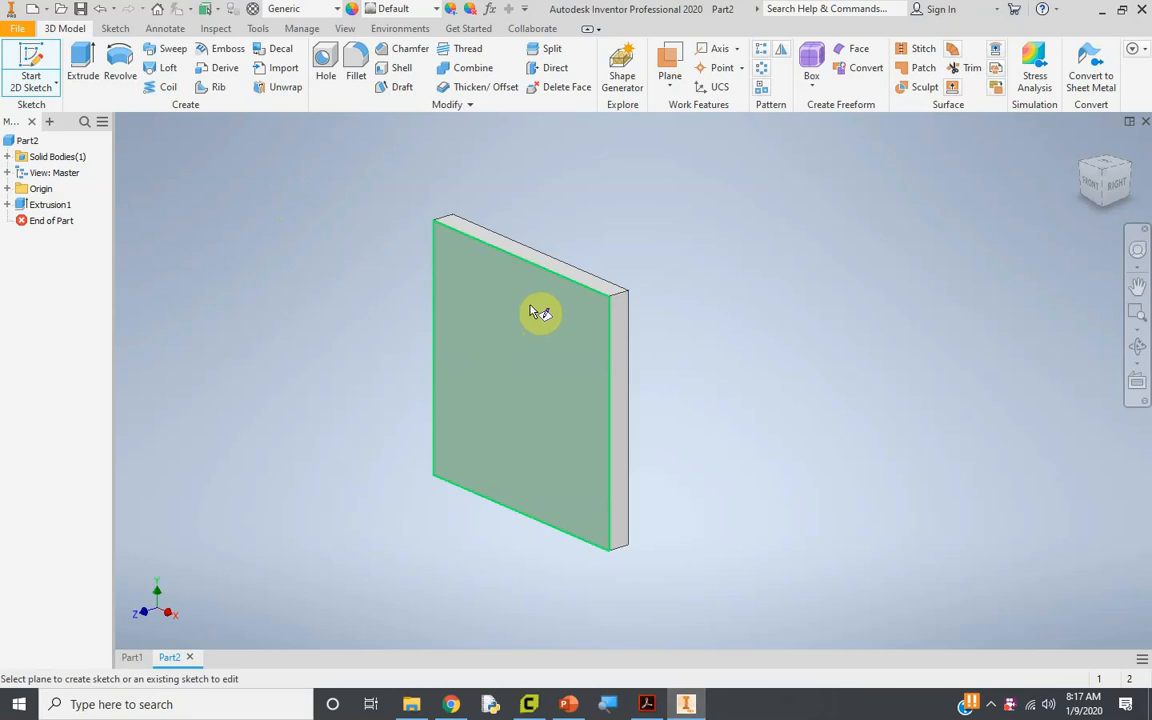
{"action": "left_click", "coordinate": [512, 336]}
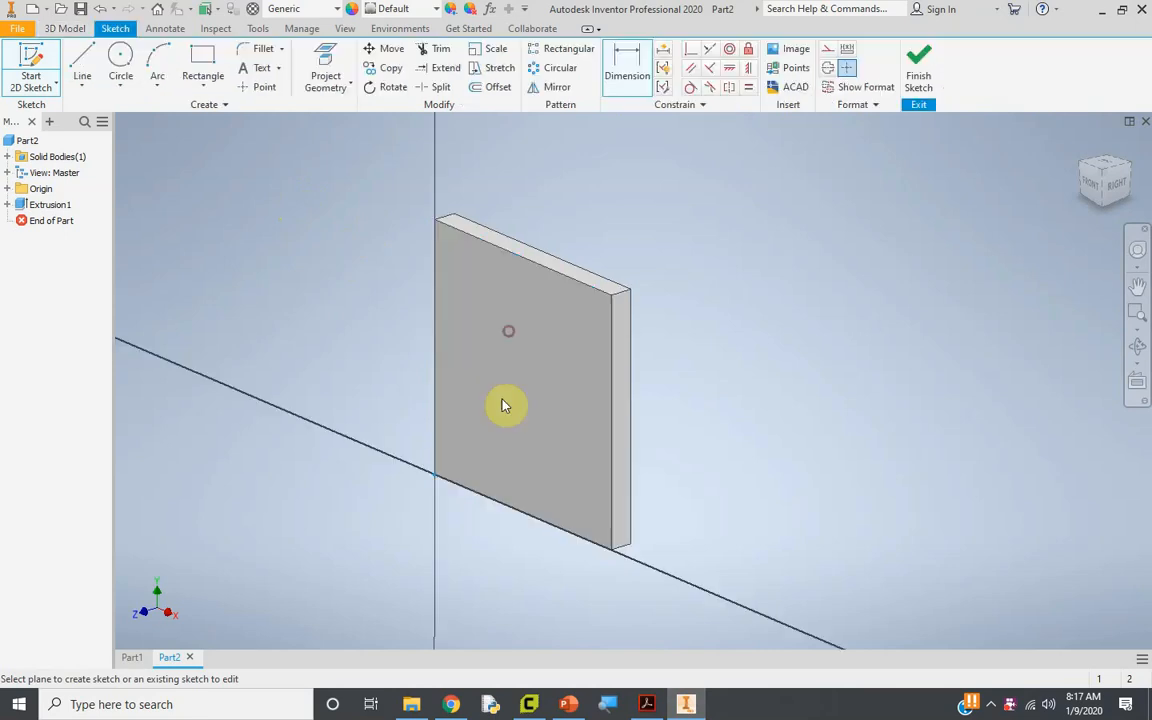
{"action": "middle_click_drag", "start_coordinate": [805, 281], "coordinate": [496, 409]}
{"action": "scroll", "coordinate": [429, 388], "scroll_direction": "up", "scroll_amount": 4}
{"action": "scroll", "coordinate": [430, 386], "scroll_direction": "down", "scroll_amount": 4}
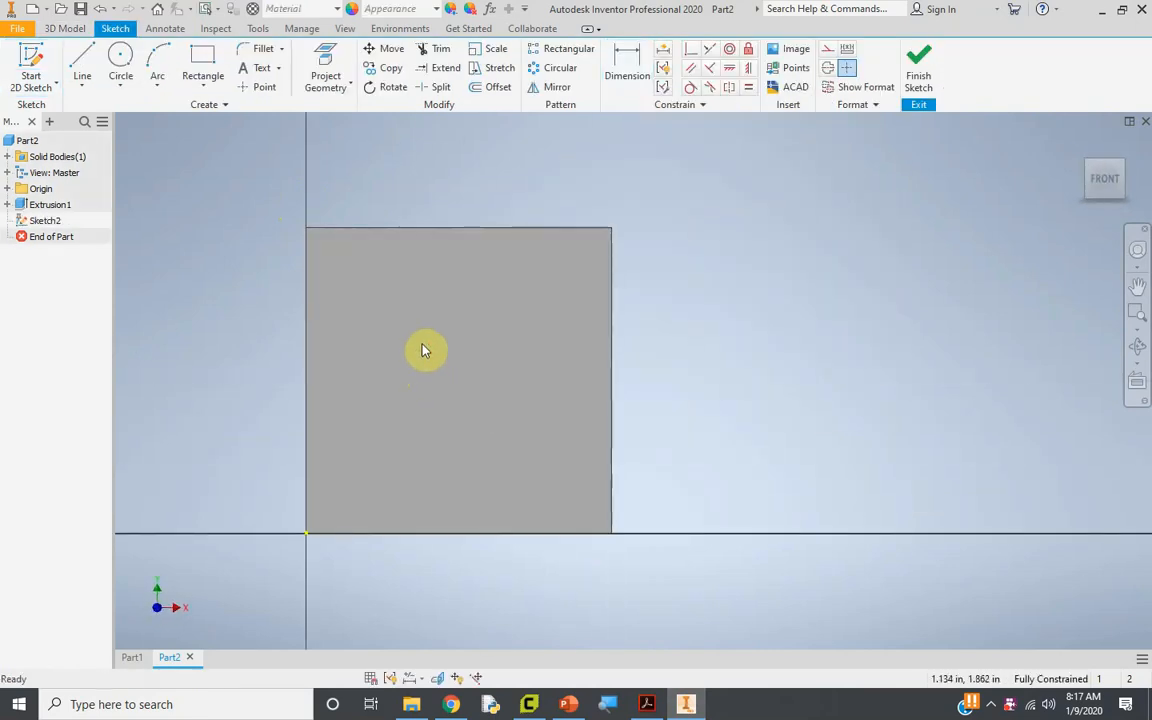
{"action": "left_click", "coordinate": [326, 52]}
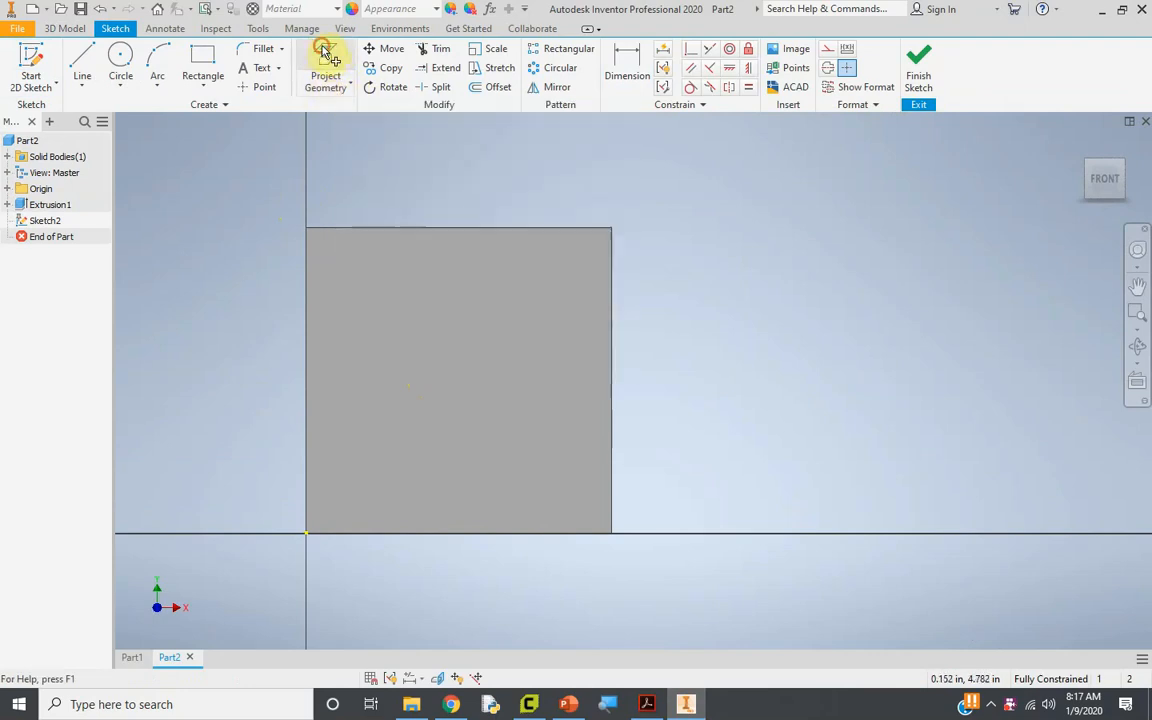
{"action": "left_click", "coordinate": [323, 58]}
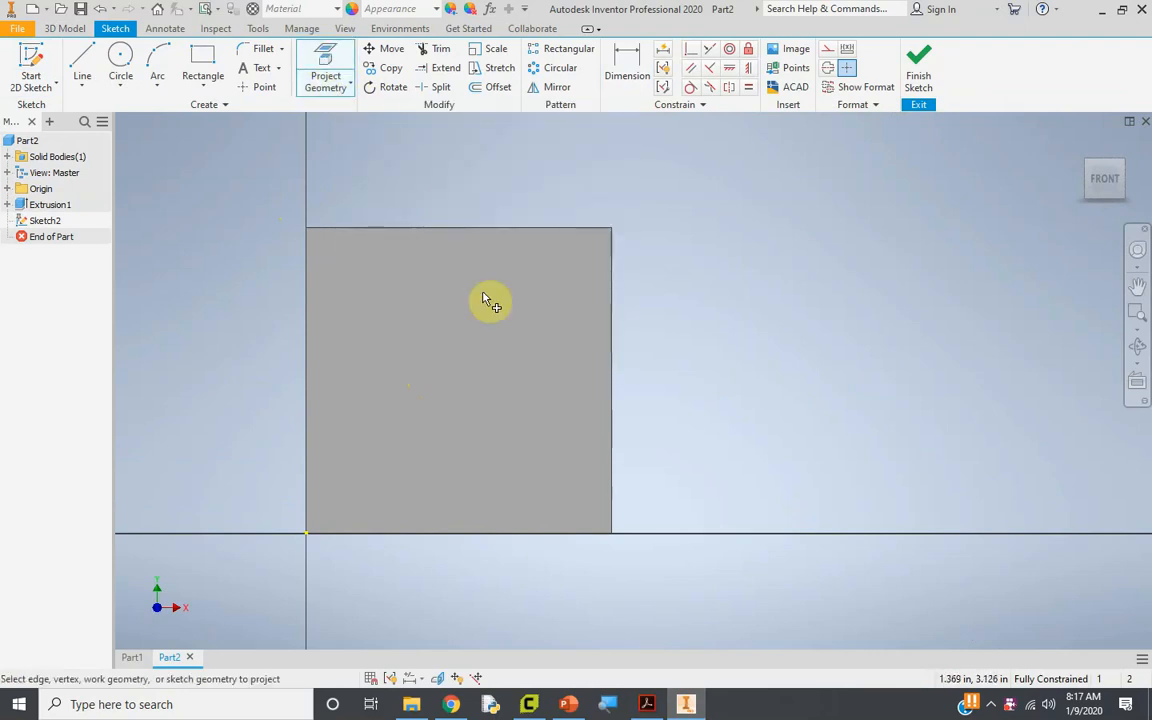
{"action": "left_click", "coordinate": [487, 318]}
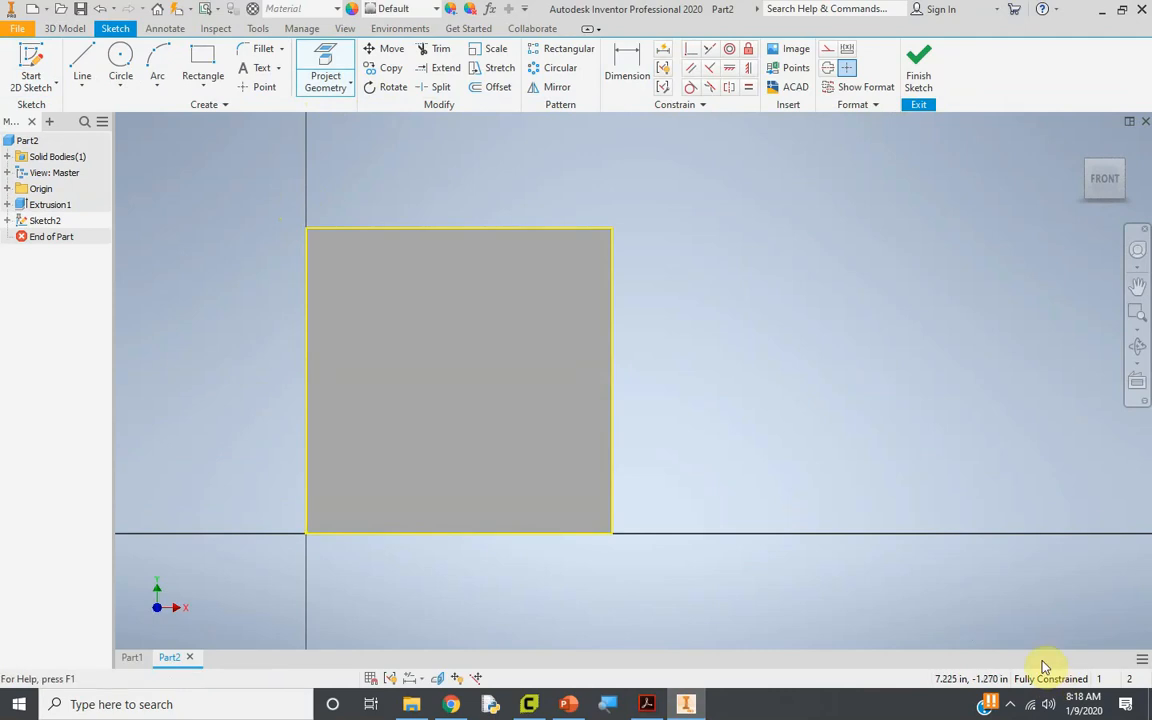
{"action": "key", "text": "Escape"}
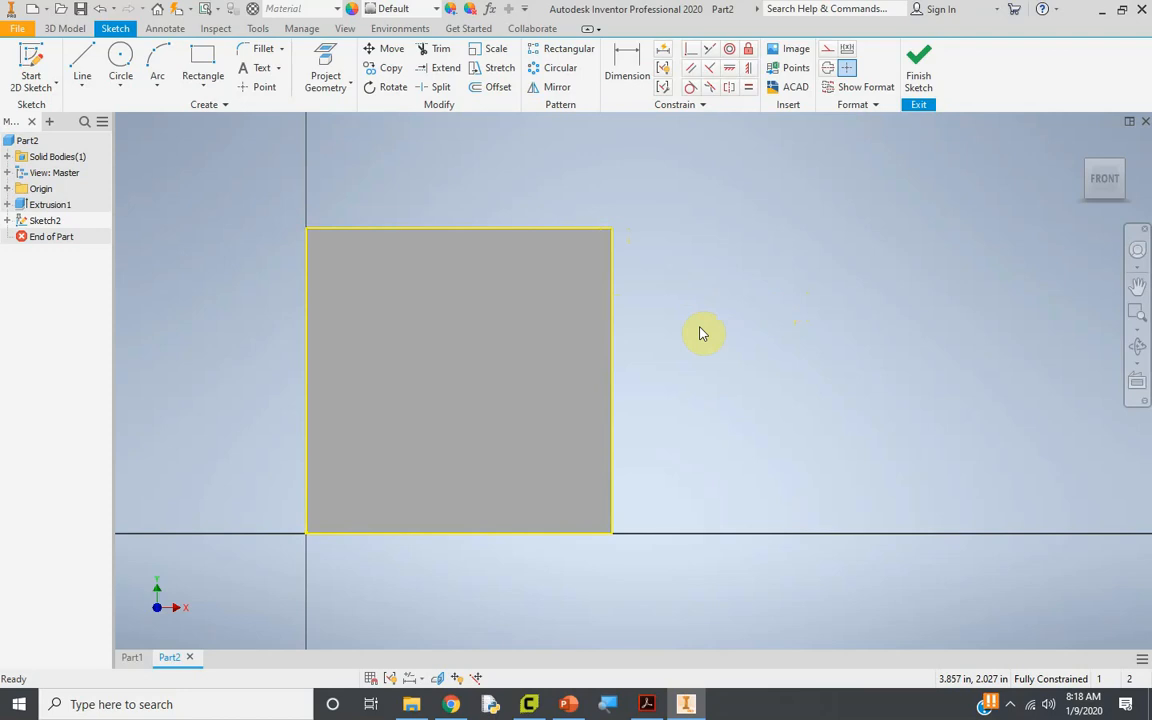
Step: Offset the projected square outline inward by 0.05 in and finish the sketch
{"action": "key", "text": "o"}
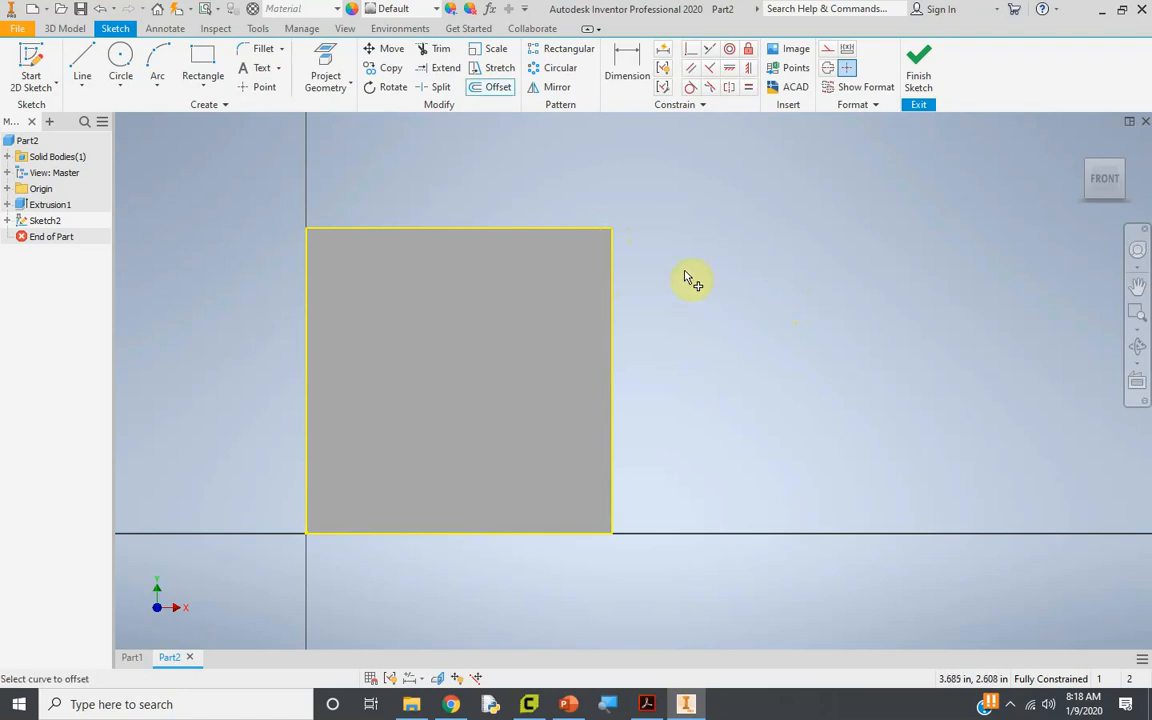
{"action": "left_click", "coordinate": [603, 232]}
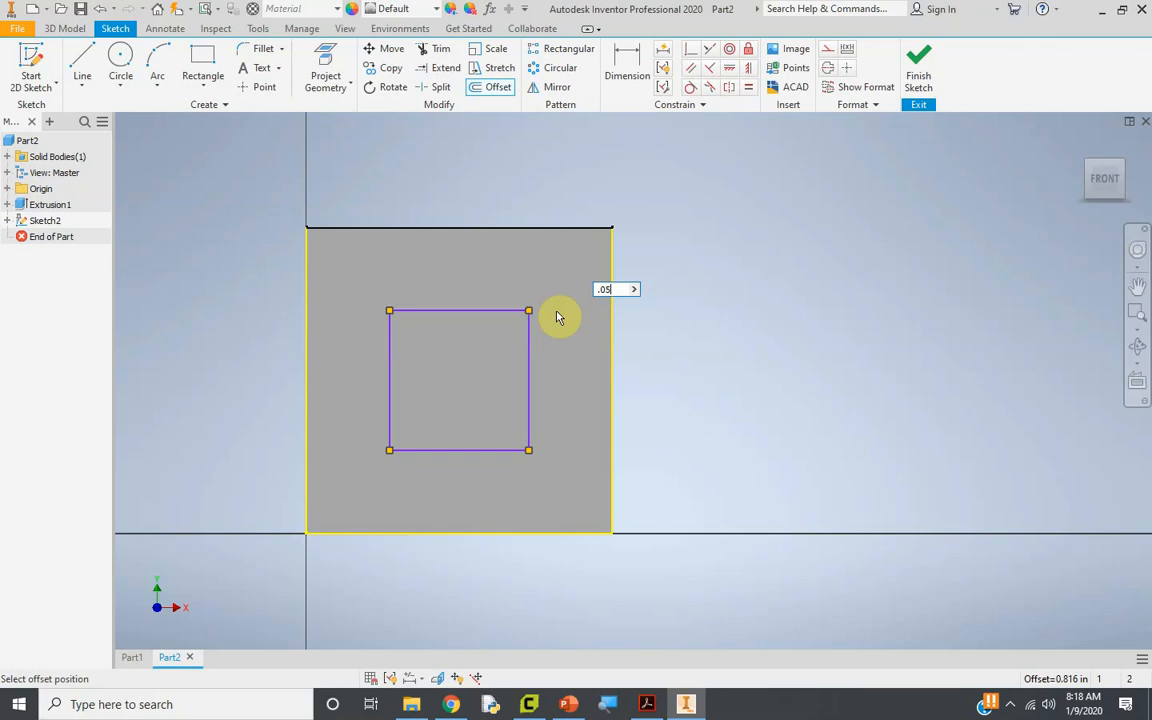
{"action": "key", "text": "Return"}
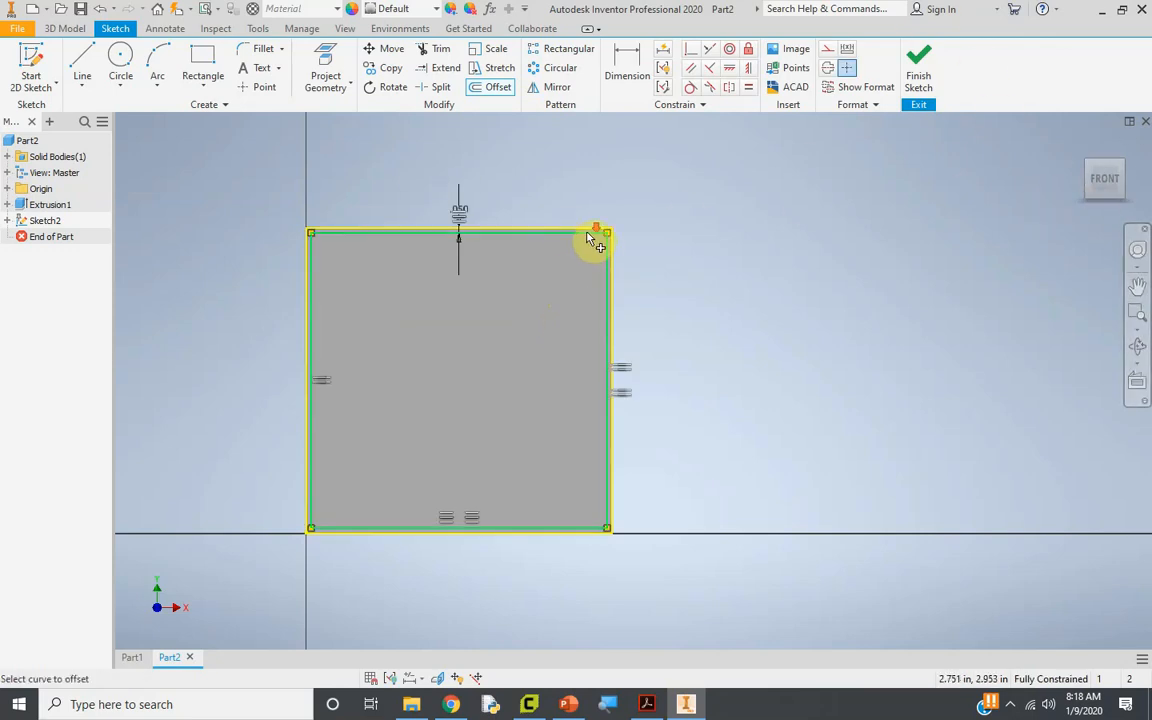
{"action": "scroll", "coordinate": [588, 233], "scroll_direction": "down", "scroll_amount": 5}
{"action": "scroll", "coordinate": [534, 268], "scroll_direction": "up", "scroll_amount": 4}
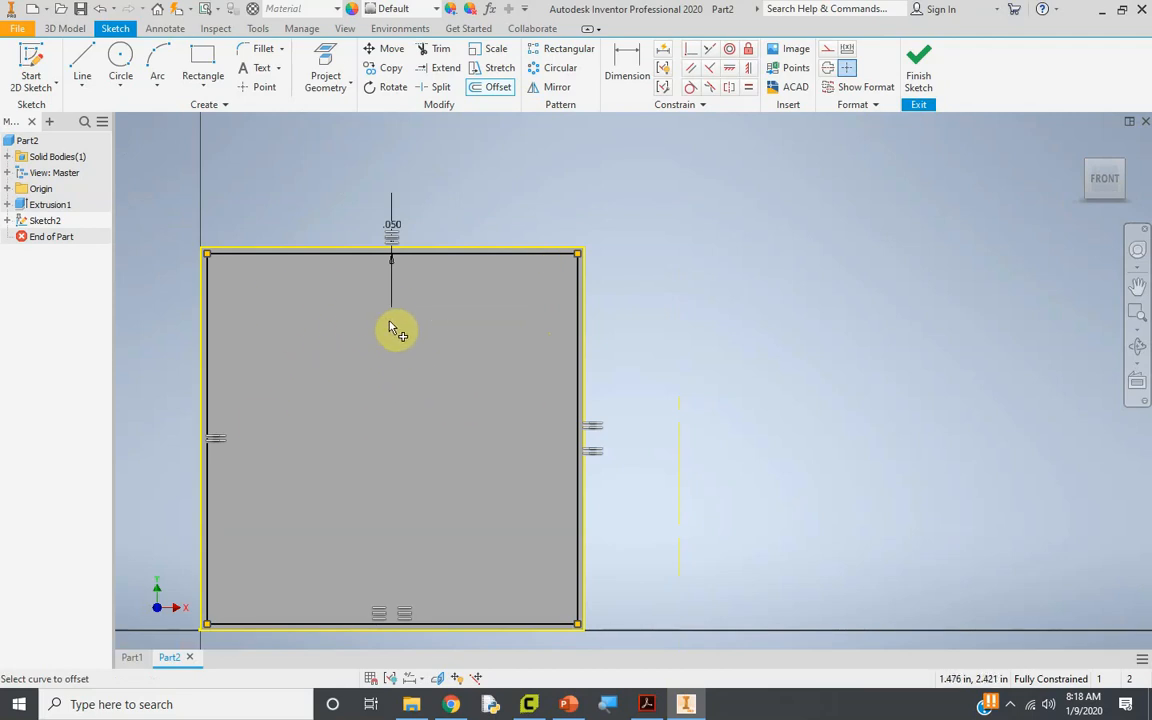
{"action": "left_click", "coordinate": [909, 88]}
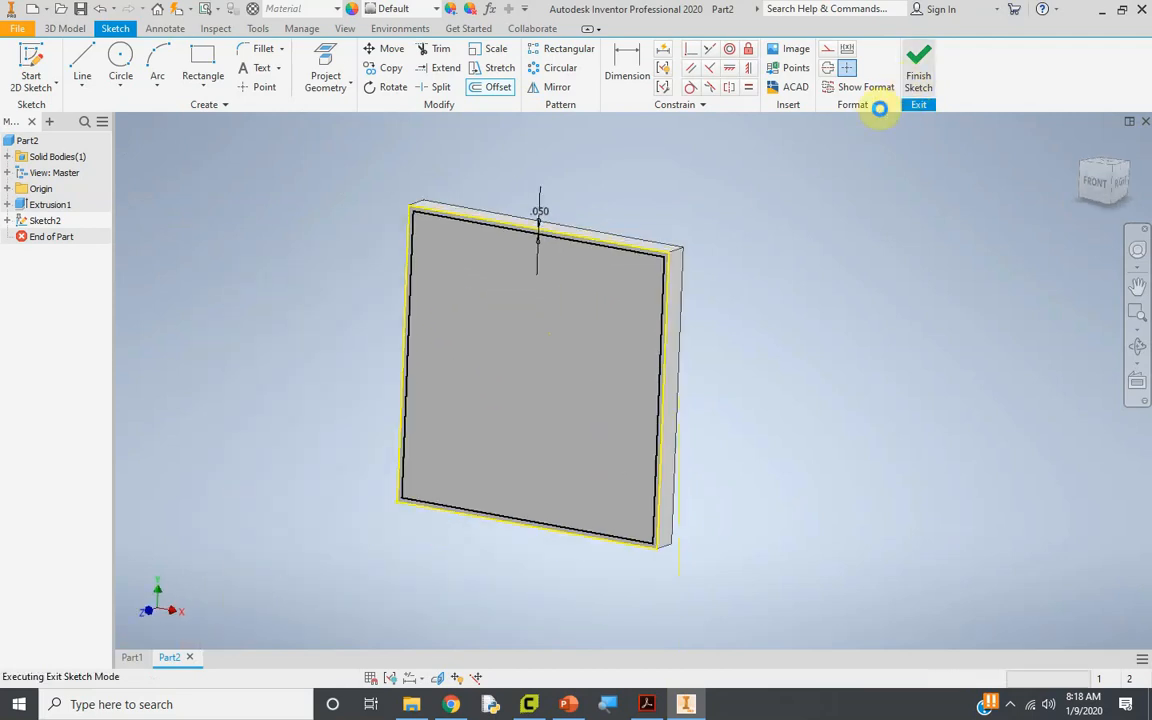
Step: Extrude the inner square profile as a 0.1 in deep cut into the plate, forming the recess inside the lip
{"action": "key", "text": "e"}
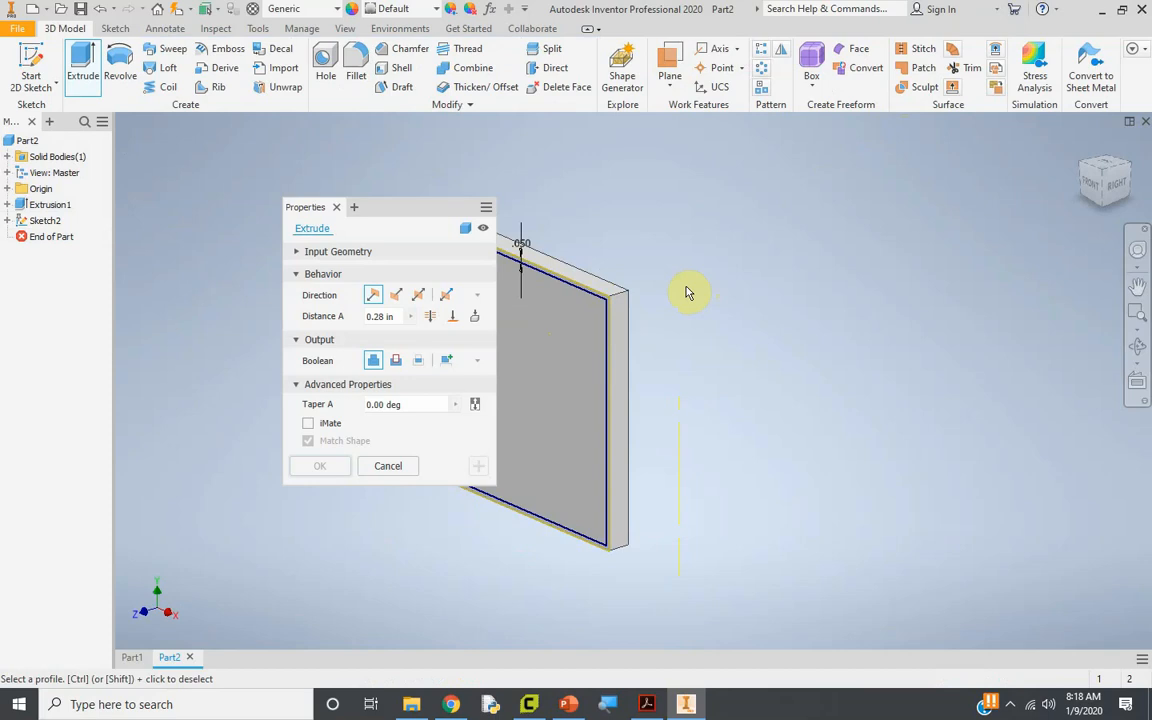
{"action": "scroll", "coordinate": [686, 293], "scroll_direction": "down", "scroll_amount": 5}
{"action": "left_click", "coordinate": [673, 320]}
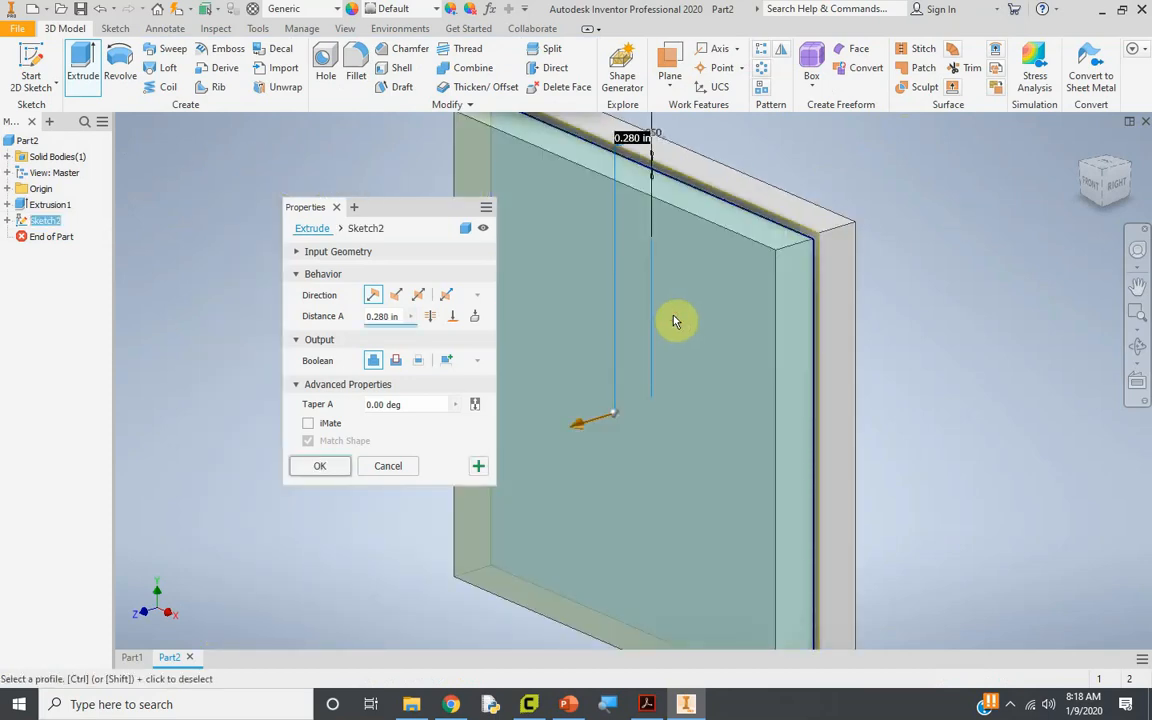
{"action": "left_click", "coordinate": [395, 363]}
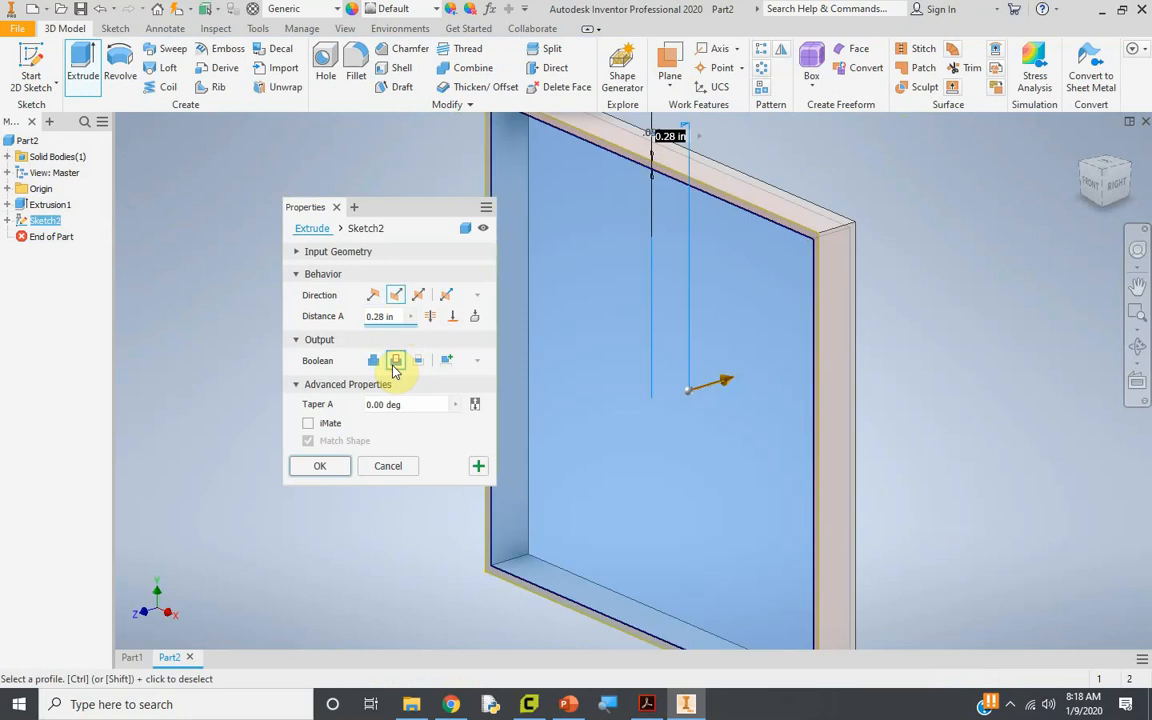
{"action": "left_click", "coordinate": [395, 314]}
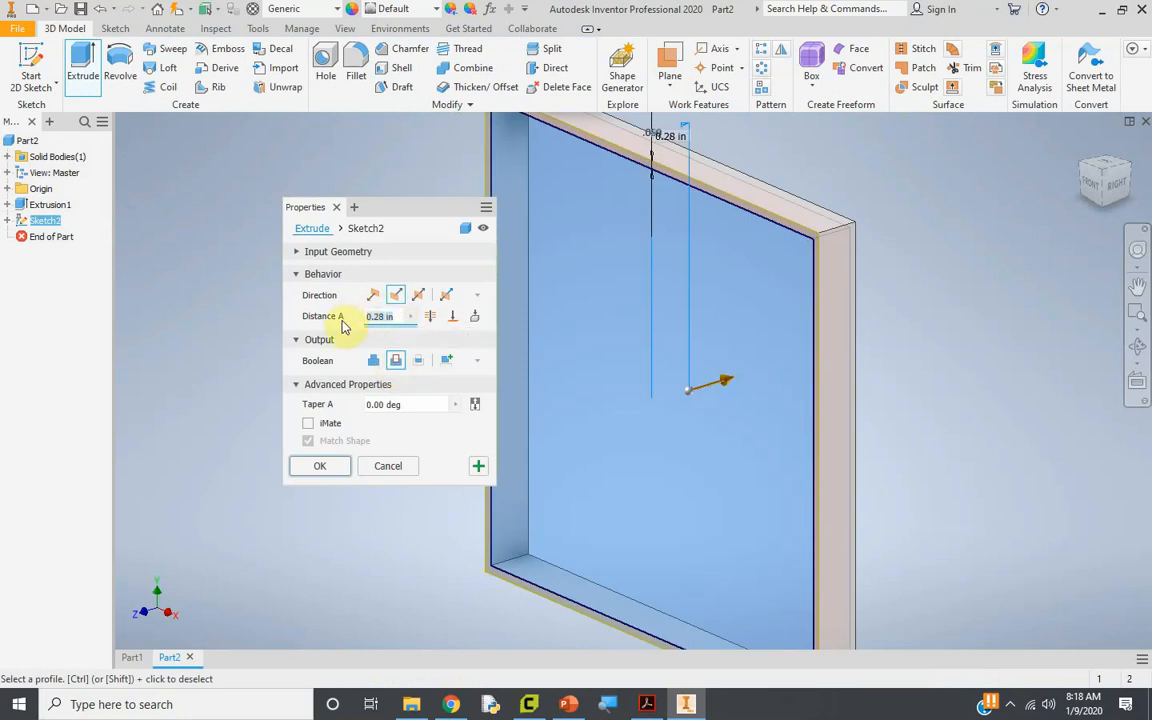
{"action": "type", "text": ".1"}
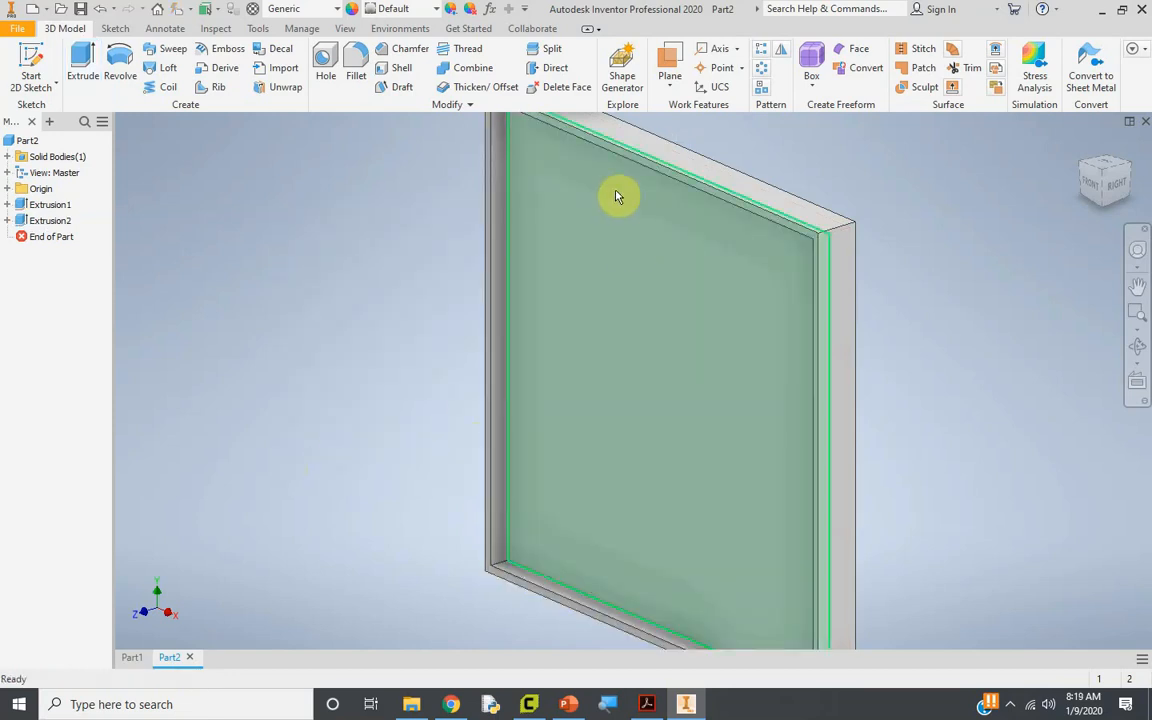
Step: Start a 2D sketch on the recessed inner face of the maze base
{"action": "scroll", "coordinate": [491, 226], "scroll_direction": "down", "scroll_amount": 4}
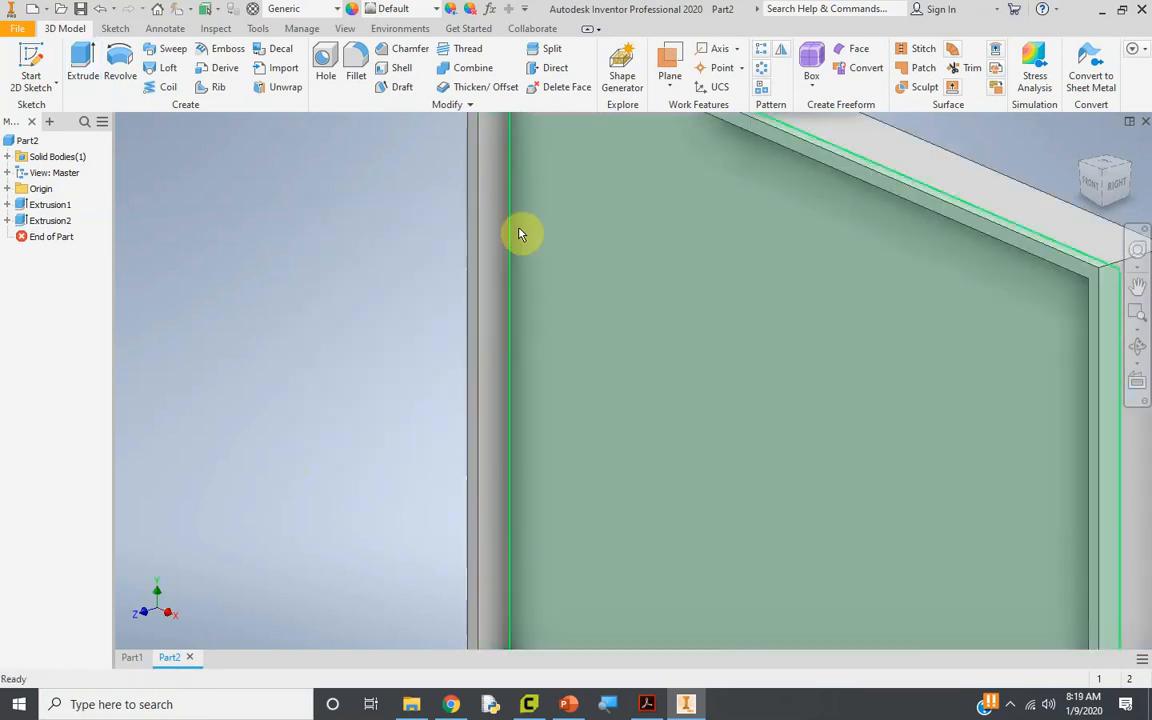
{"action": "scroll", "coordinate": [503, 240], "scroll_direction": "up", "scroll_amount": 5}
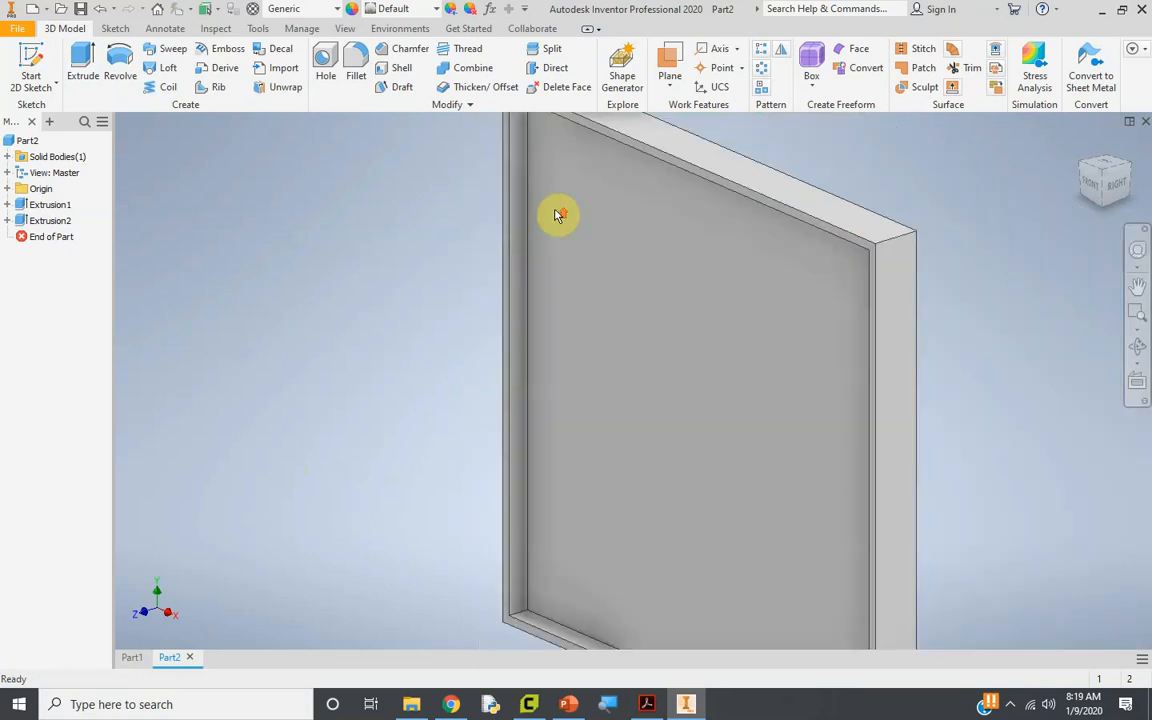
{"action": "left_click_drag", "start_coordinate": [1095, 204], "coordinate": [1104, 78]}
{"action": "scroll", "coordinate": [1028, 238], "scroll_direction": "down", "scroll_amount": 4}
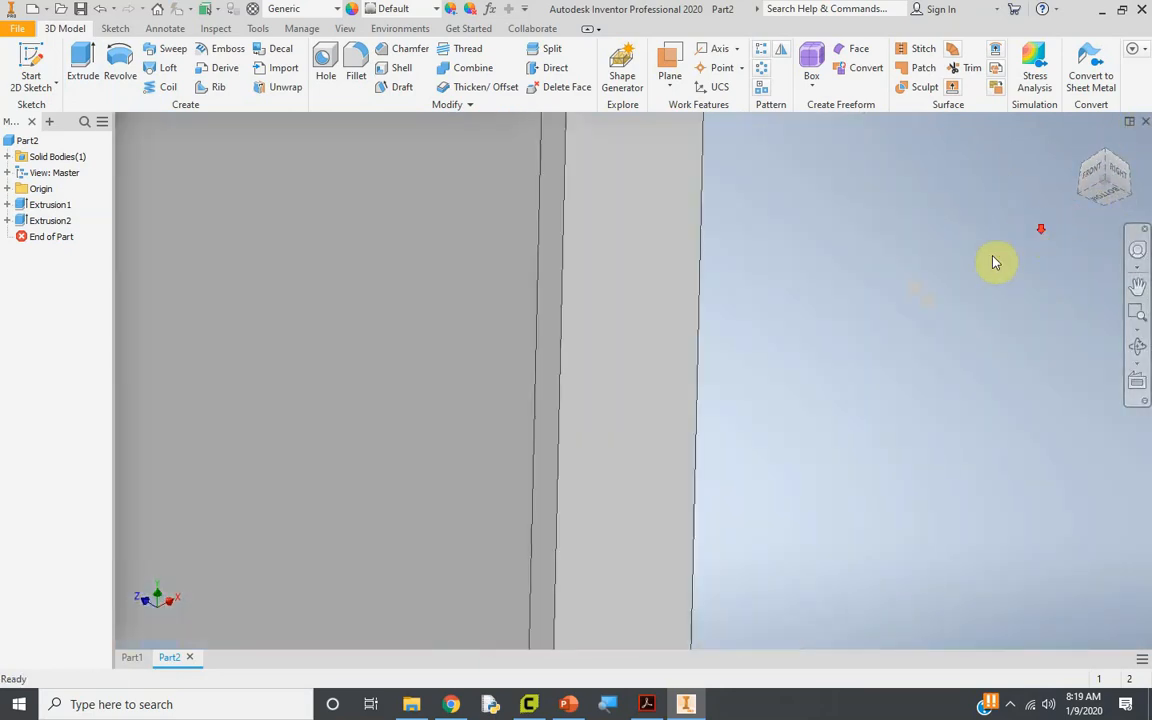
{"action": "scroll", "coordinate": [981, 275], "scroll_direction": "up", "scroll_amount": 6}
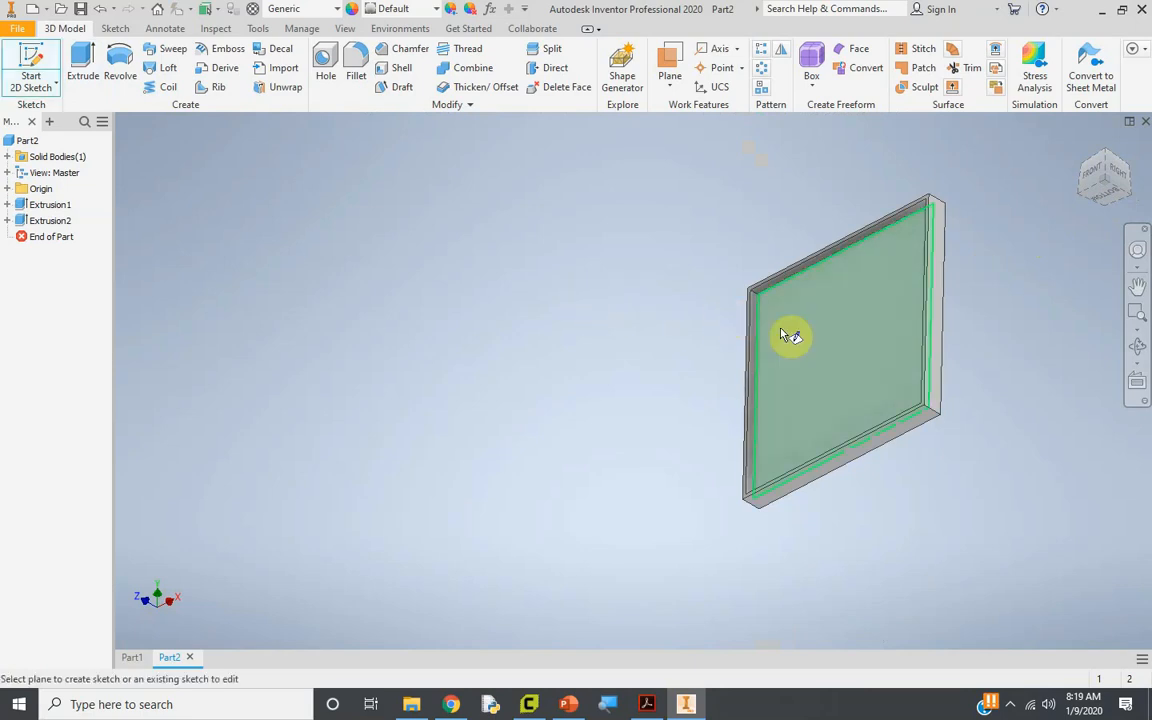
{"action": "scroll", "coordinate": [790, 268], "scroll_direction": "down", "scroll_amount": 5}
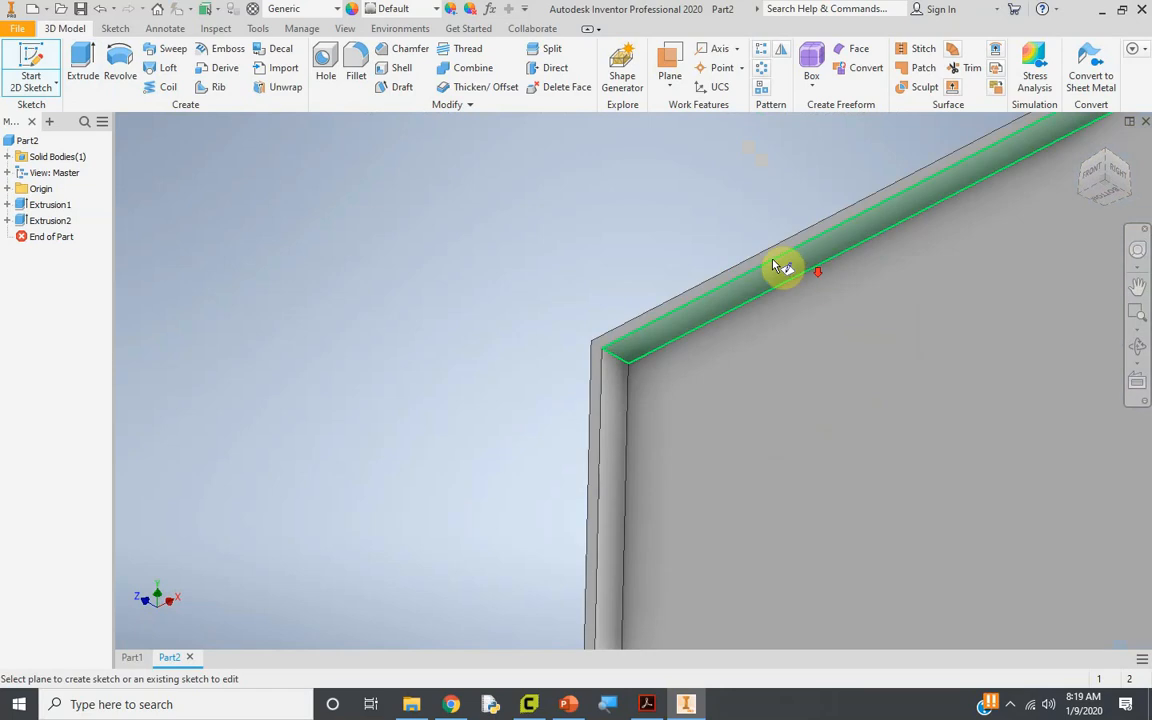
{"action": "scroll", "coordinate": [784, 262], "scroll_direction": "up", "scroll_amount": 3}
{"action": "scroll", "coordinate": [892, 420], "scroll_direction": "up", "scroll_amount": 2}
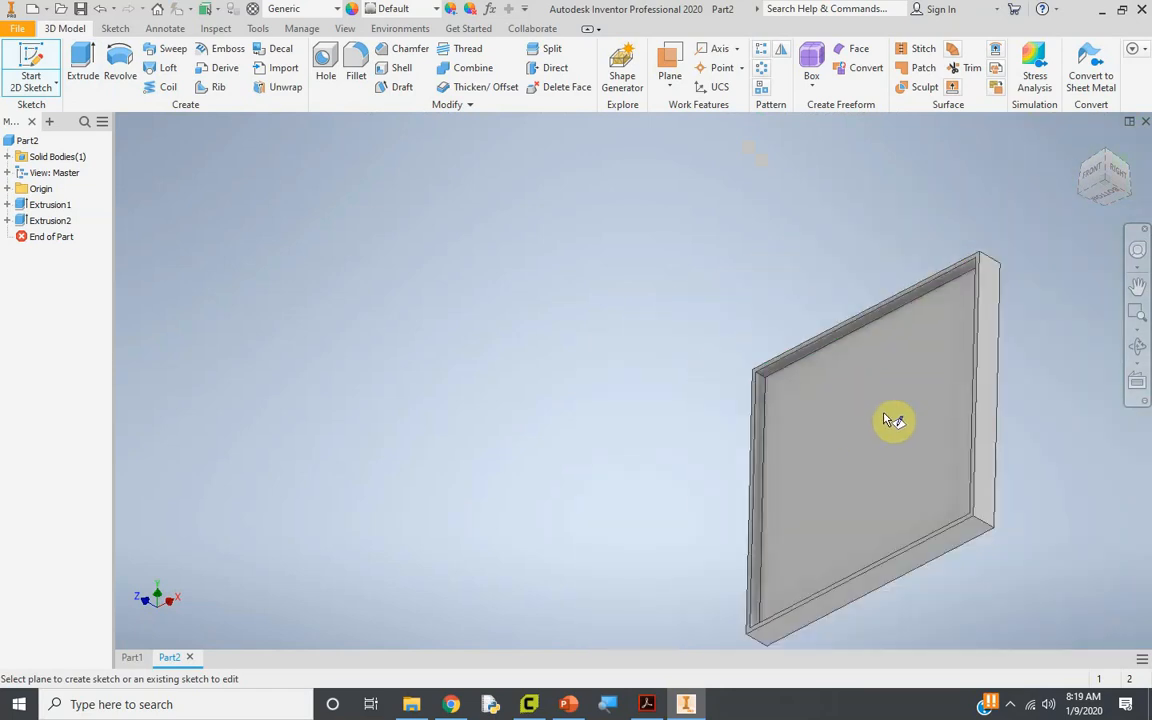
{"action": "left_click", "coordinate": [868, 426]}
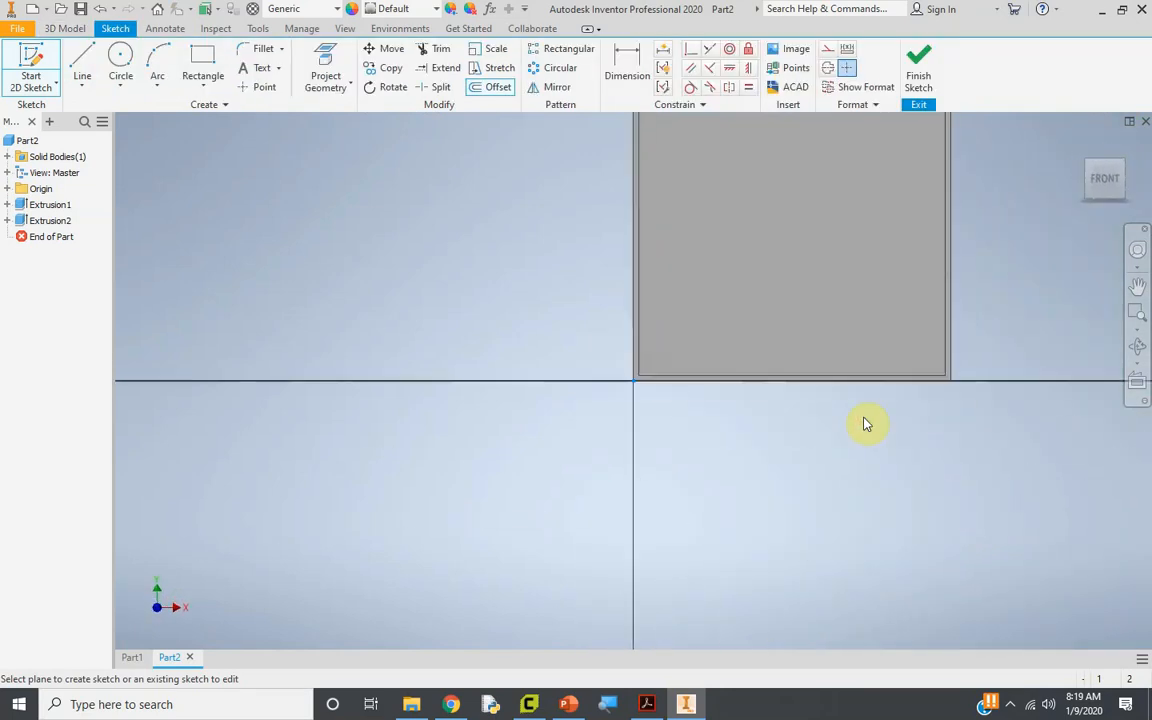
{"action": "middle_click_drag", "start_coordinate": [812, 325], "coordinate": [722, 442]}
{"action": "scroll", "coordinate": [722, 442], "scroll_direction": "up", "scroll_amount": 2}
{"action": "scroll", "coordinate": [722, 445], "scroll_direction": "down", "scroll_amount": 3}
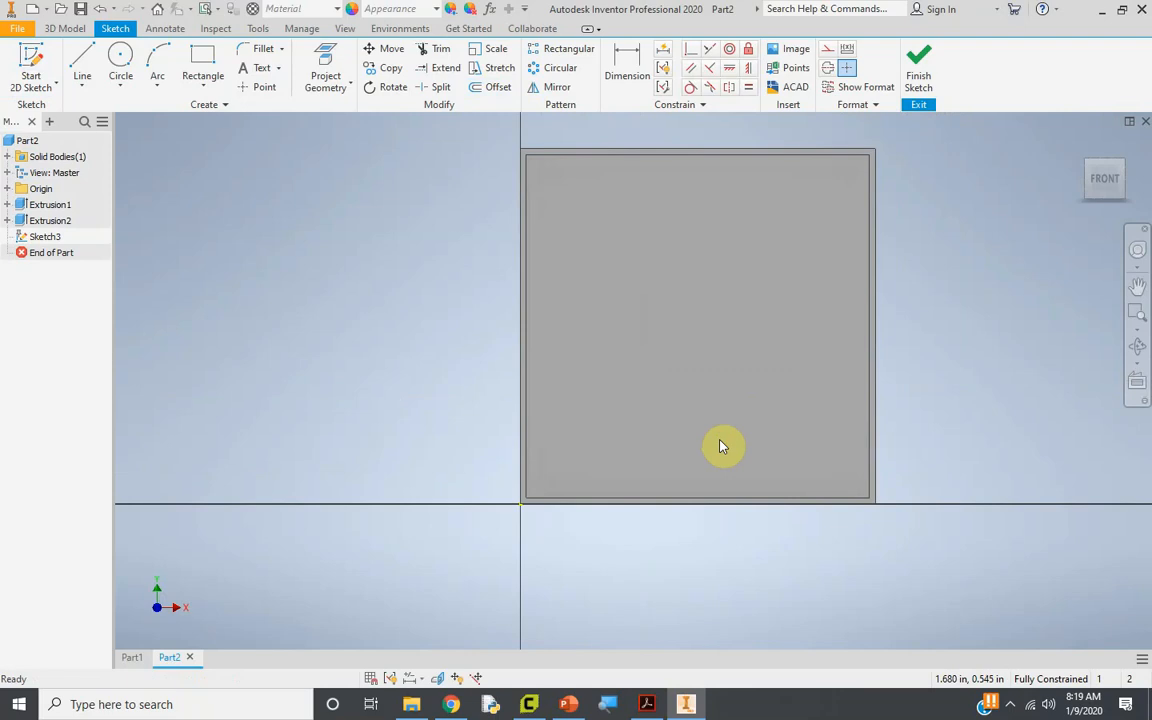
{"action": "middle_click_drag", "start_coordinate": [733, 409], "coordinate": [666, 442]}
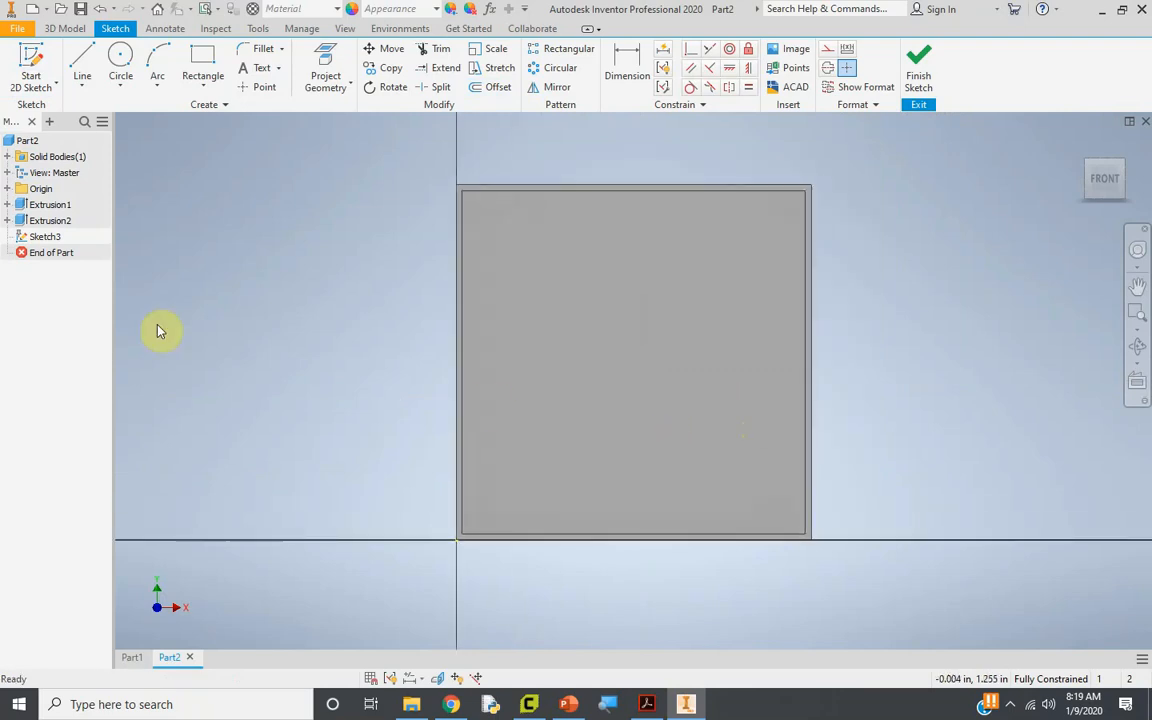
Step: Switch to Acrobat, examine the maze path layout on the ball maze drawing, and return to Inventor
{"action": "left_click", "coordinate": [646, 706]}
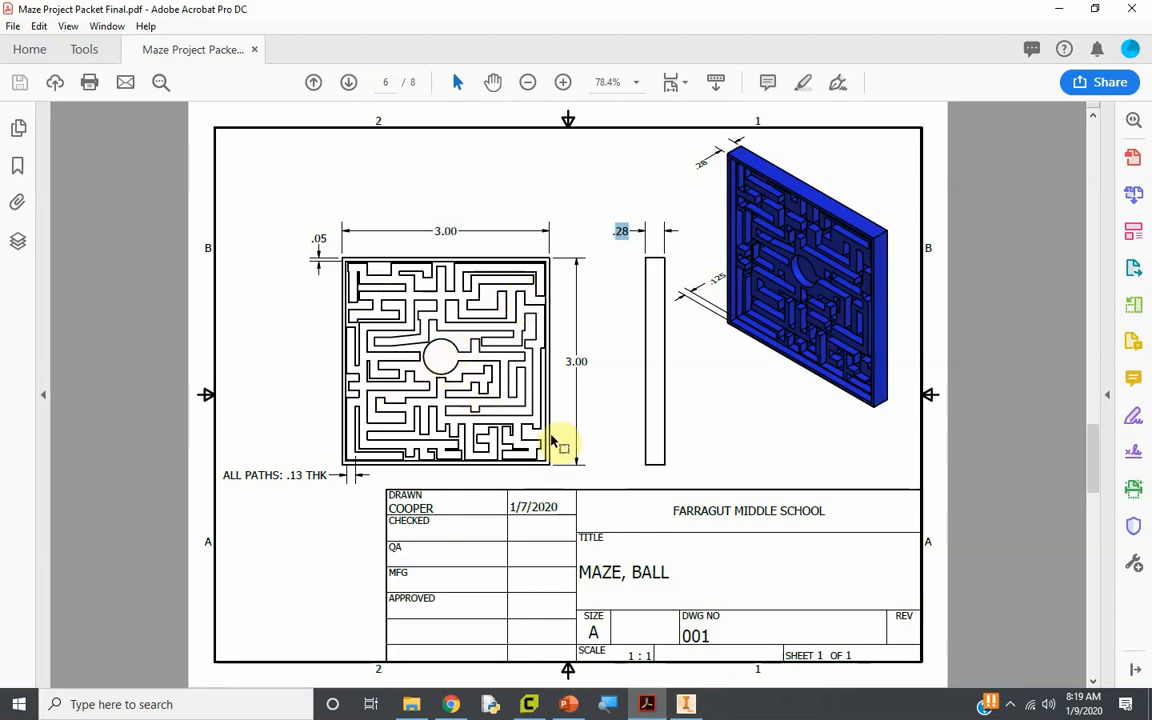
{"action": "left_click", "coordinate": [565, 704]}
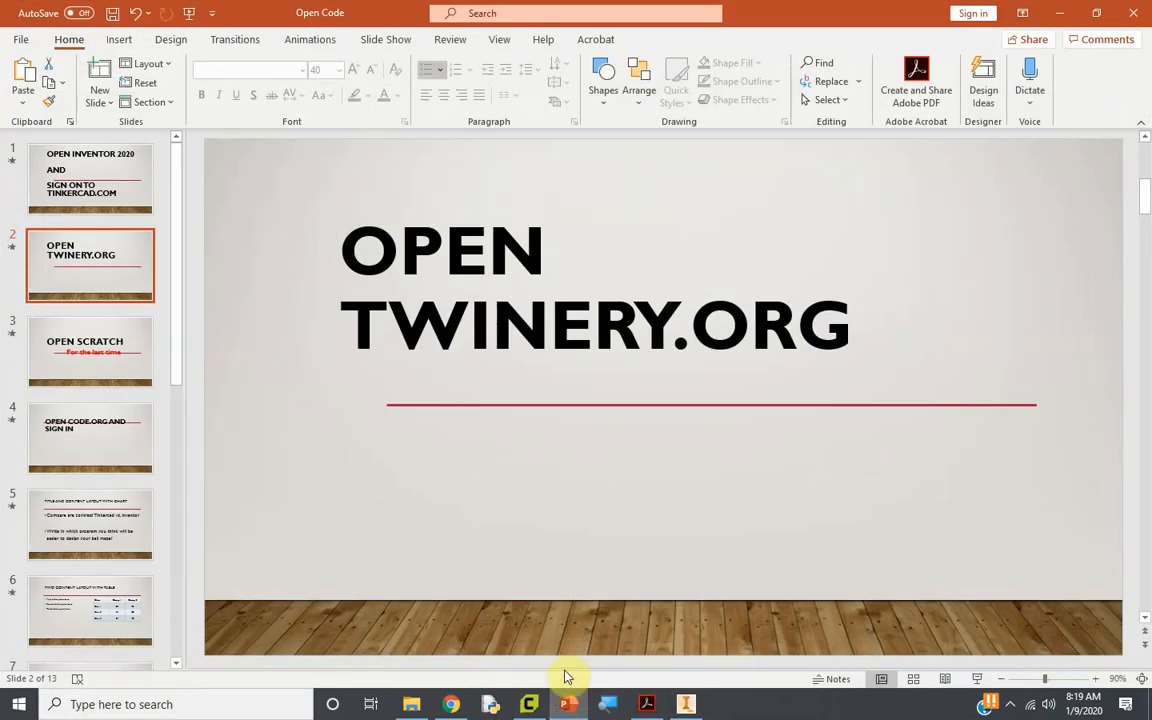
{"action": "left_click", "coordinate": [575, 706]}
{"action": "left_click", "coordinate": [688, 705]}
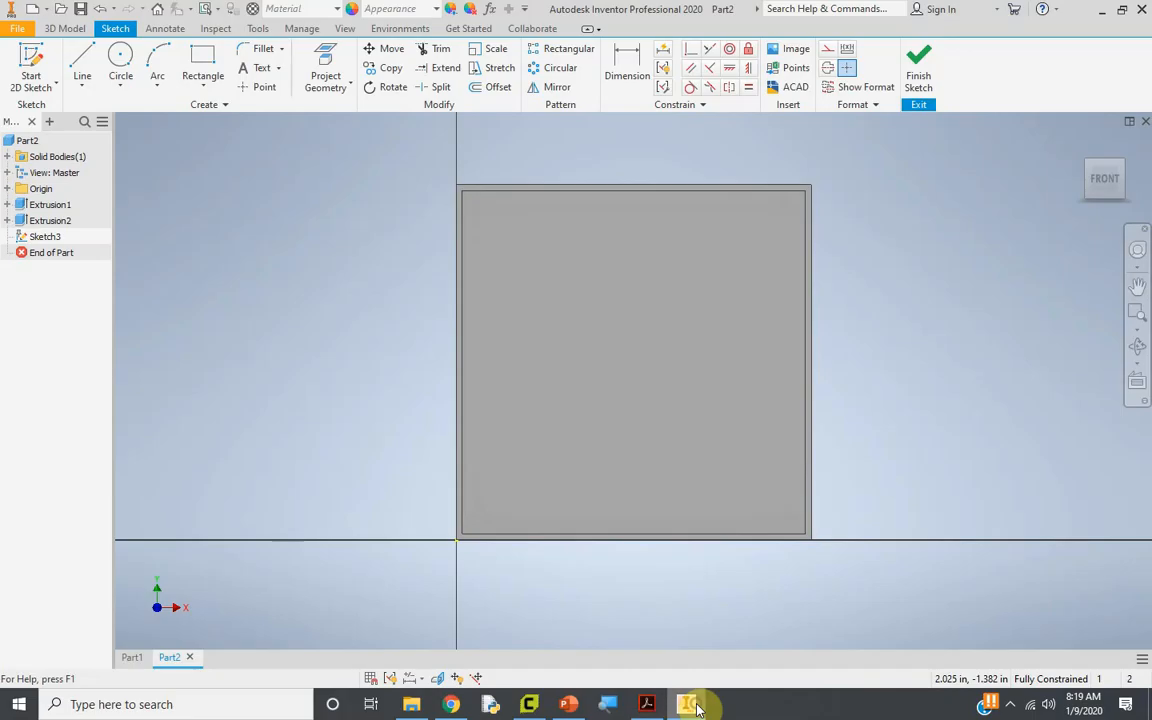
Step: Sketch a rectangle about 0.4 in on each side near the lower-left corner of the recessed face
{"action": "left_click", "coordinate": [188, 63]}
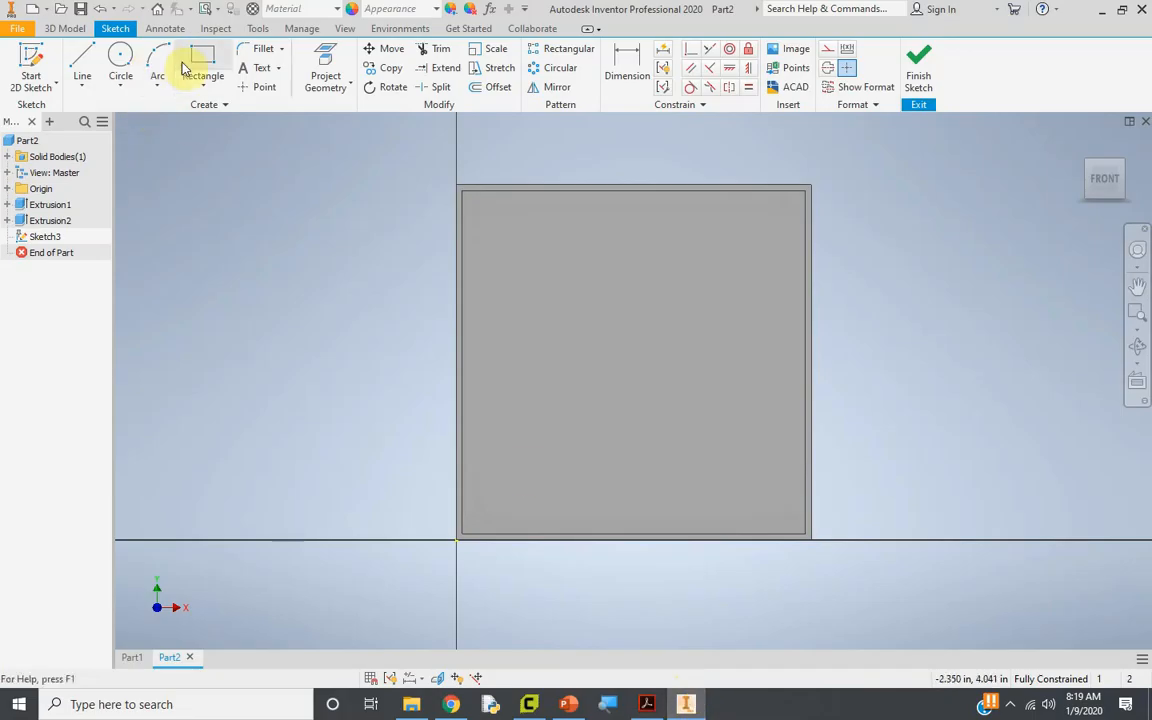
{"action": "left_click", "coordinate": [477, 521]}
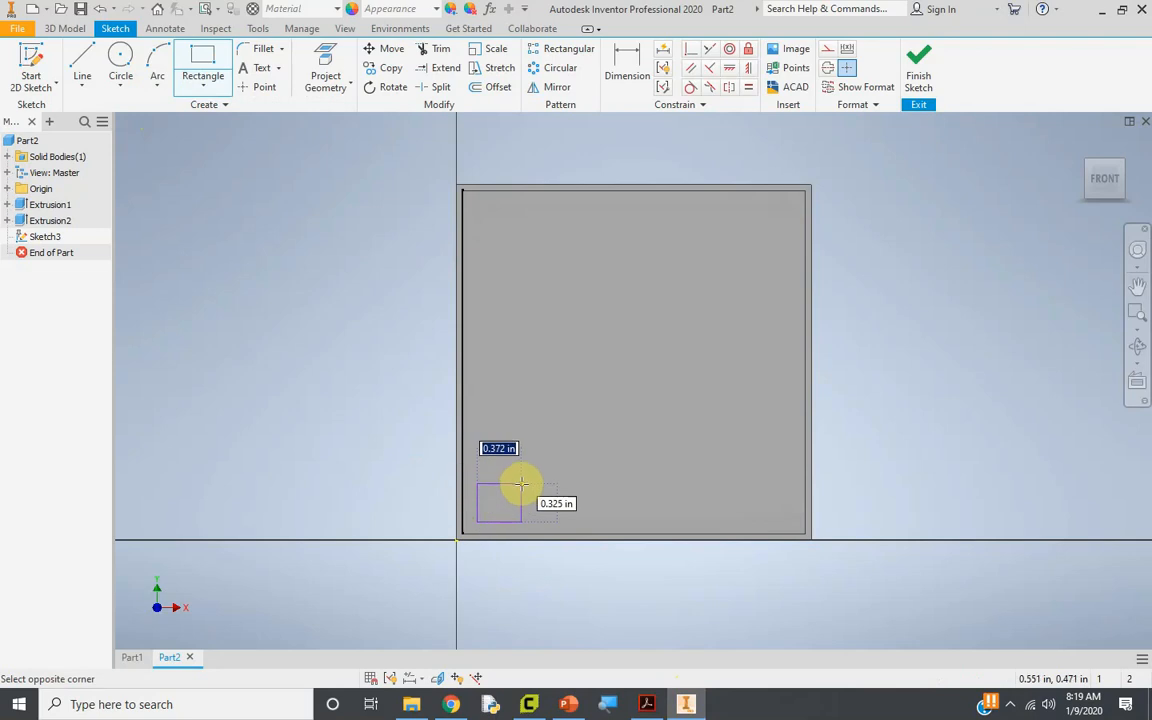
{"action": "left_click", "coordinate": [523, 478]}
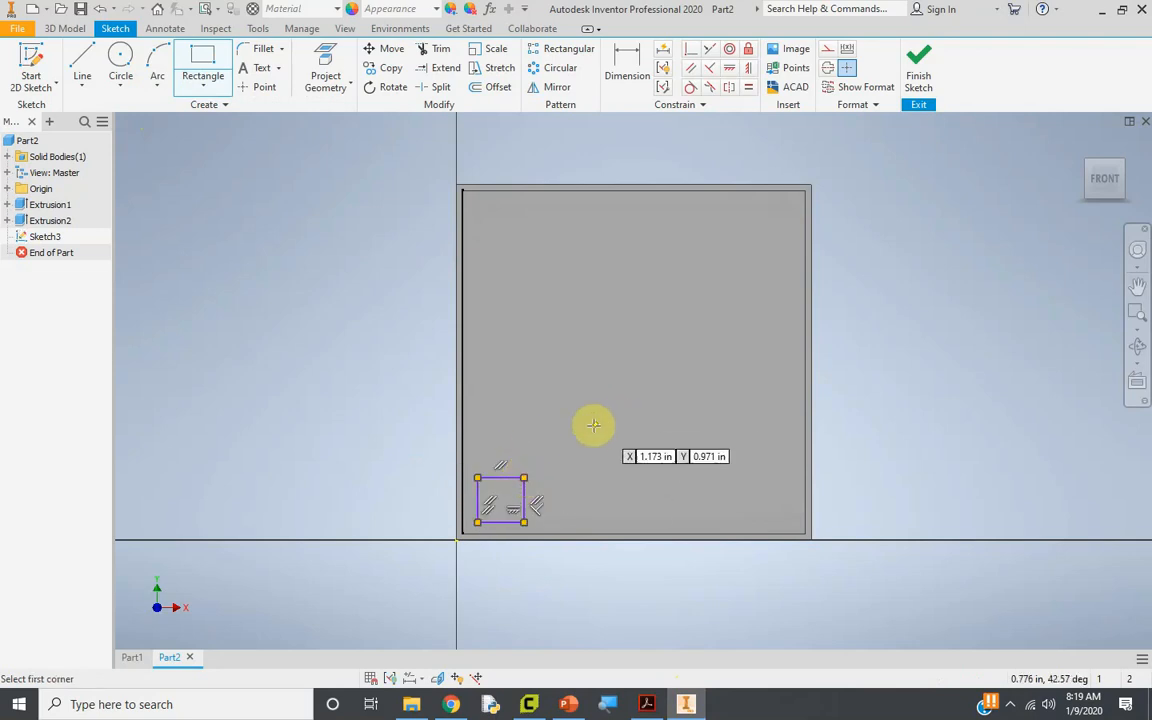
{"action": "key", "text": "Escape"}
{"action": "scroll", "coordinate": [560, 475], "scroll_direction": "up", "scroll_amount": 3}
{"action": "scroll", "coordinate": [522, 429], "scroll_direction": "down", "scroll_amount": 2}
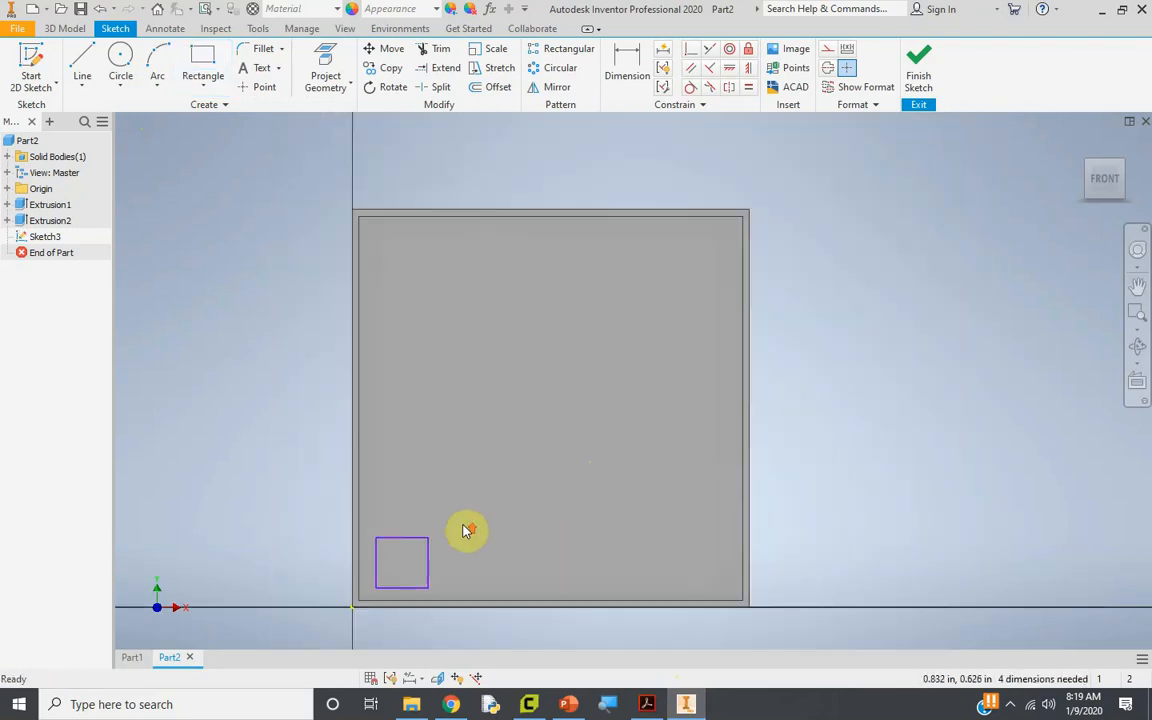
{"action": "left_click", "coordinate": [200, 69]}
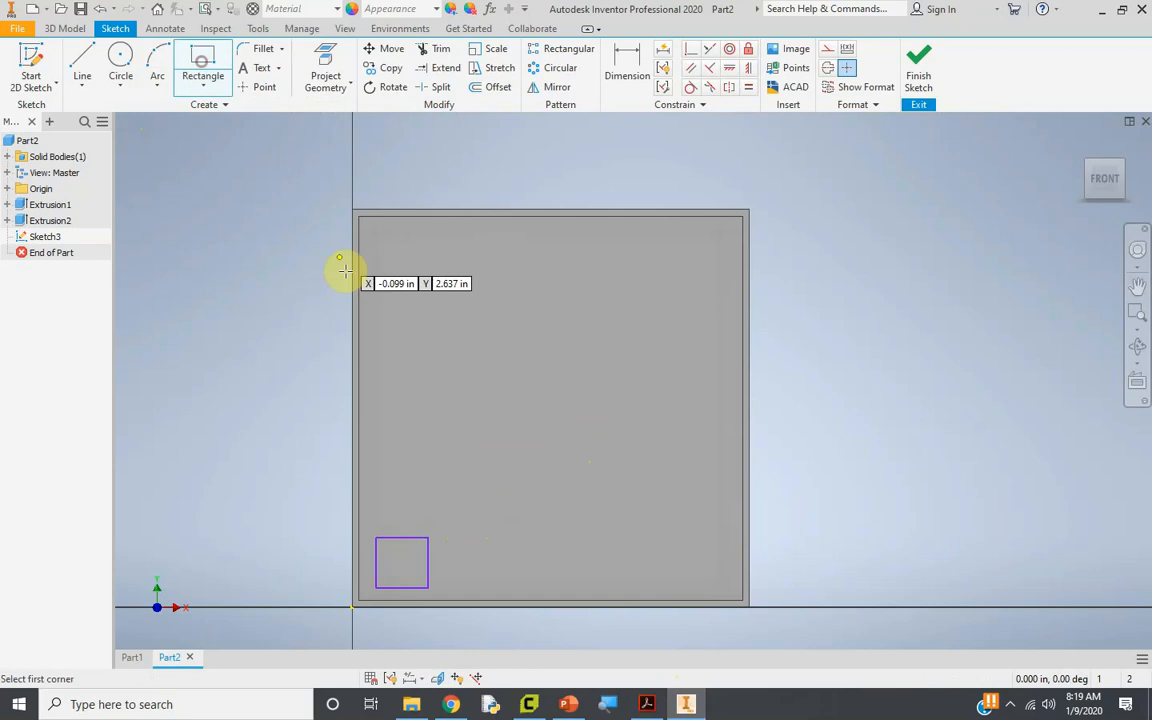
{"action": "key", "text": "Escape"}
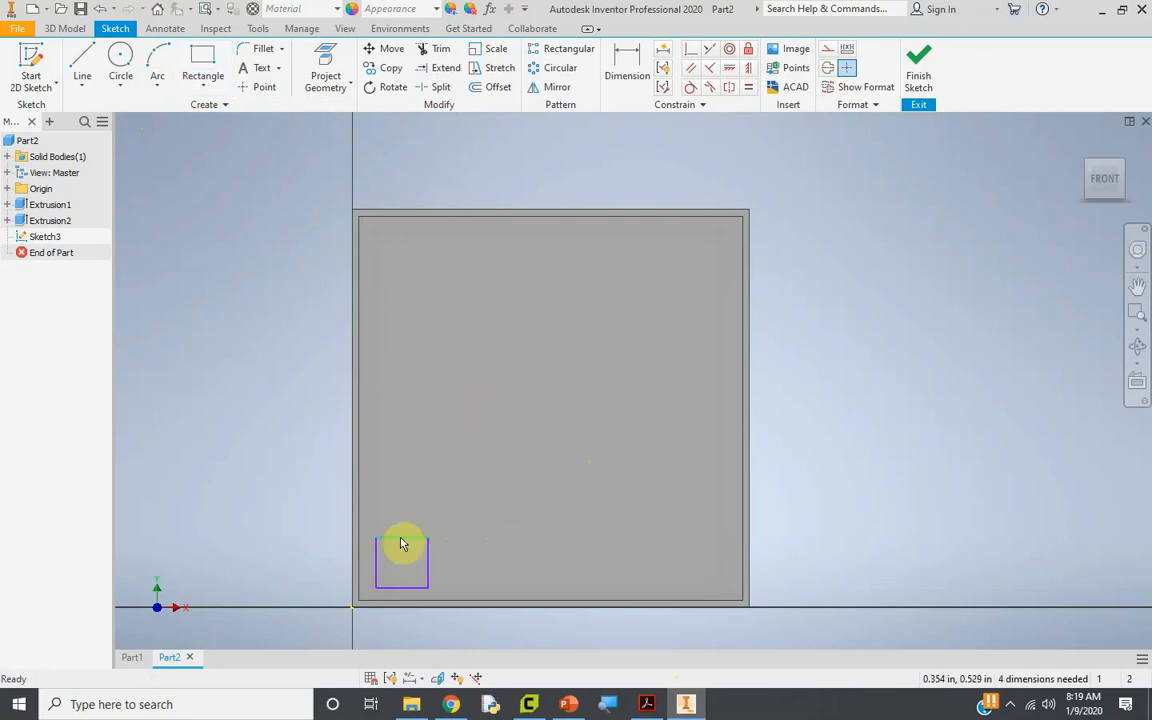
Step: Draw a stepped line chain from inside the small square up, across, down and across again toward the recessed face's right edge
{"action": "middle_click_drag", "start_coordinate": [427, 510], "coordinate": [427, 483]}
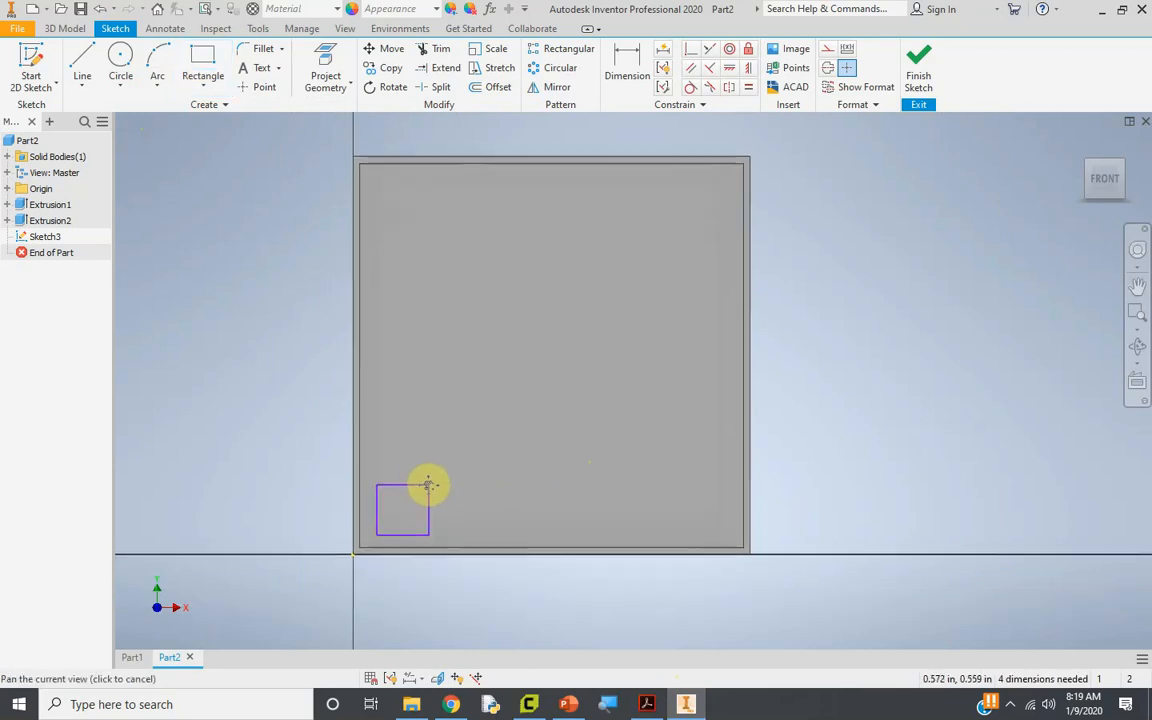
{"action": "left_click", "coordinate": [84, 62]}
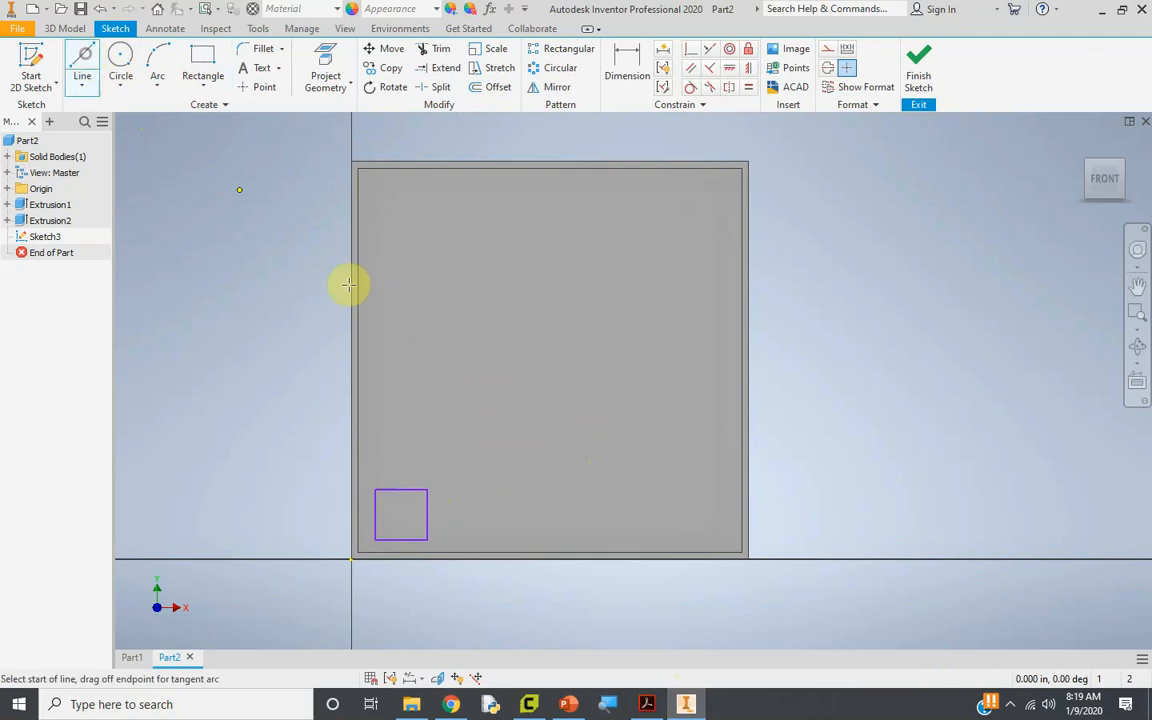
{"action": "left_click", "coordinate": [386, 510]}
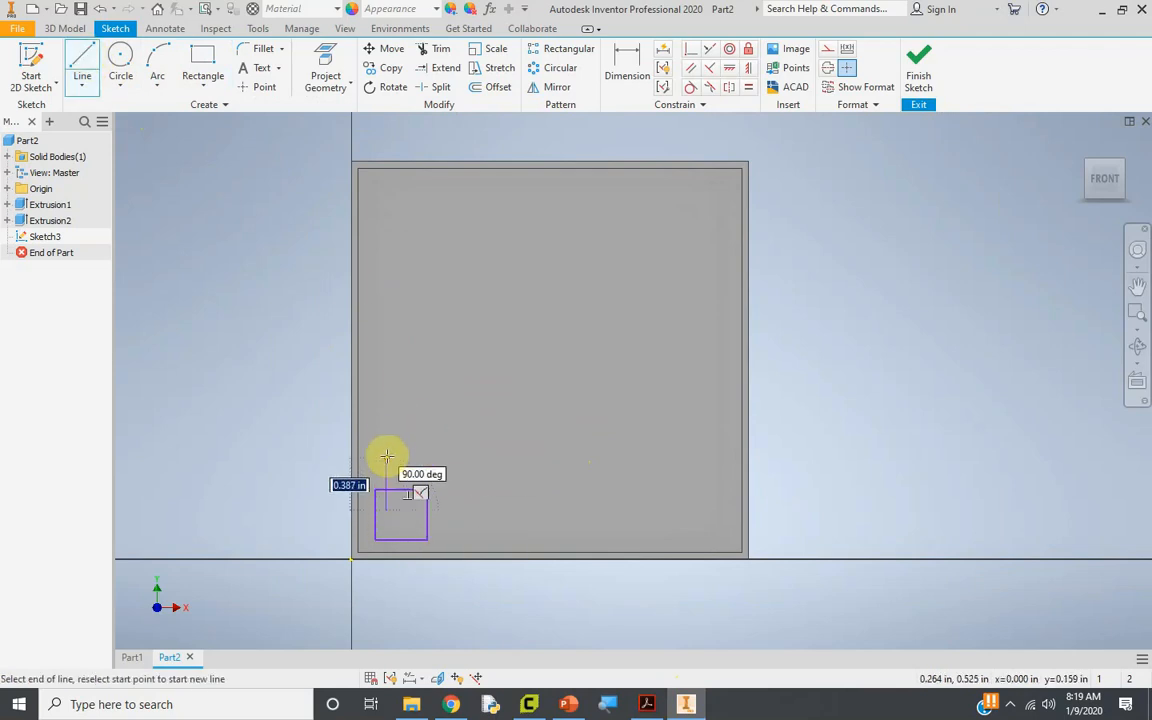
{"action": "left_click", "coordinate": [386, 412]}
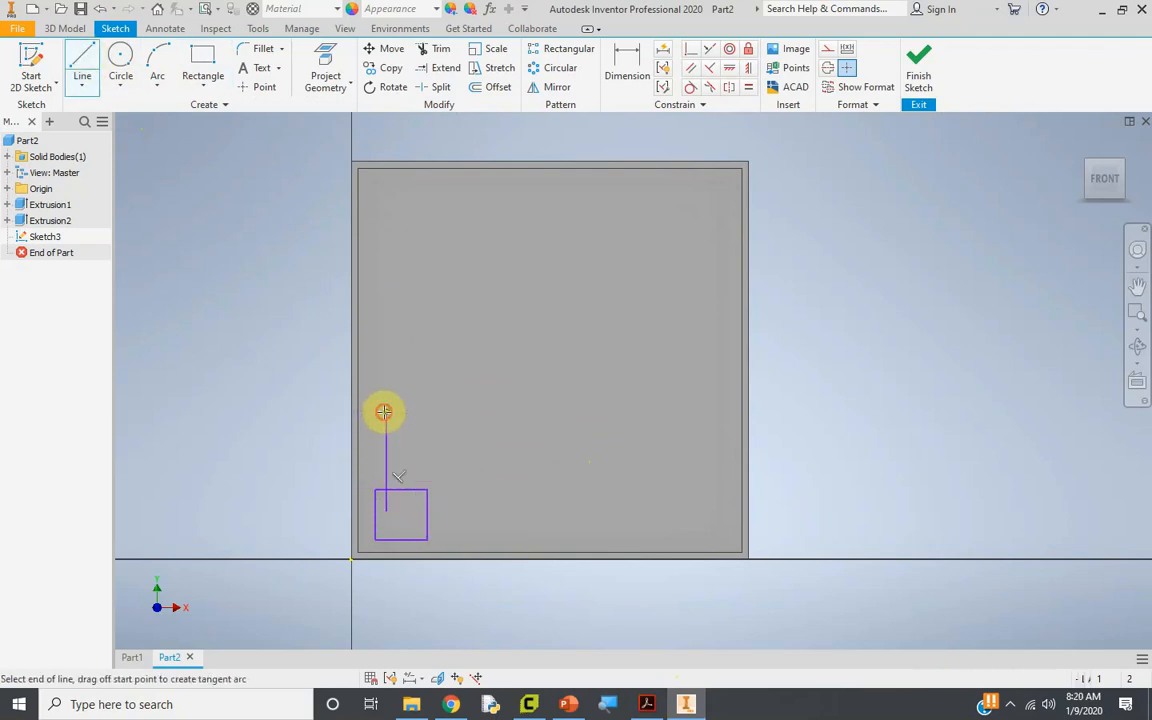
{"action": "left_click", "coordinate": [509, 412]}
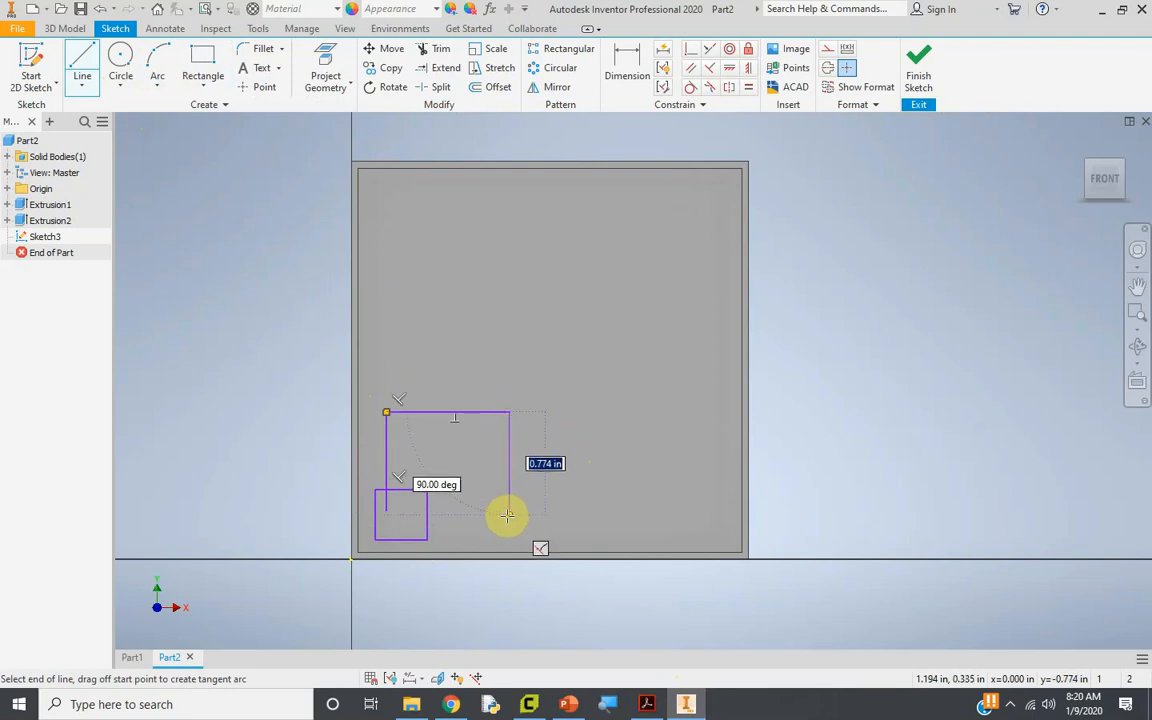
{"action": "left_click", "coordinate": [510, 528]}
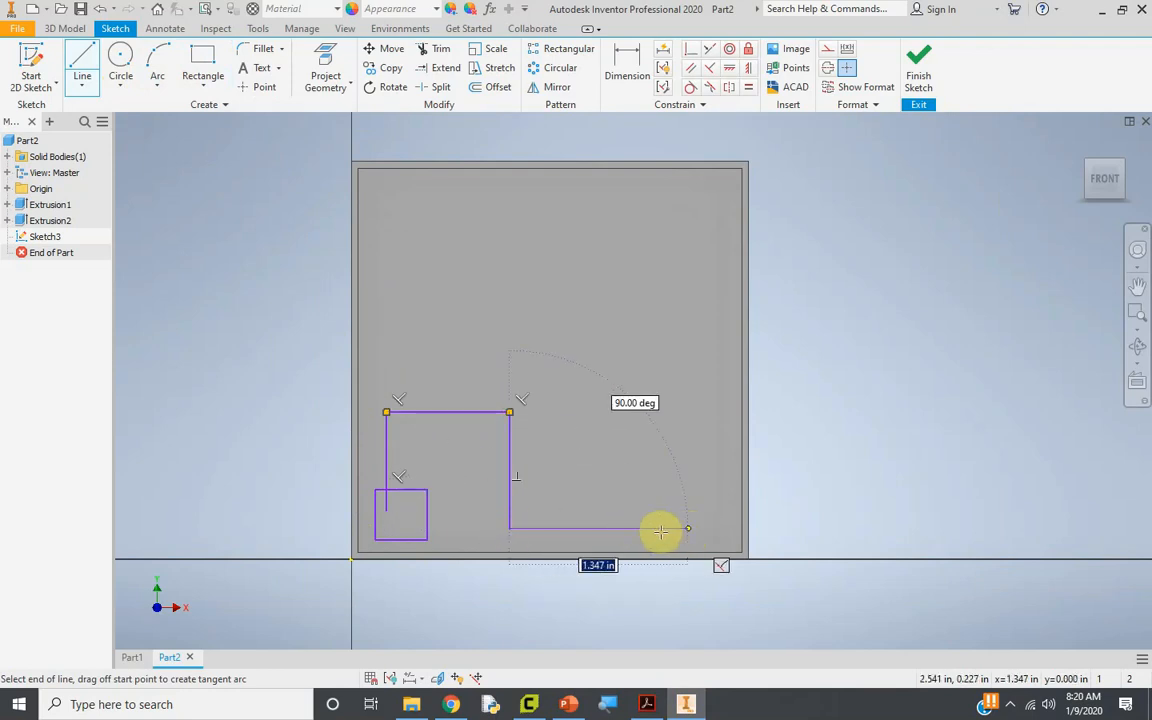
{"action": "left_click", "coordinate": [627, 528]}
{"action": "left_click", "coordinate": [627, 470]}
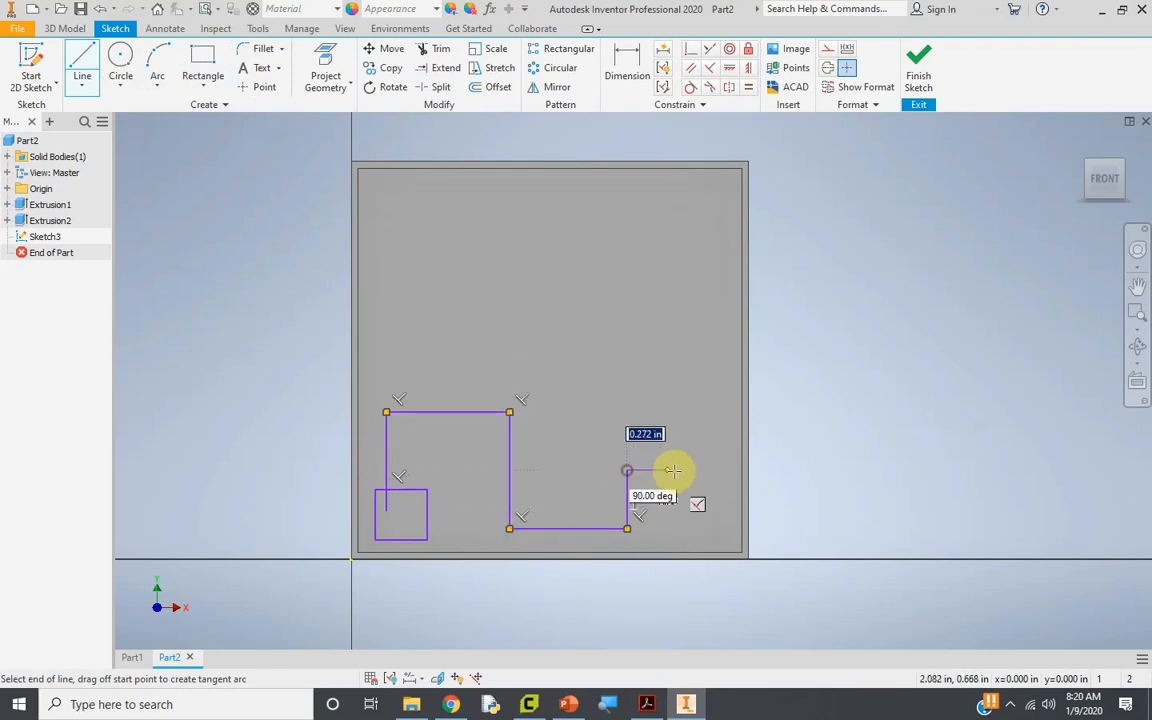
{"action": "left_click", "coordinate": [709, 470]}
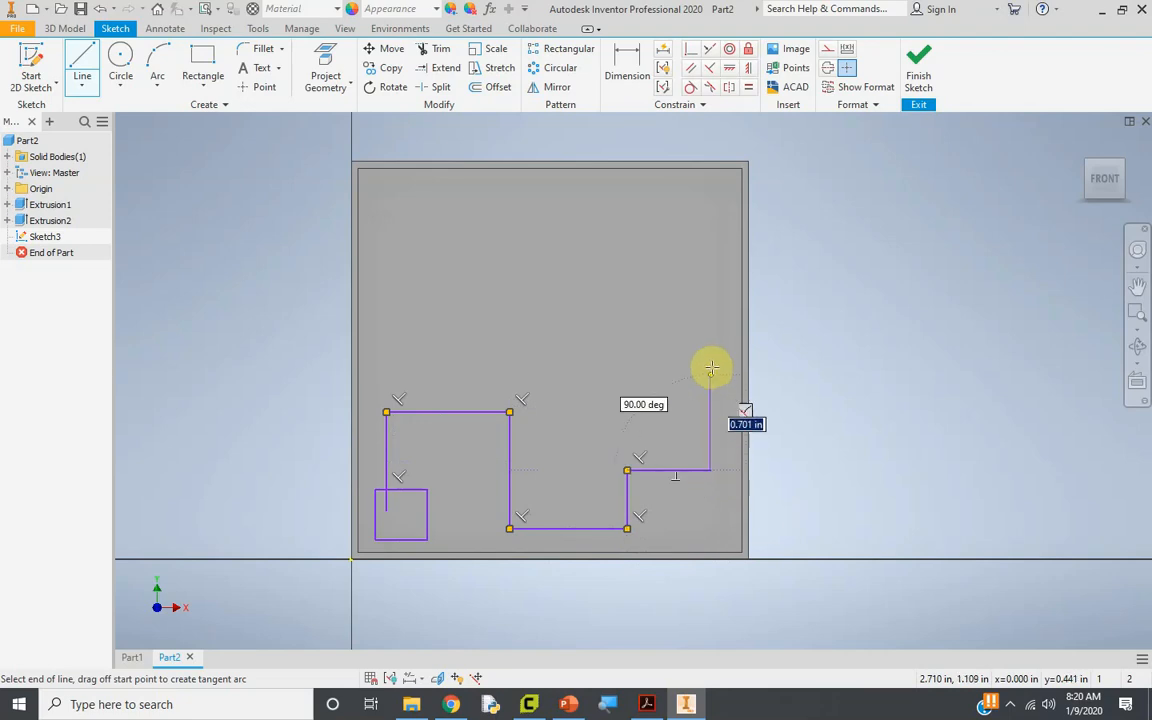
Step: Continue the maze line chain up the face's right side through a notch, up near the top-right corner, and left along the top
{"action": "left_click", "coordinate": [652, 357]}
{"action": "left_click", "coordinate": [654, 296]}
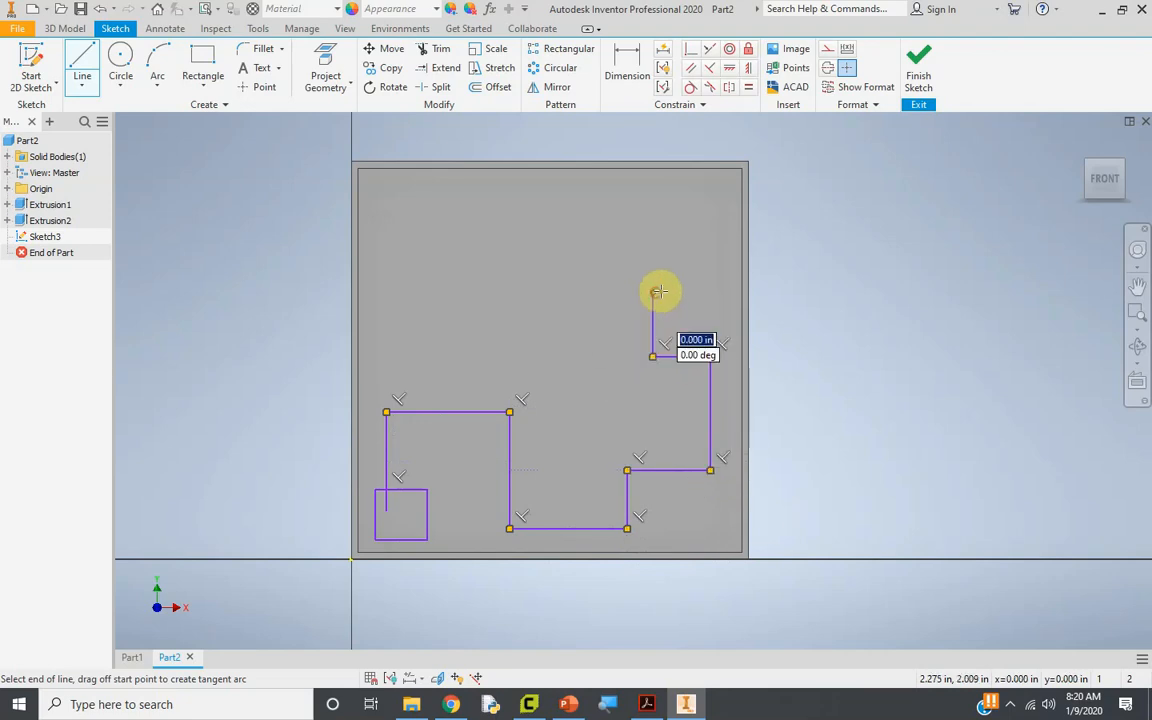
{"action": "left_click", "coordinate": [717, 293]}
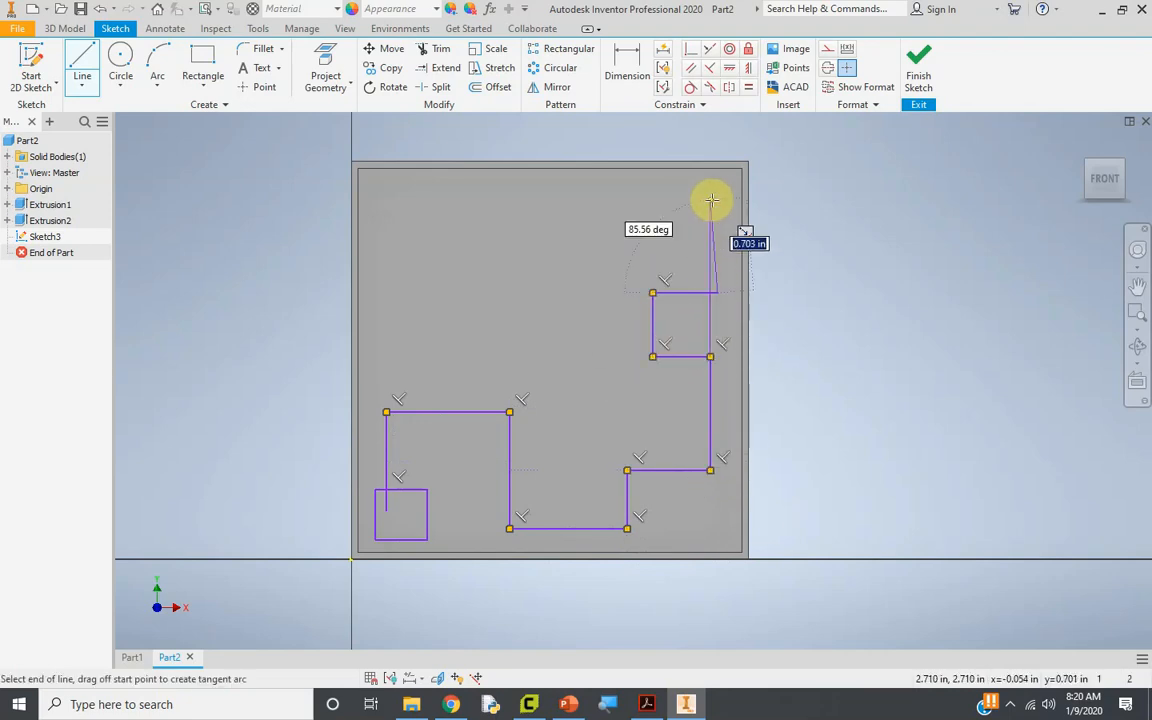
{"action": "left_click", "coordinate": [717, 205]}
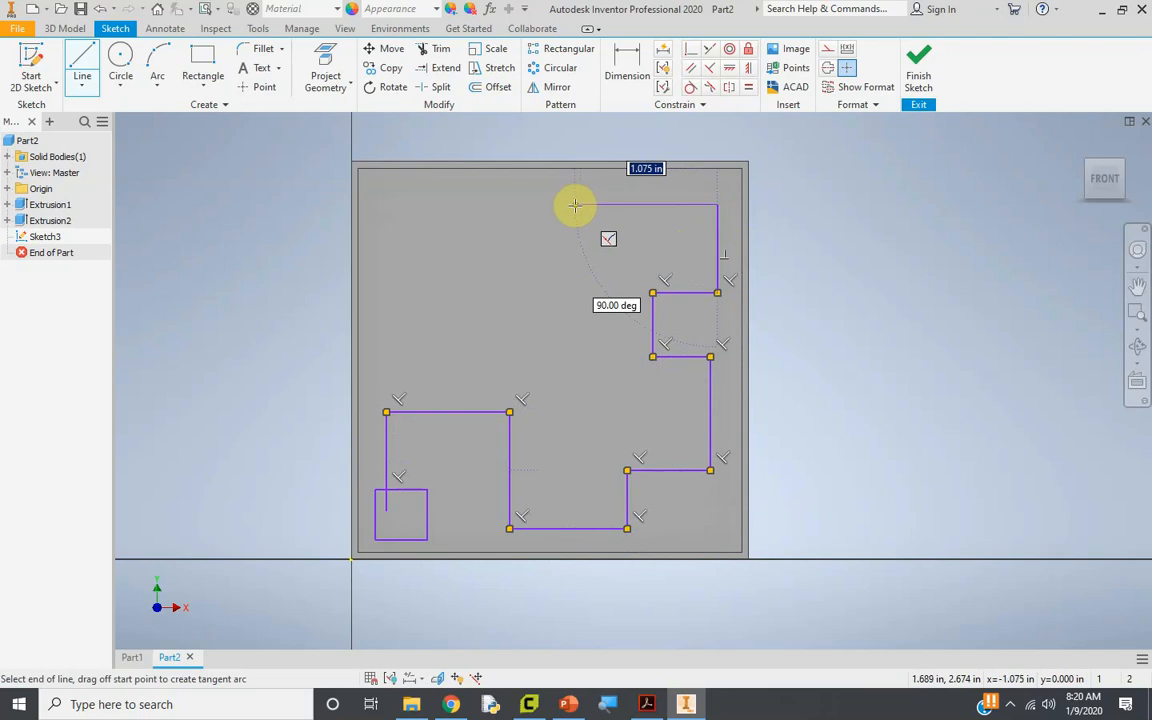
{"action": "left_click", "coordinate": [568, 205]}
Step: Extend the chain down and left in steps toward the face's left side, ending it straight up just short of the top edge
{"action": "left_click", "coordinate": [567, 297]}
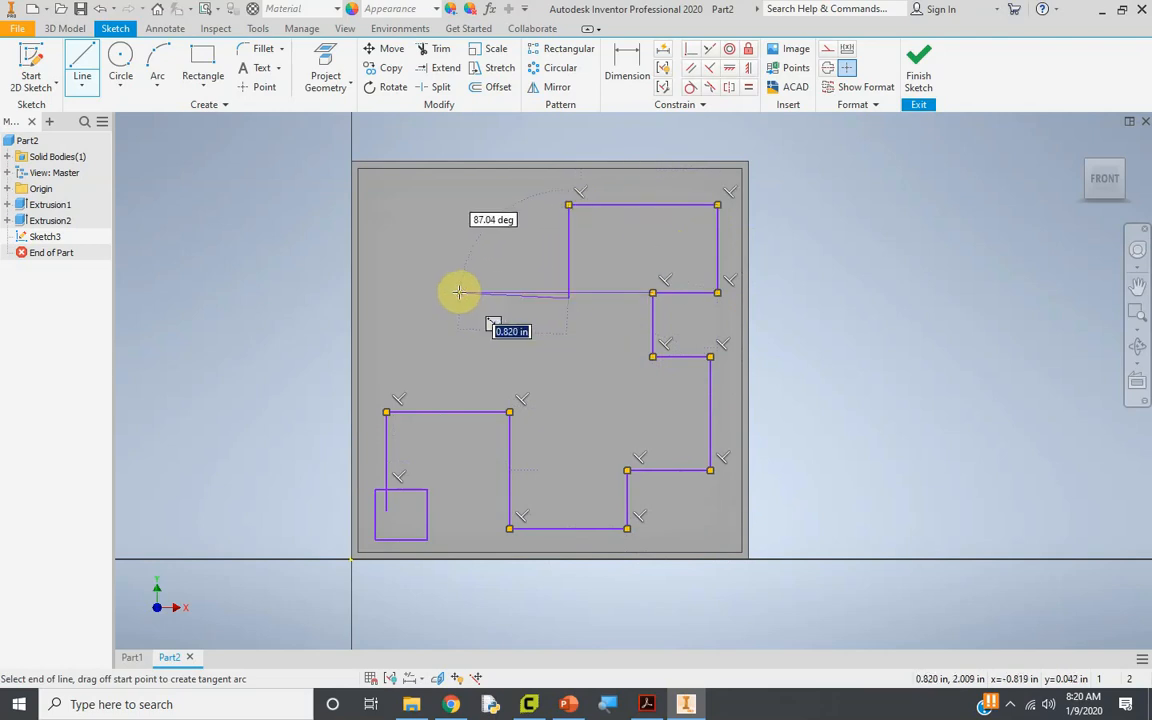
{"action": "left_click", "coordinate": [457, 298]}
{"action": "left_click", "coordinate": [457, 331]}
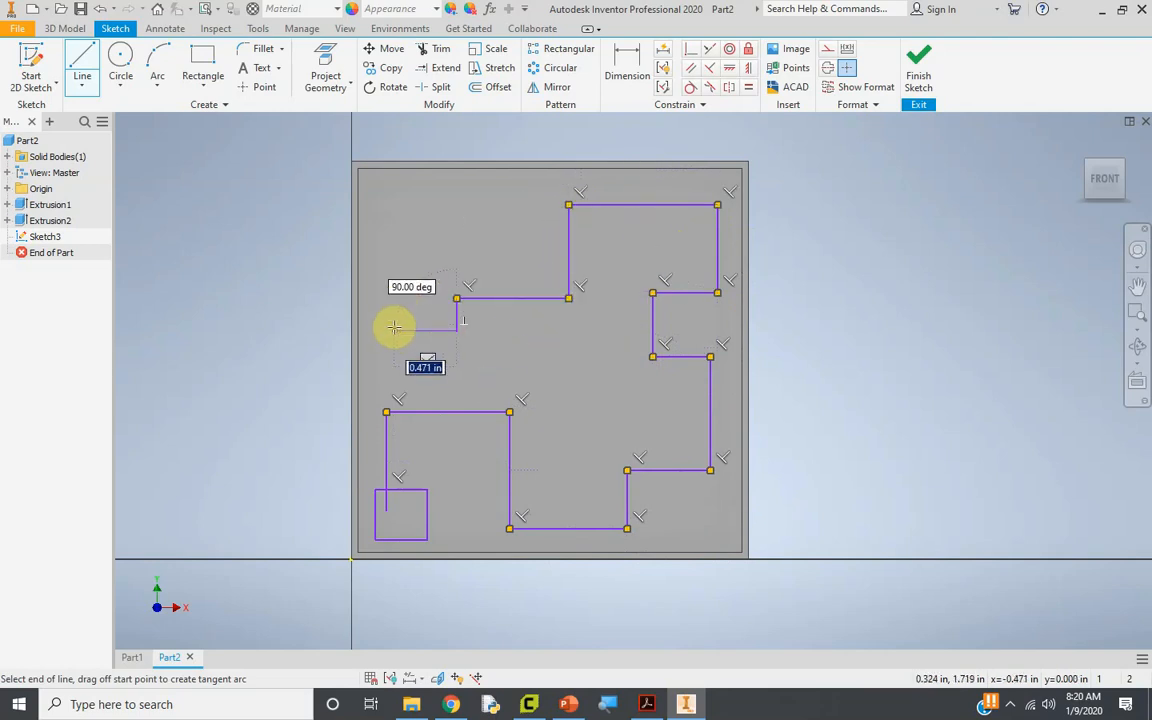
{"action": "left_click", "coordinate": [394, 331]}
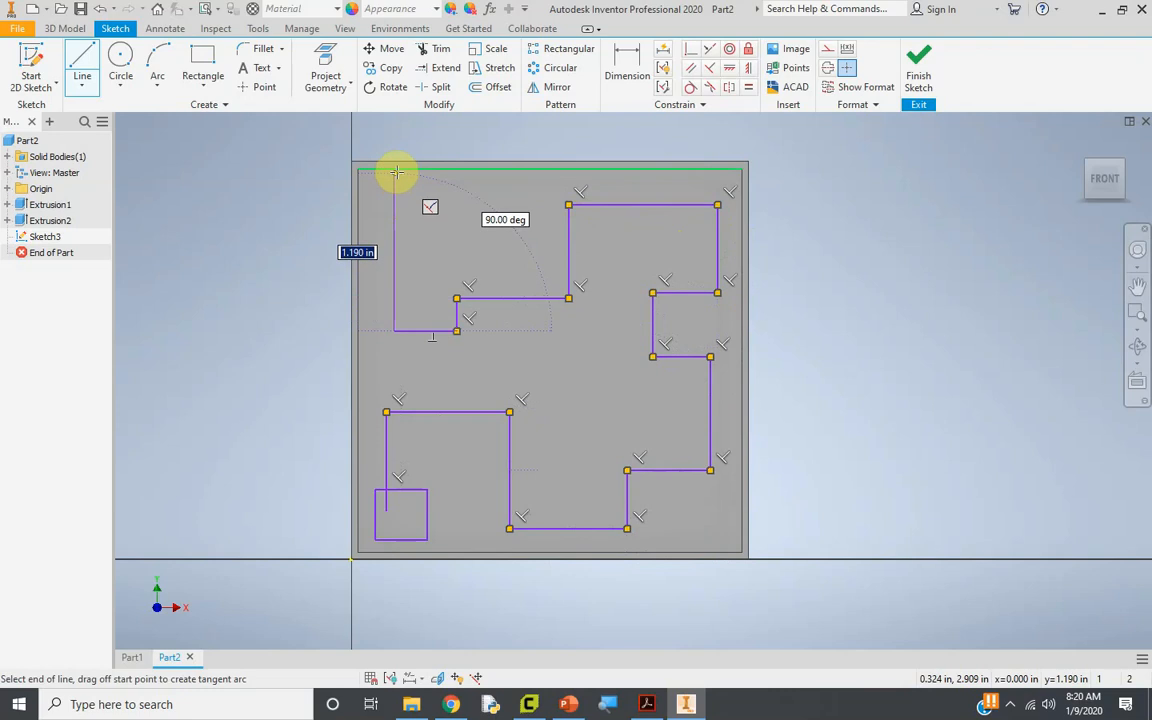
{"action": "scroll", "coordinate": [394, 174], "scroll_direction": "down", "scroll_amount": 5}
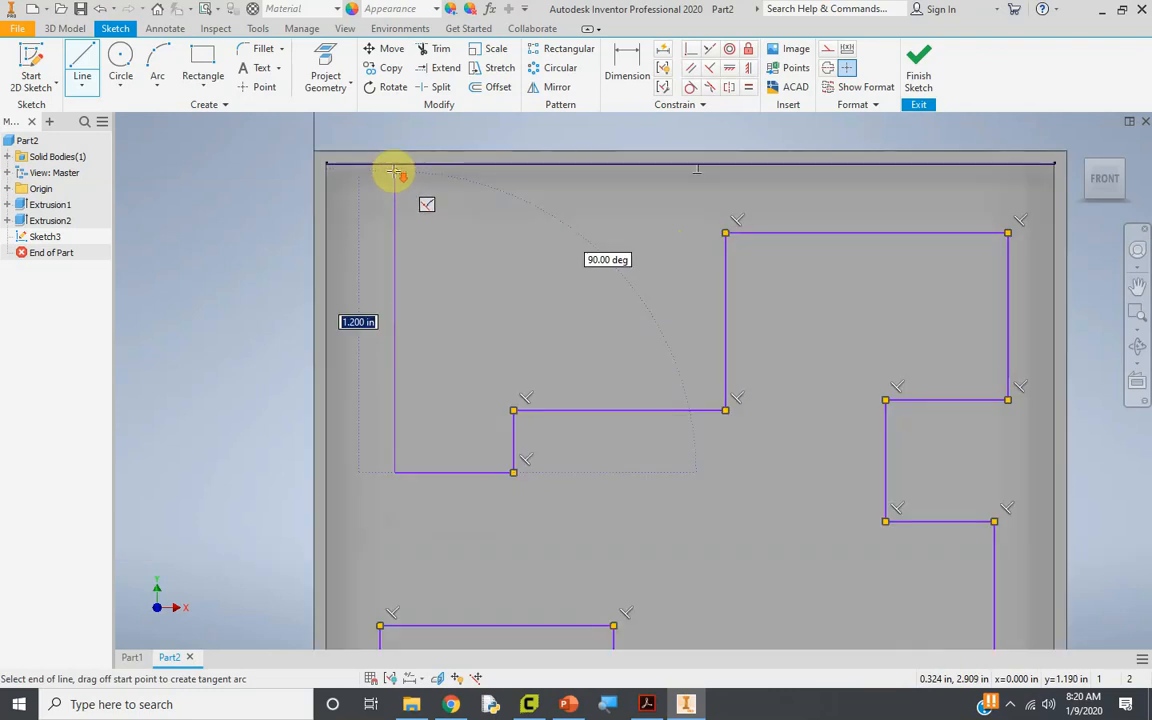
{"action": "left_click", "coordinate": [394, 173]}
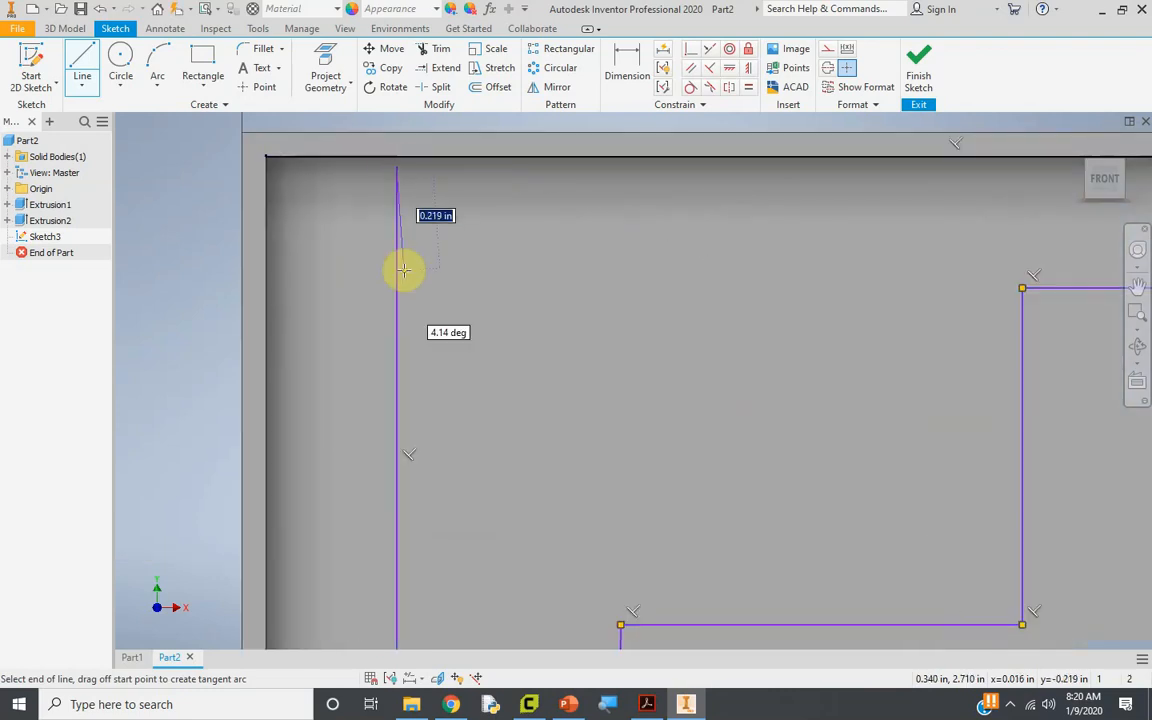
{"action": "key", "text": "Escape"}
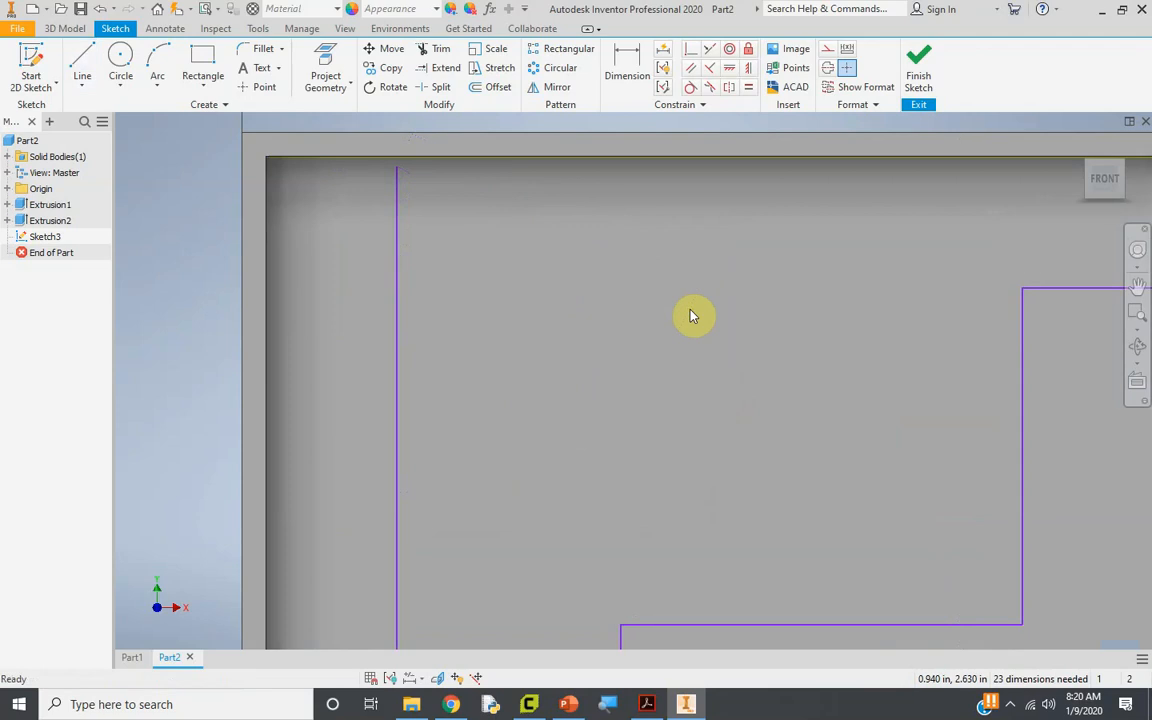
Step: Offset the whole maze line chain 0.13 in toward the lower right to form the path's second wall line
{"action": "scroll", "coordinate": [695, 315], "scroll_direction": "up", "scroll_amount": 5}
{"action": "scroll", "coordinate": [767, 410], "scroll_direction": "up", "scroll_amount": 5}
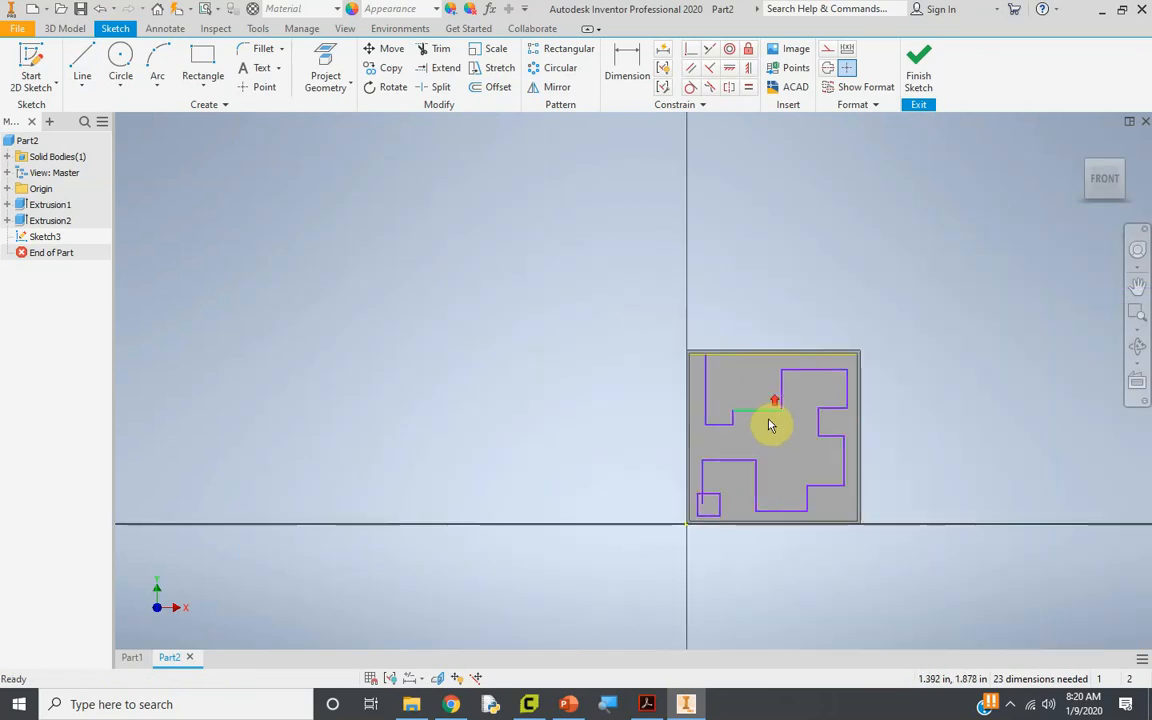
{"action": "scroll", "coordinate": [762, 480], "scroll_direction": "down", "scroll_amount": 3}
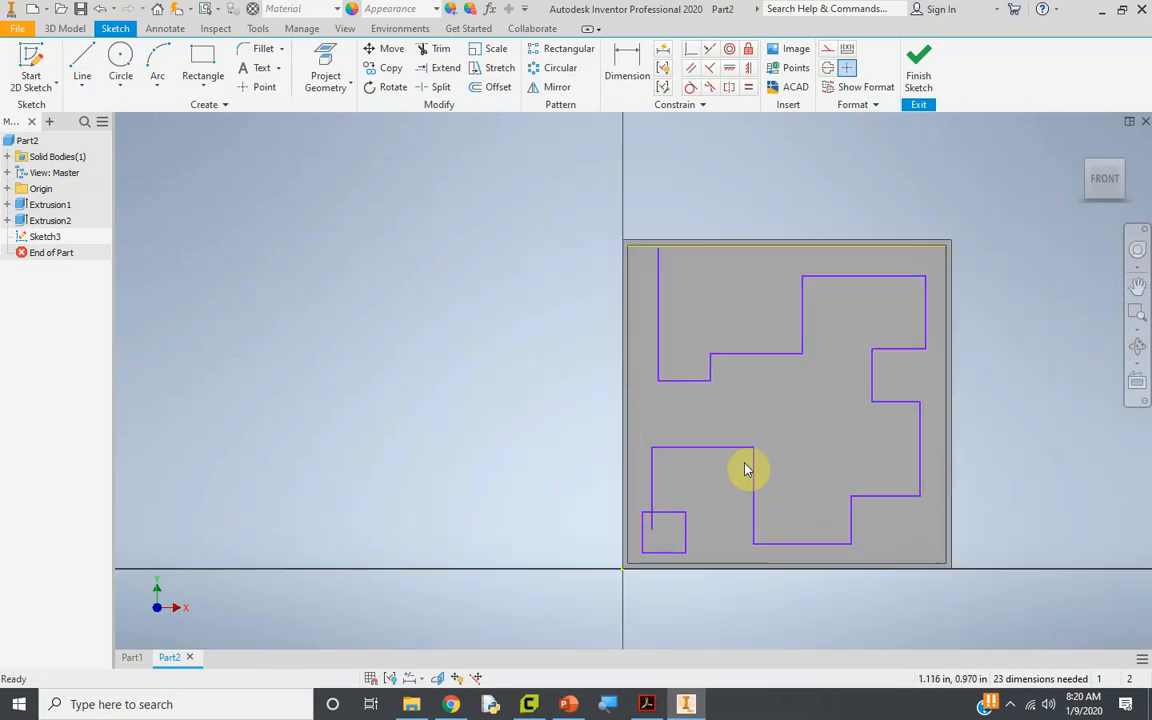
{"action": "key", "text": "o"}
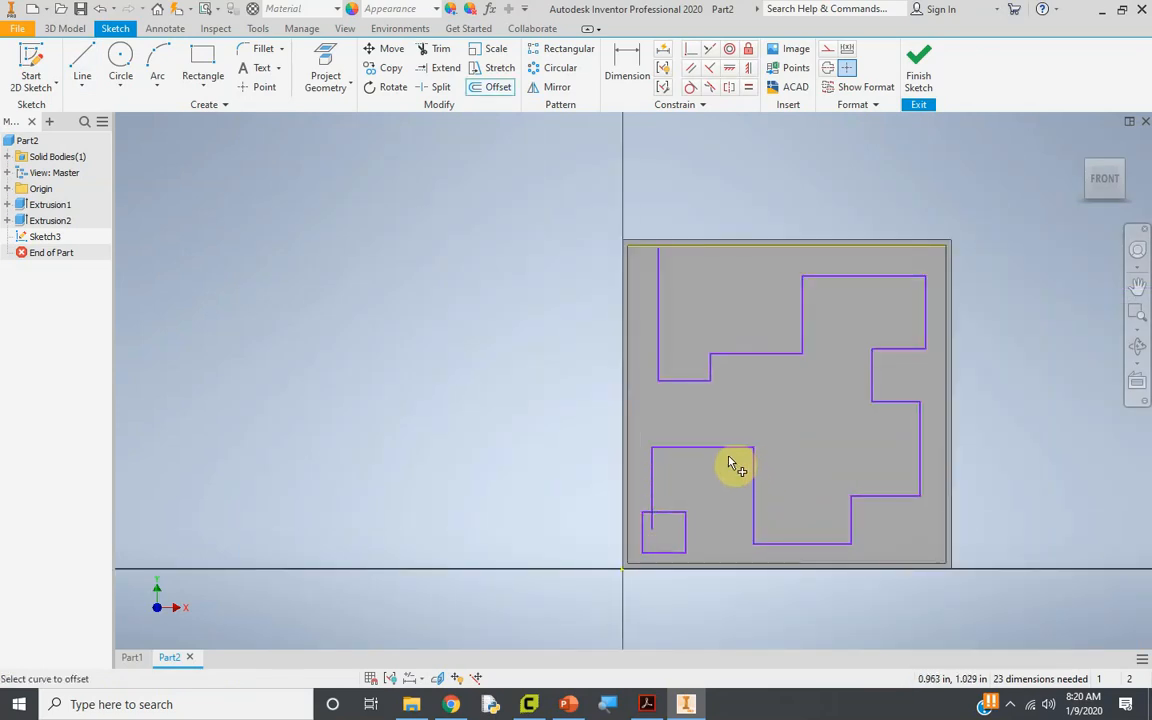
{"action": "left_click", "coordinate": [728, 459]}
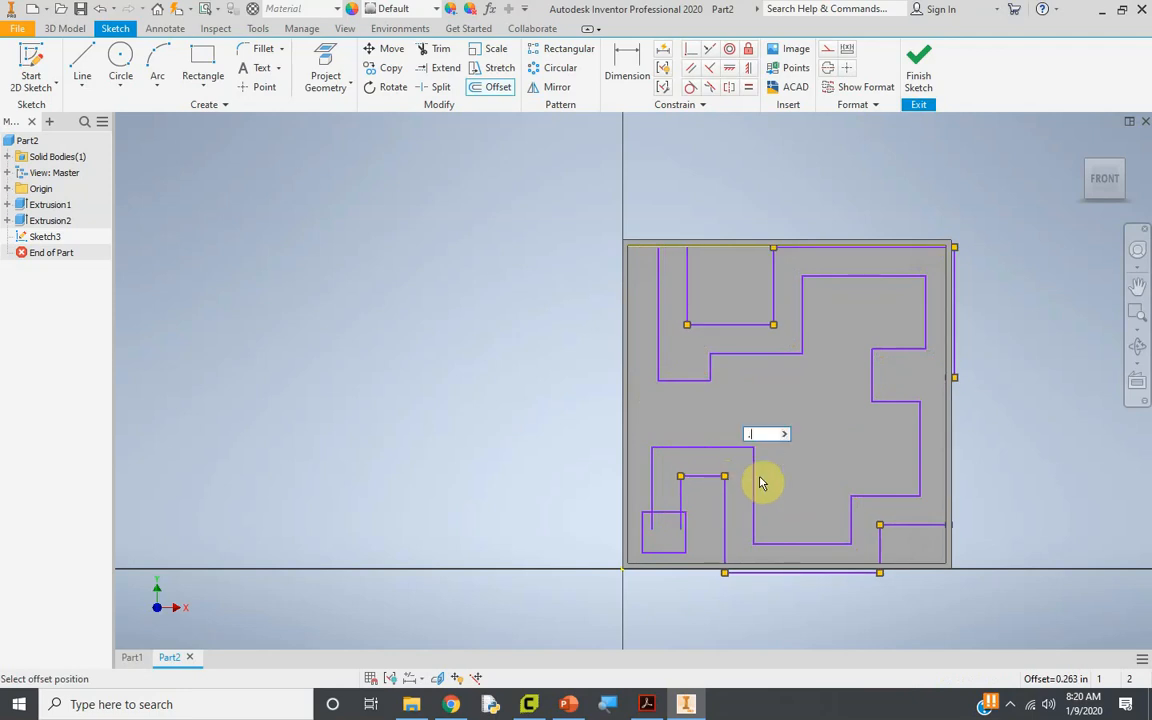
{"action": "key", "text": "Return"}
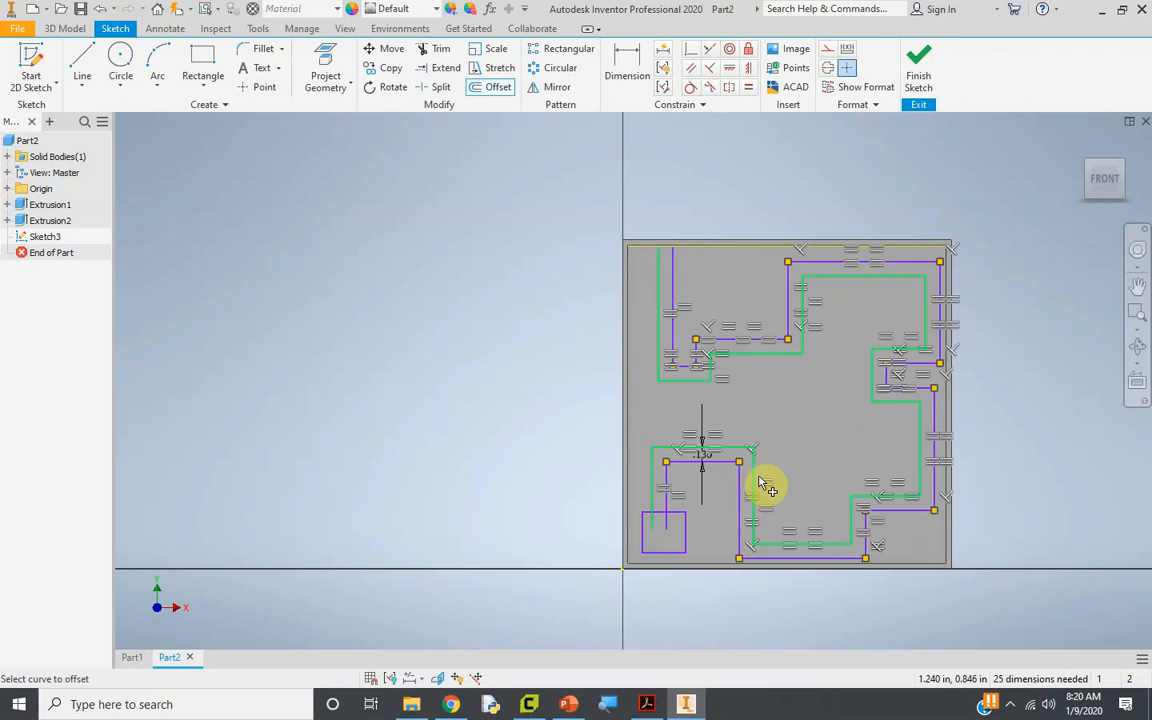
{"action": "key", "text": "Escape"}
Step: Switch to Acrobat, check the path thickness note on the ball maze drawing, and return to Inventor
{"action": "scroll", "coordinate": [820, 330], "scroll_direction": "up", "scroll_amount": 2}
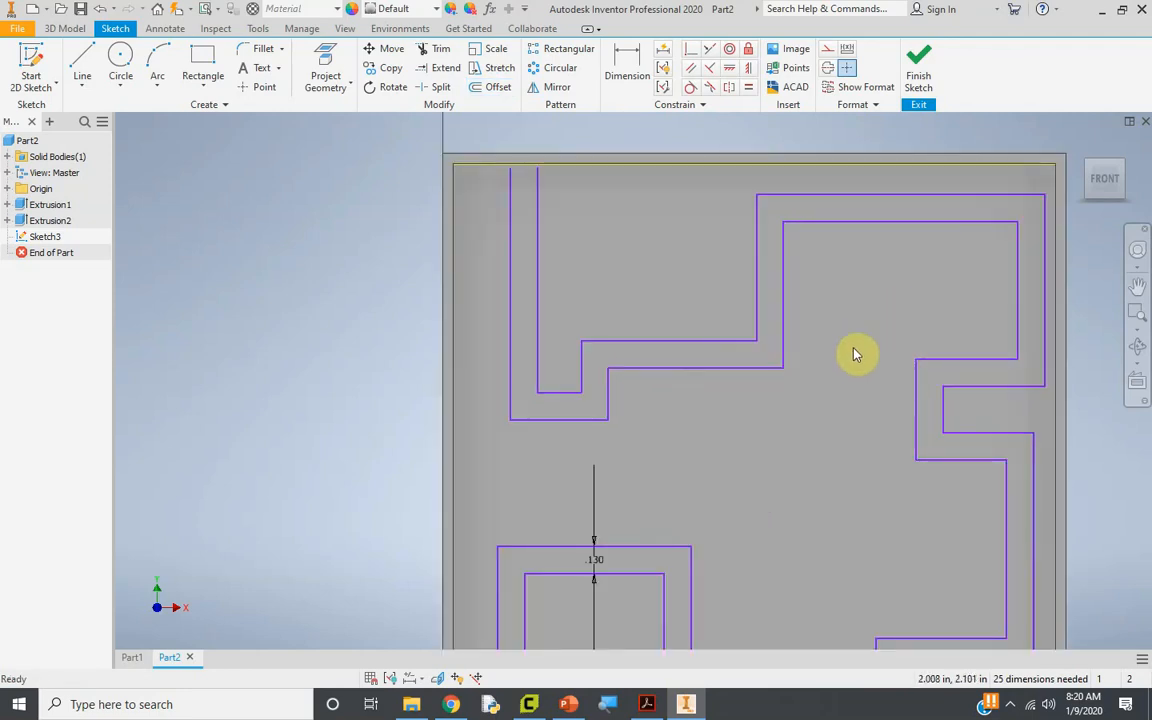
{"action": "left_click", "coordinate": [648, 704]}
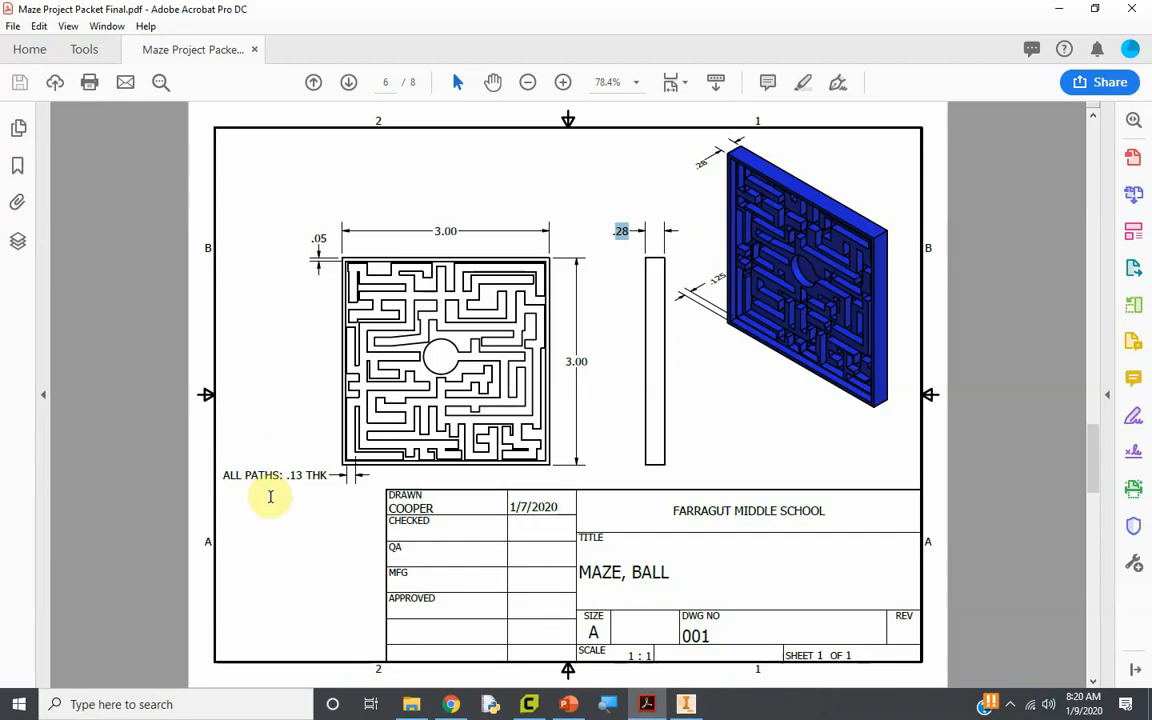
{"action": "left_click_drag", "start_coordinate": [287, 476], "coordinate": [326, 476]}
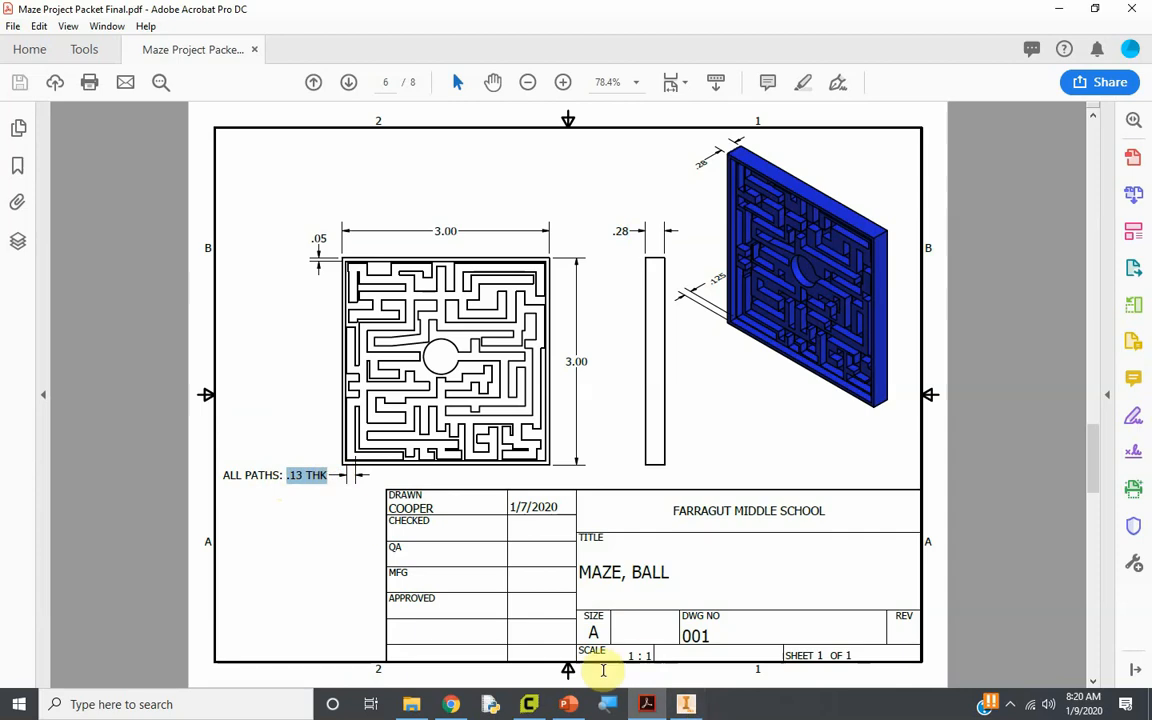
{"action": "left_click", "coordinate": [649, 708]}
Step: Draw an L-shaped branch down and right from the upper path's lower wall, and offset it 0.13 in to its inner side
{"action": "scroll", "coordinate": [640, 528], "scroll_direction": "down", "scroll_amount": 6}
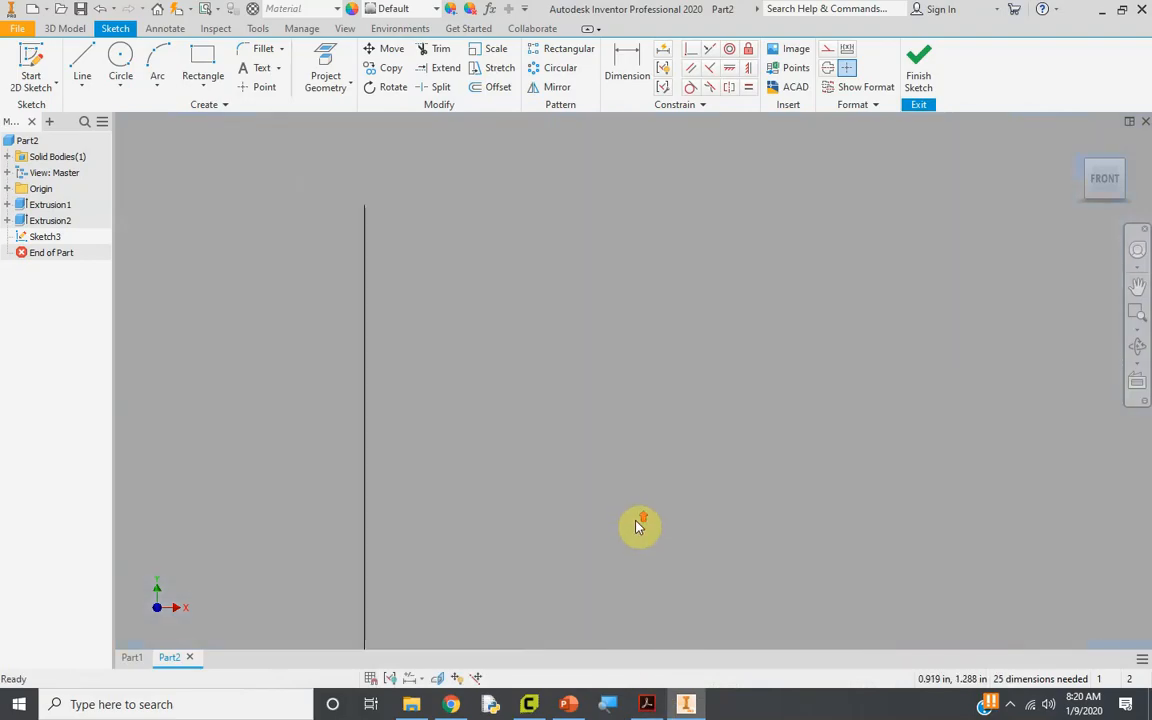
{"action": "scroll", "coordinate": [735, 564], "scroll_direction": "up", "scroll_amount": 9}
{"action": "middle_click_drag", "start_coordinate": [702, 622], "coordinate": [722, 538]}
{"action": "scroll", "coordinate": [735, 549], "scroll_direction": "down", "scroll_amount": 5}
{"action": "scroll", "coordinate": [735, 549], "scroll_direction": "up", "scroll_amount": 4}
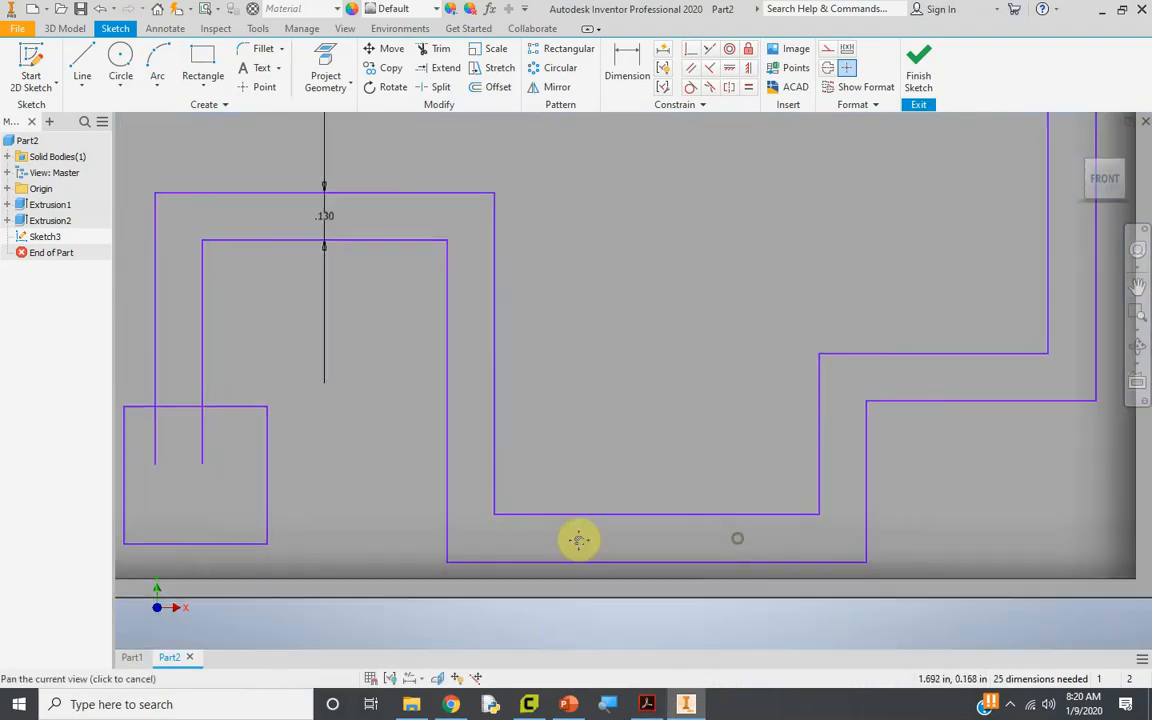
{"action": "left_click", "coordinate": [82, 62]}
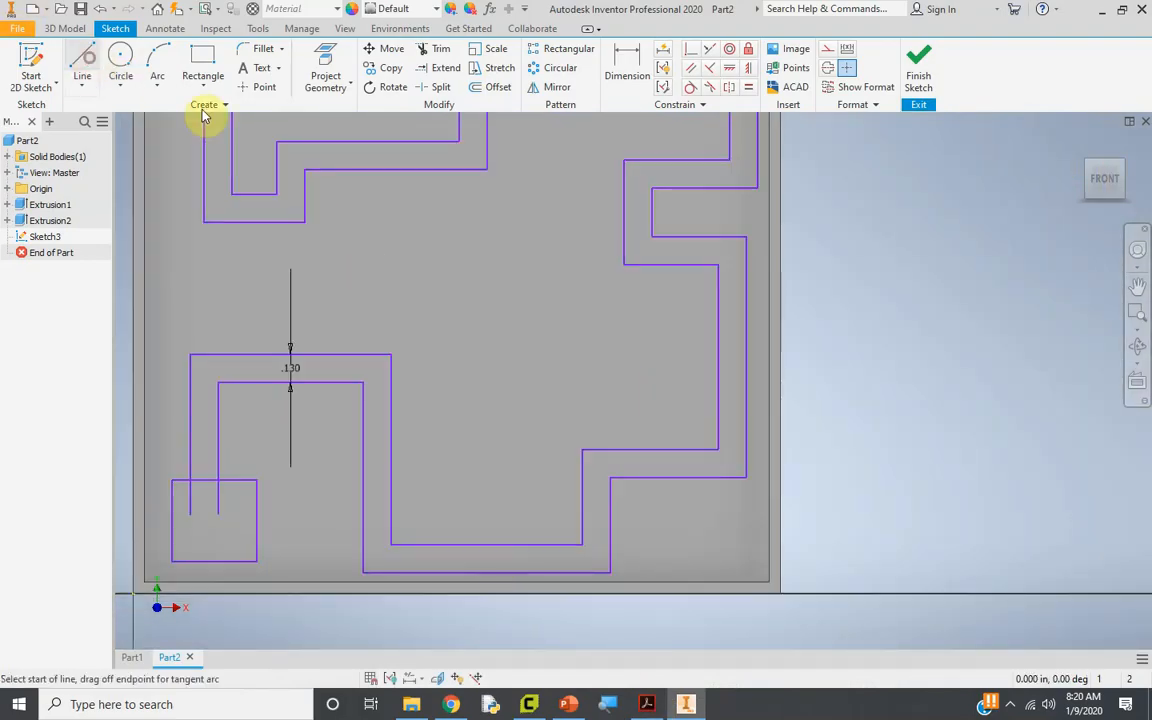
{"action": "left_click", "coordinate": [368, 170]}
{"action": "left_click", "coordinate": [368, 268]}
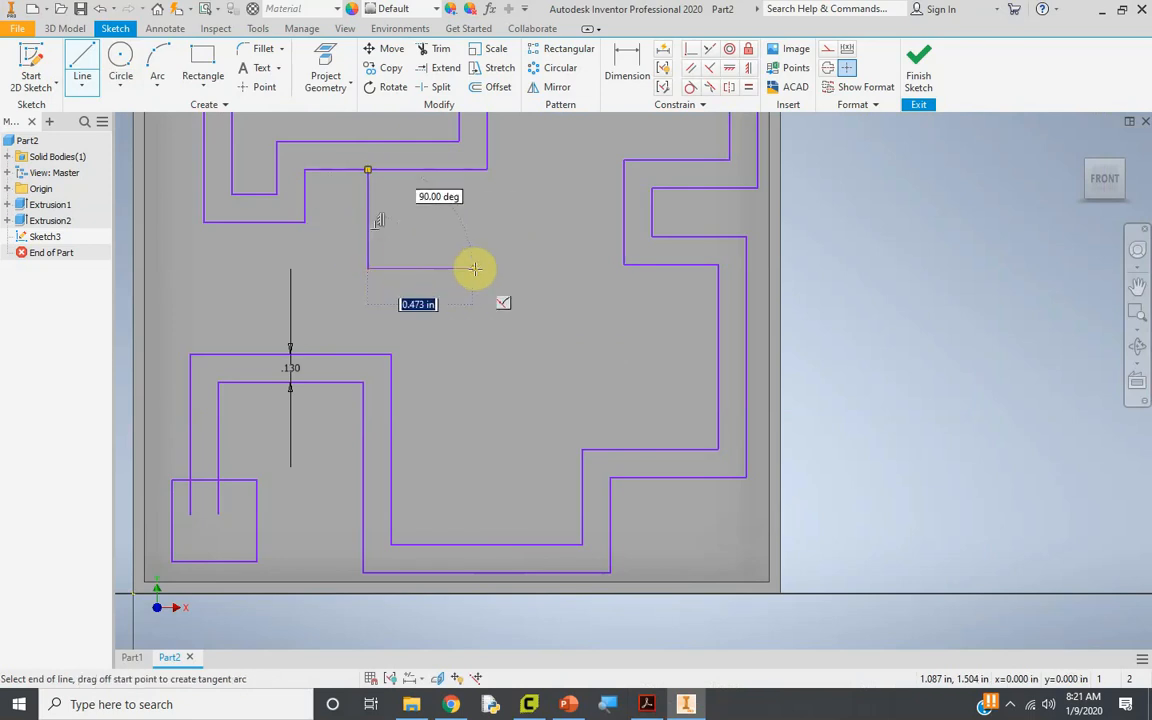
{"action": "left_click", "coordinate": [528, 268]}
{"action": "key", "text": "Escape"}
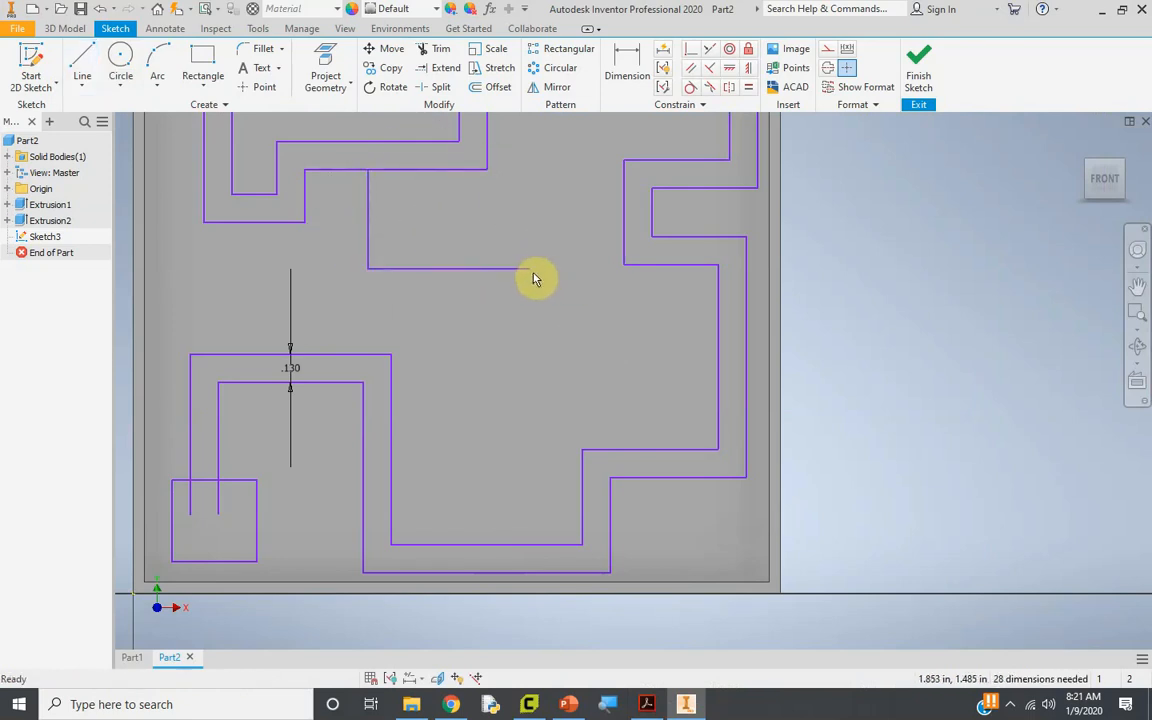
{"action": "left_click", "coordinate": [490, 268]}
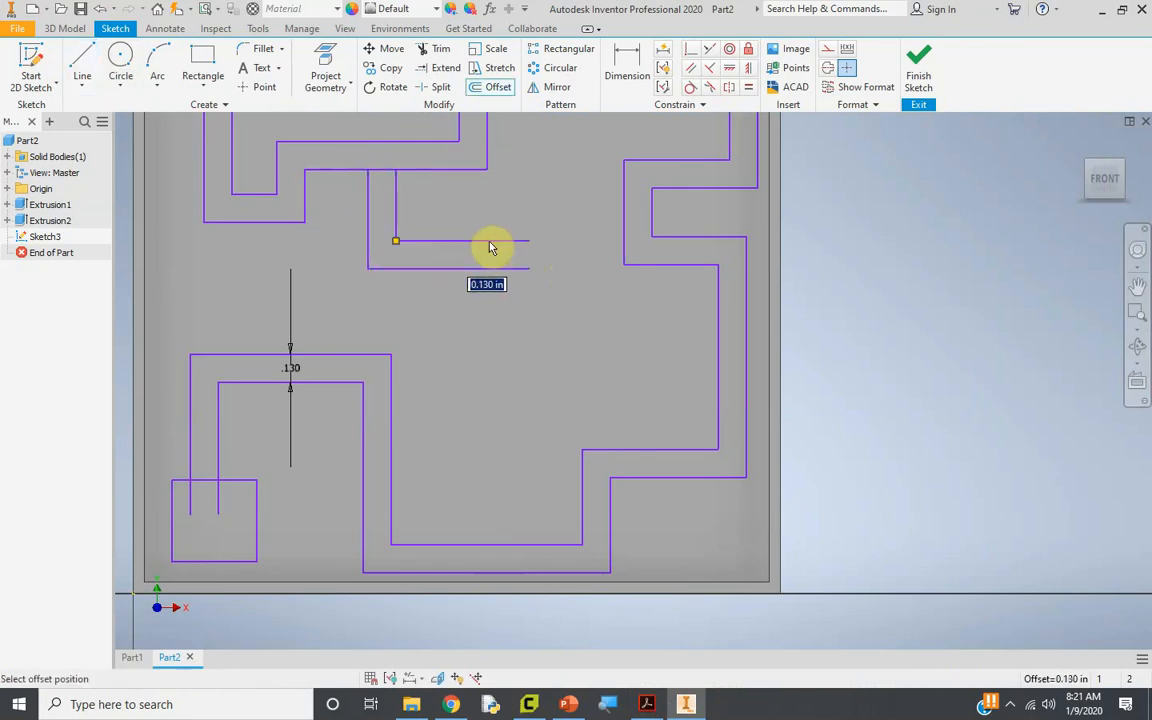
{"action": "key", "text": "Return"}
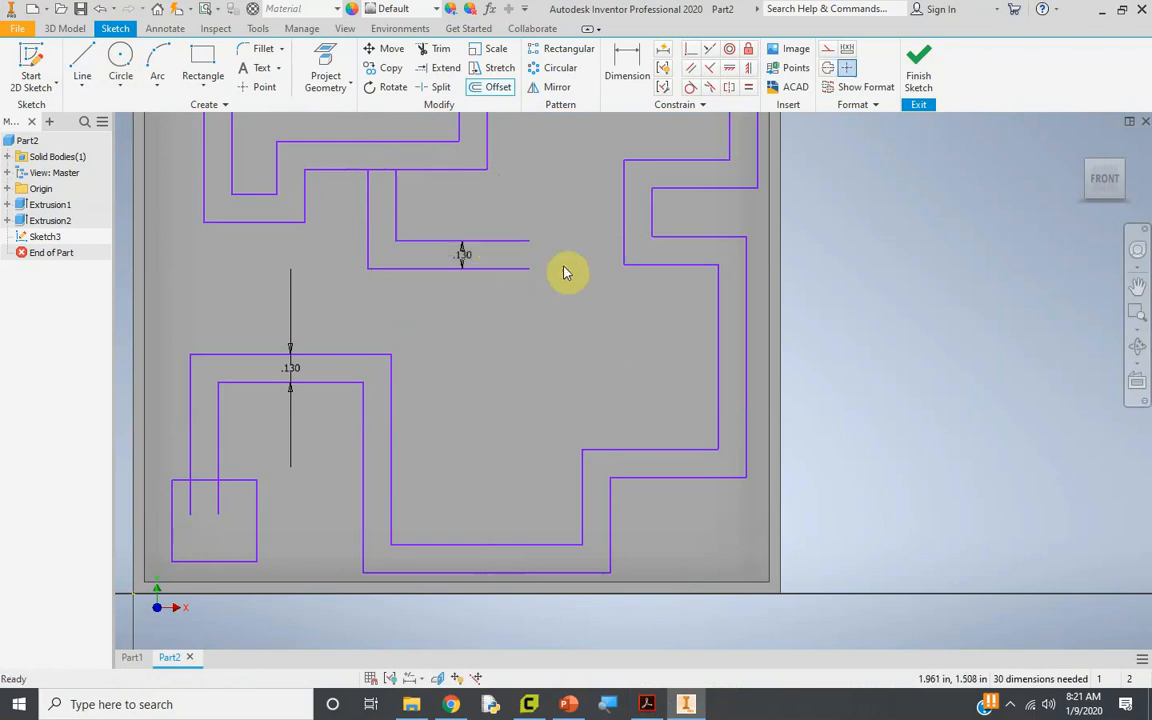
Step: Draw a hooked branch from the right-hand path's inner wall, about 0.92 in left, up, and about 0.29 in back right
{"action": "left_click", "coordinate": [82, 62]}
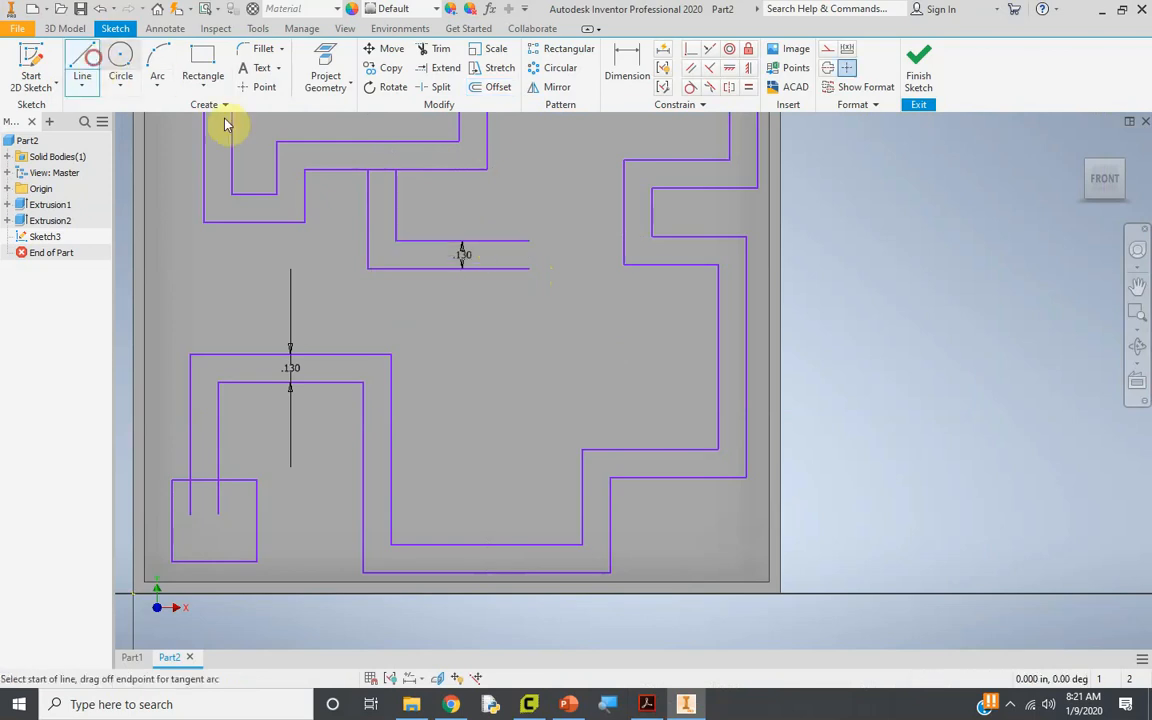
{"action": "left_click", "coordinate": [717, 369]}
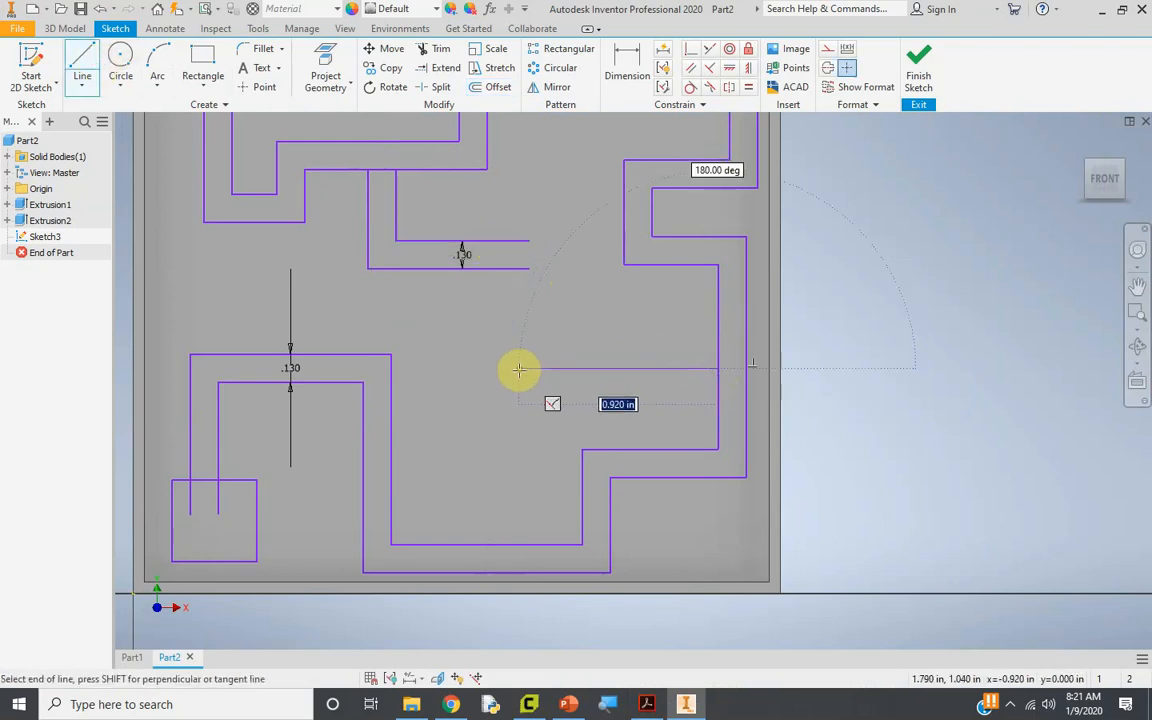
{"action": "left_click", "coordinate": [519, 369]}
{"action": "left_click", "coordinate": [519, 306]}
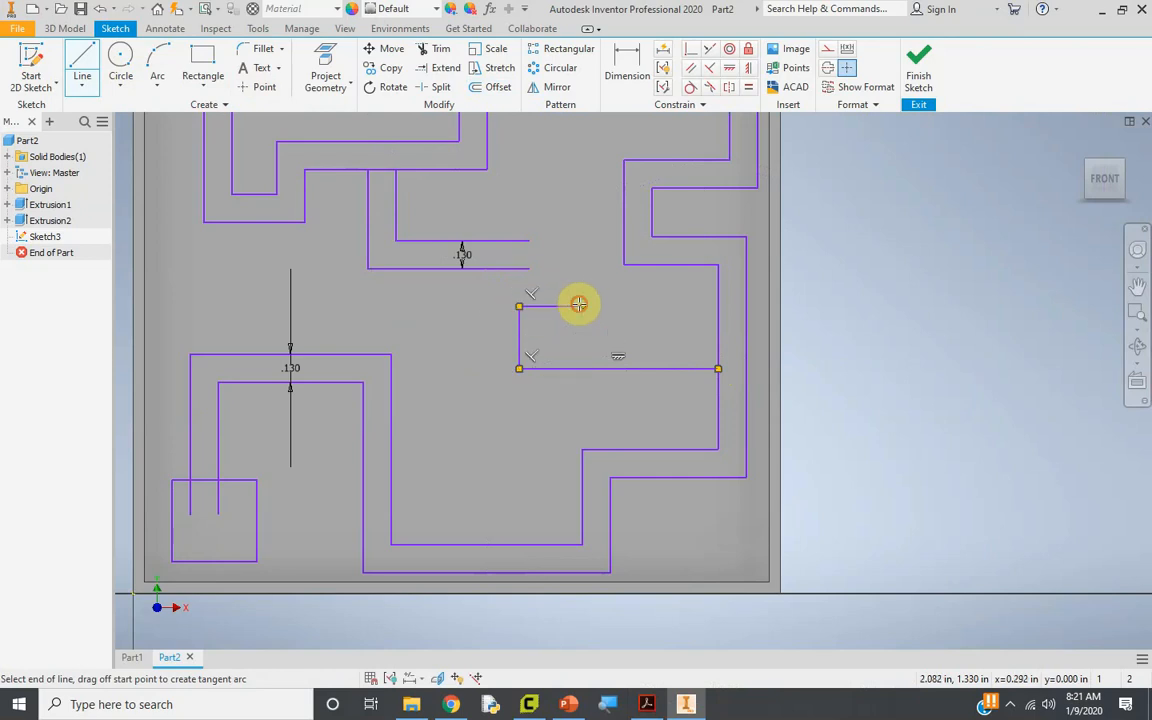
{"action": "double_click", "coordinate": [576, 306]}
Step: Offset the hooked branch 0.13 in to its inner side
{"action": "key", "text": "o"}
{"action": "left_click", "coordinate": [579, 310]}
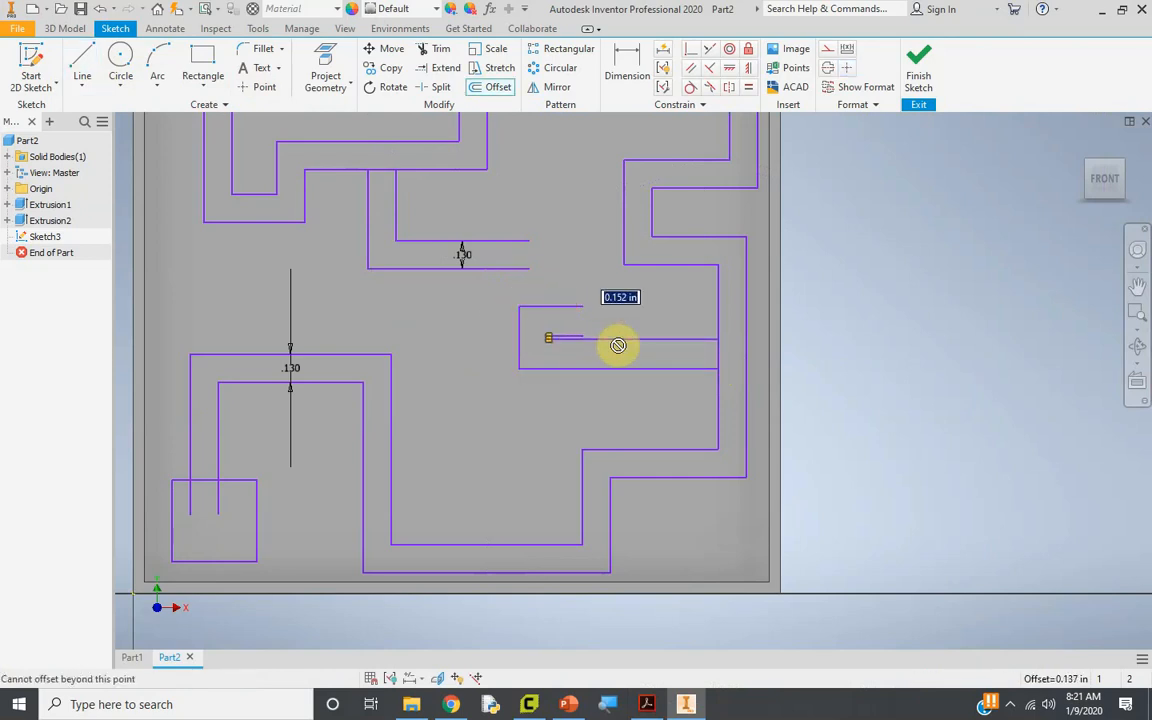
{"action": "key", "text": "Return"}
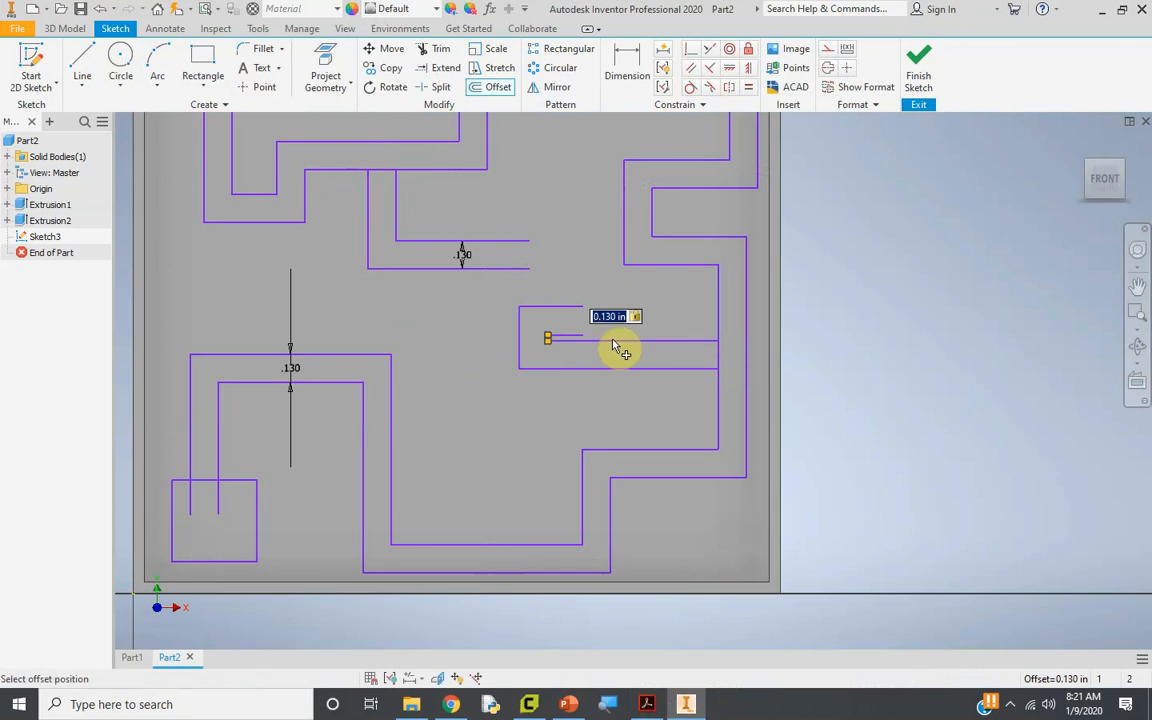
{"action": "key", "text": "Escape"}
Step: Close the open right end of the L-shaped branch with a short vertical line between its two walls
{"action": "scroll", "coordinate": [685, 322], "scroll_direction": "down", "scroll_amount": 5}
{"action": "scroll", "coordinate": [703, 351], "scroll_direction": "up", "scroll_amount": 5}
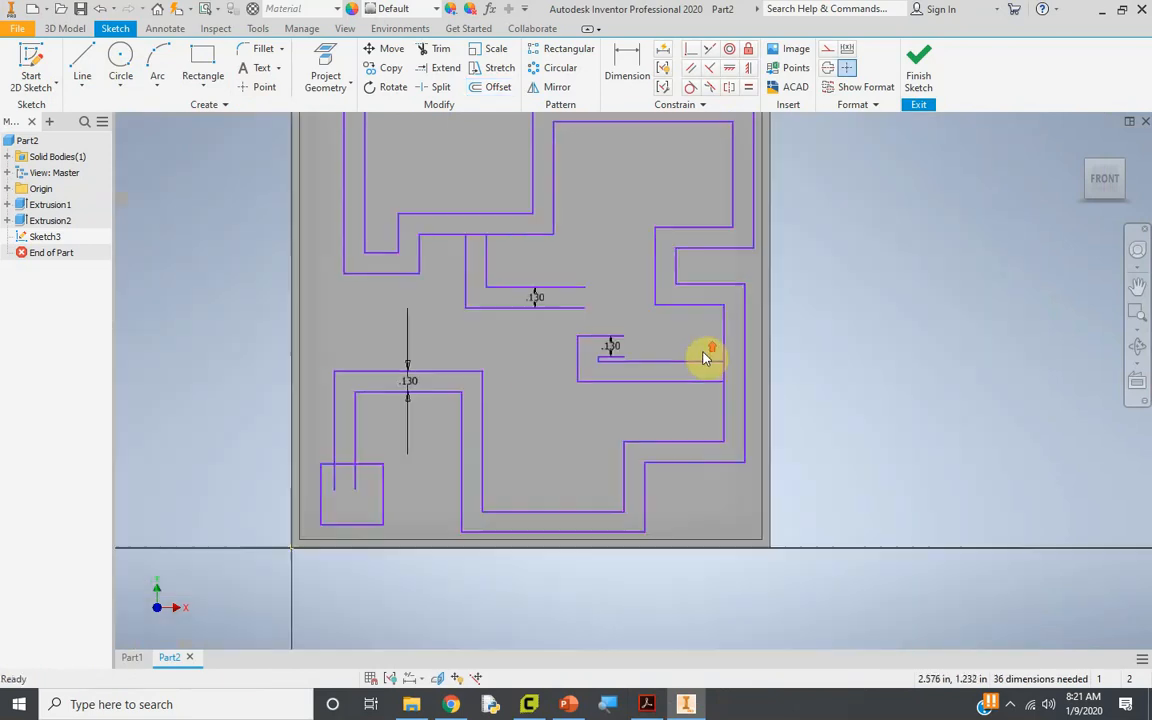
{"action": "mouse_move", "coordinate": [433, 263]}
{"action": "middle_mouse_down"}
{"action": "mouse_move", "coordinate": [477, 297]}
{"action": "mouse_move", "coordinate": [406, 303]}
{"action": "middle_mouse_up"}
{"action": "scroll", "coordinate": [592, 389], "scroll_direction": "down", "scroll_amount": 2}
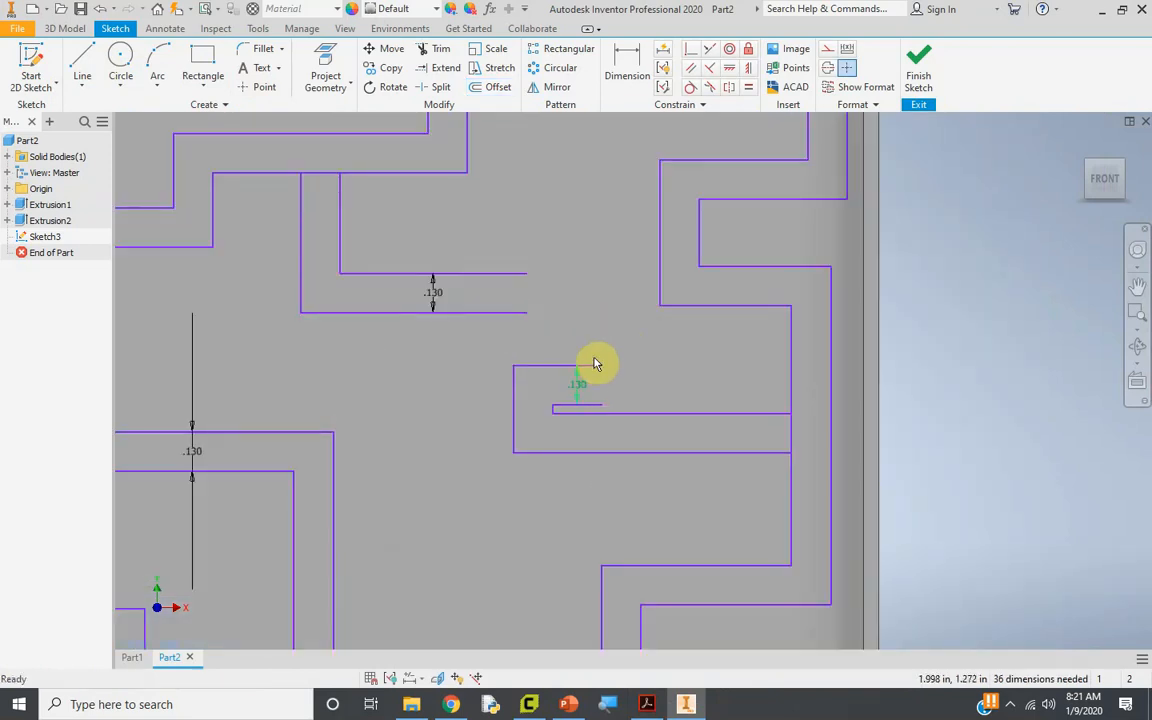
{"action": "left_click", "coordinate": [84, 58]}
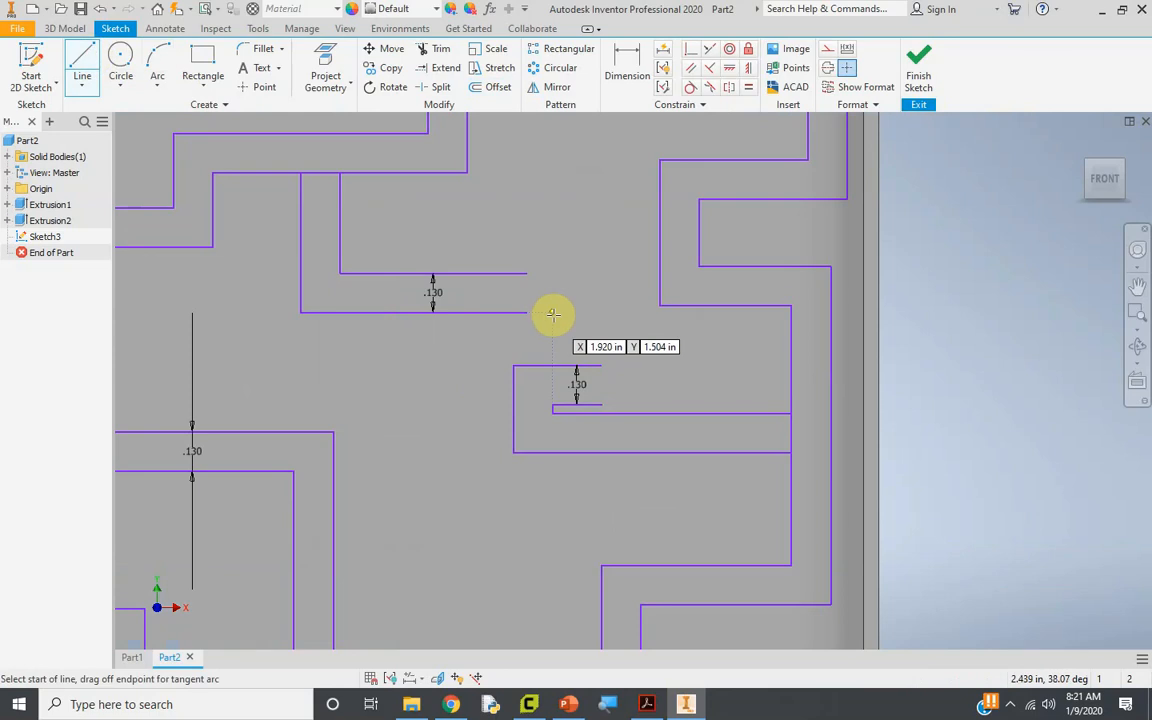
{"action": "scroll", "coordinate": [528, 273], "scroll_direction": "down", "scroll_amount": 2}
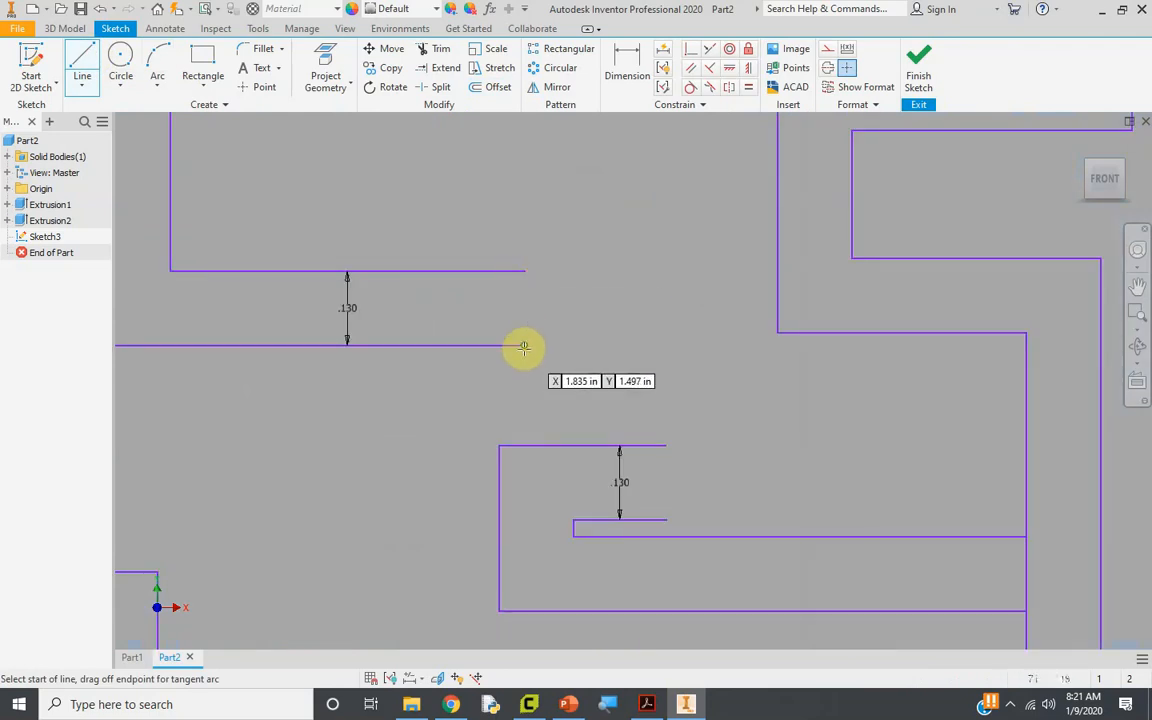
{"action": "left_click", "coordinate": [525, 271]}
{"action": "double_click", "coordinate": [525, 345]}
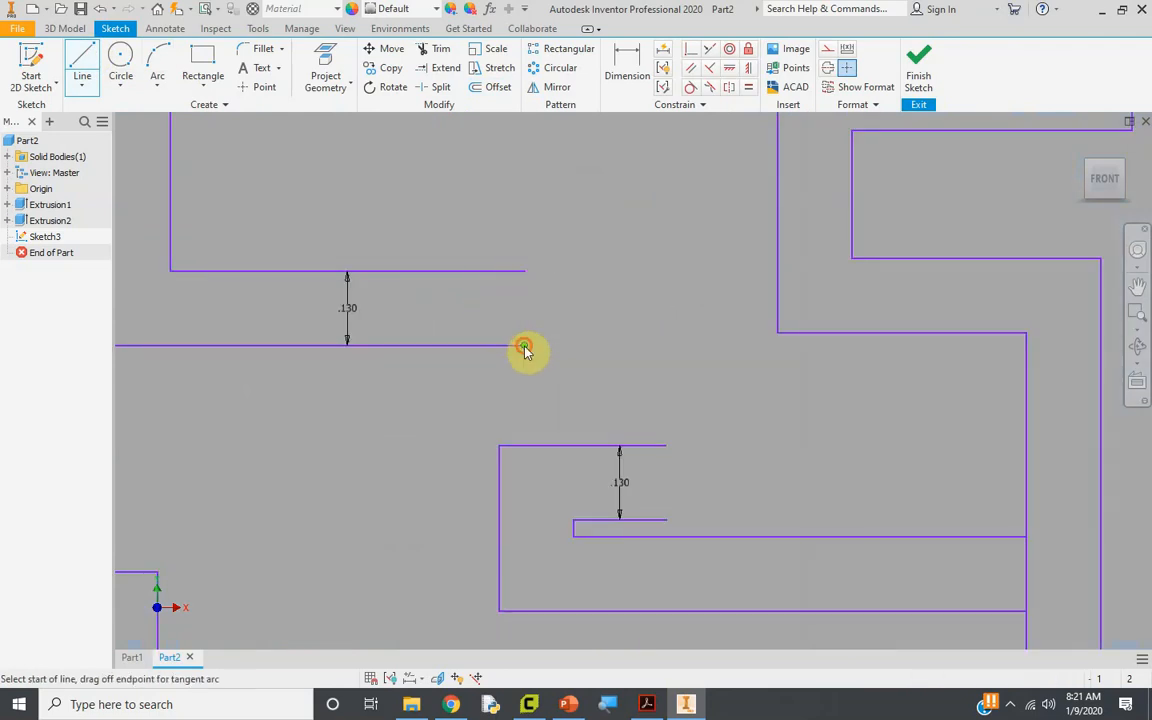
{"action": "key", "text": "Escape"}
Step: Close the open end of the hooked branch with a short line joining its outer and inner walls
{"action": "left_click", "coordinate": [666, 445]}
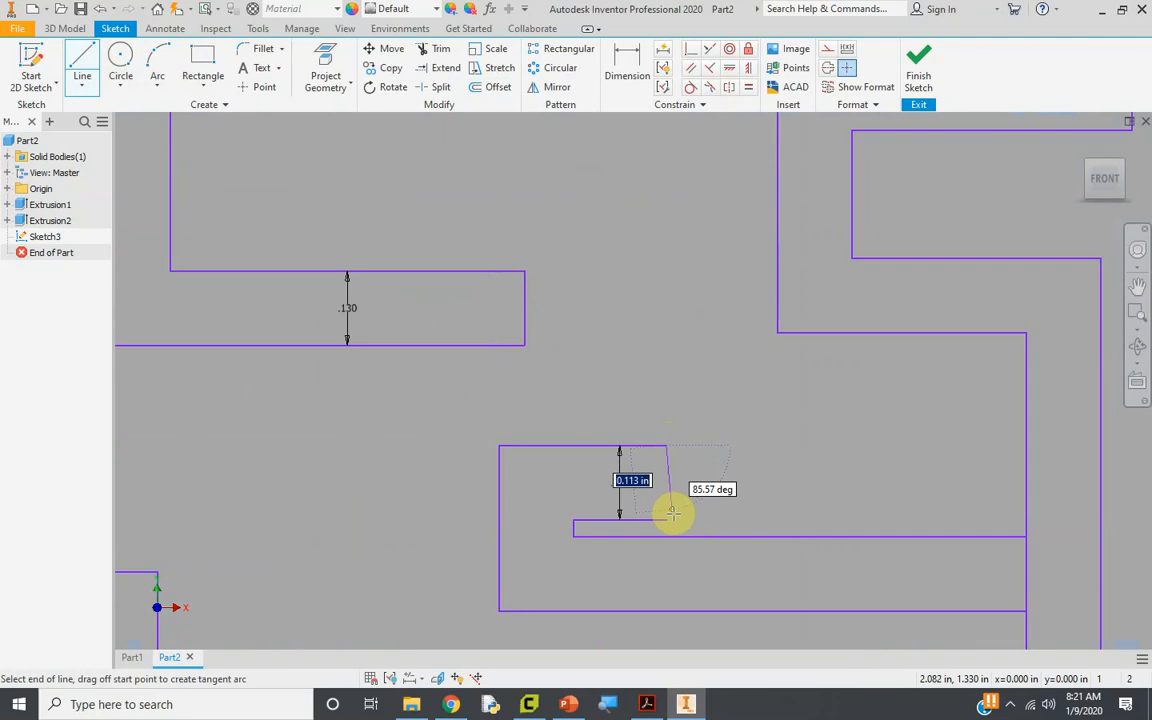
{"action": "left_click", "coordinate": [667, 519]}
{"action": "scroll", "coordinate": [672, 481], "scroll_direction": "up", "scroll_amount": 5}
{"action": "key", "text": "Escape"}
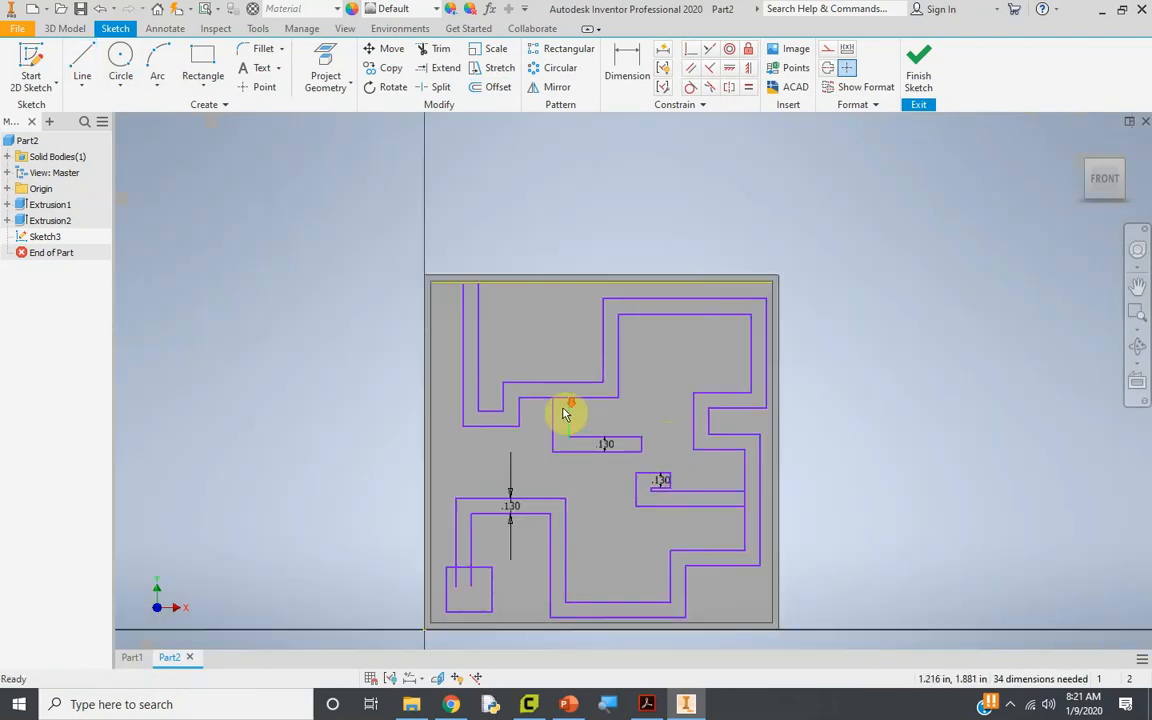
Step: Close the upper end of the maze path near the base's upper-left corner with a short horizontal line
{"action": "scroll", "coordinate": [562, 409], "scroll_direction": "down", "scroll_amount": 2}
{"action": "scroll", "coordinate": [427, 248], "scroll_direction": "down", "scroll_amount": 4}
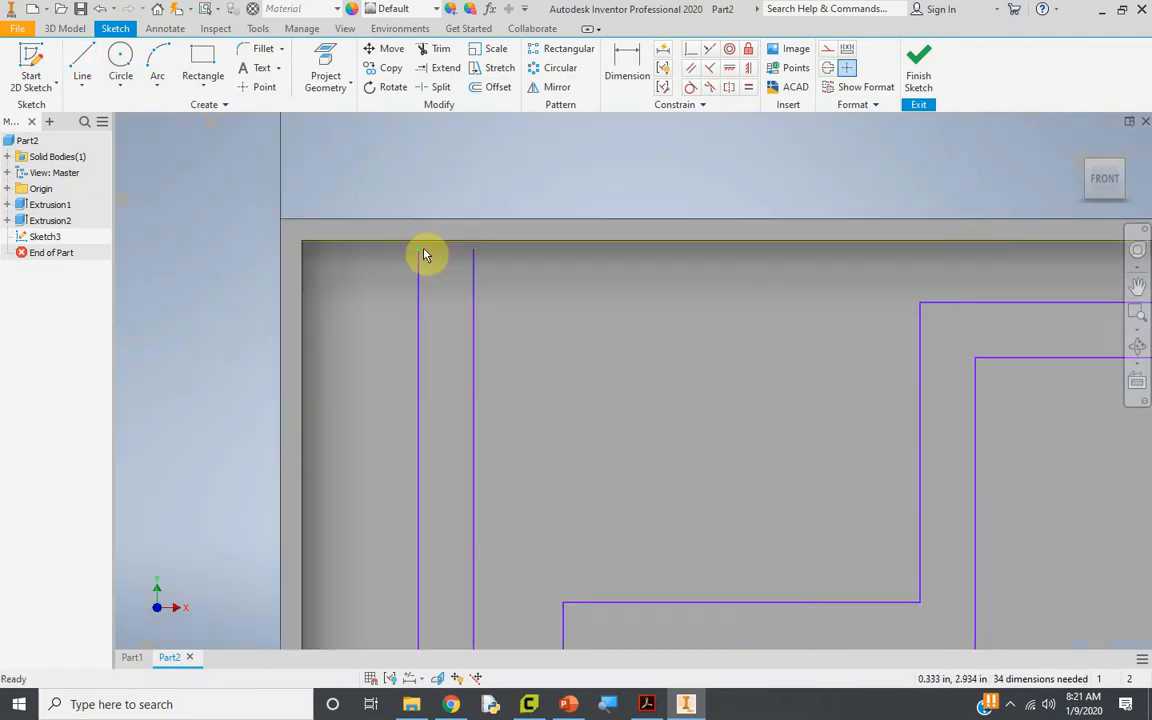
{"action": "key", "text": "l"}
{"action": "left_click", "coordinate": [418, 249]}
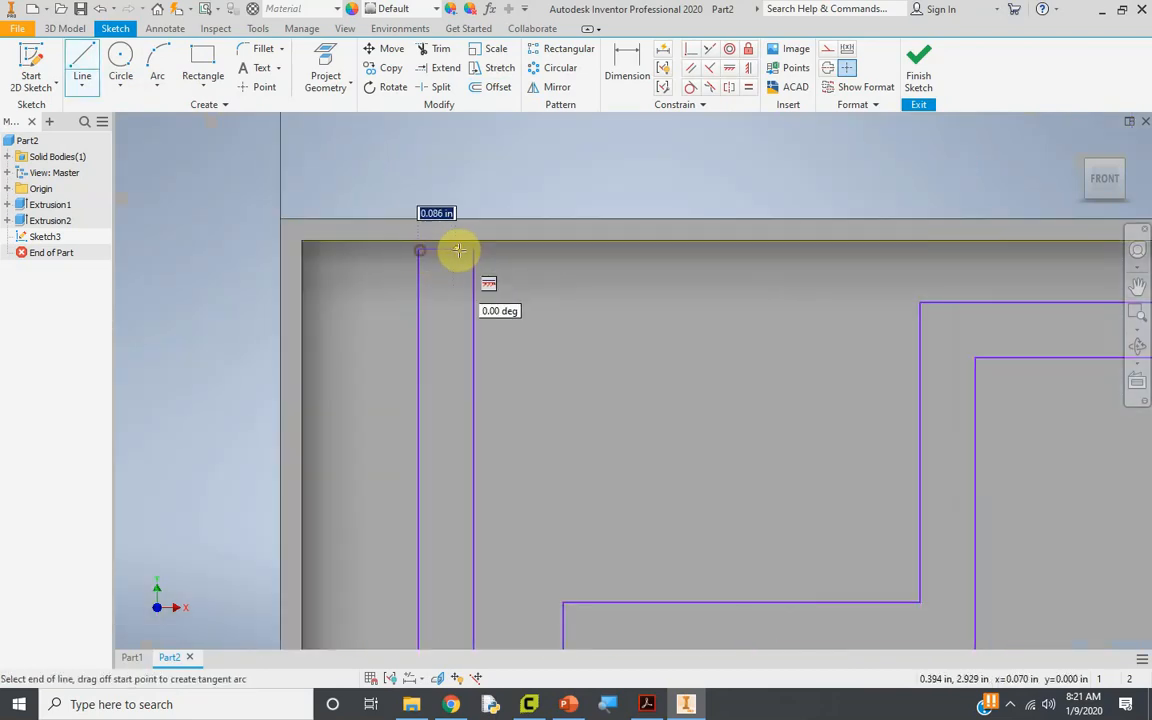
{"action": "left_click", "coordinate": [473, 249]}
{"action": "scroll", "coordinate": [515, 299], "scroll_direction": "up", "scroll_amount": 7}
{"action": "key", "text": "Escape"}
{"action": "middle_click_drag", "start_coordinate": [647, 459], "coordinate": [560, 396]}
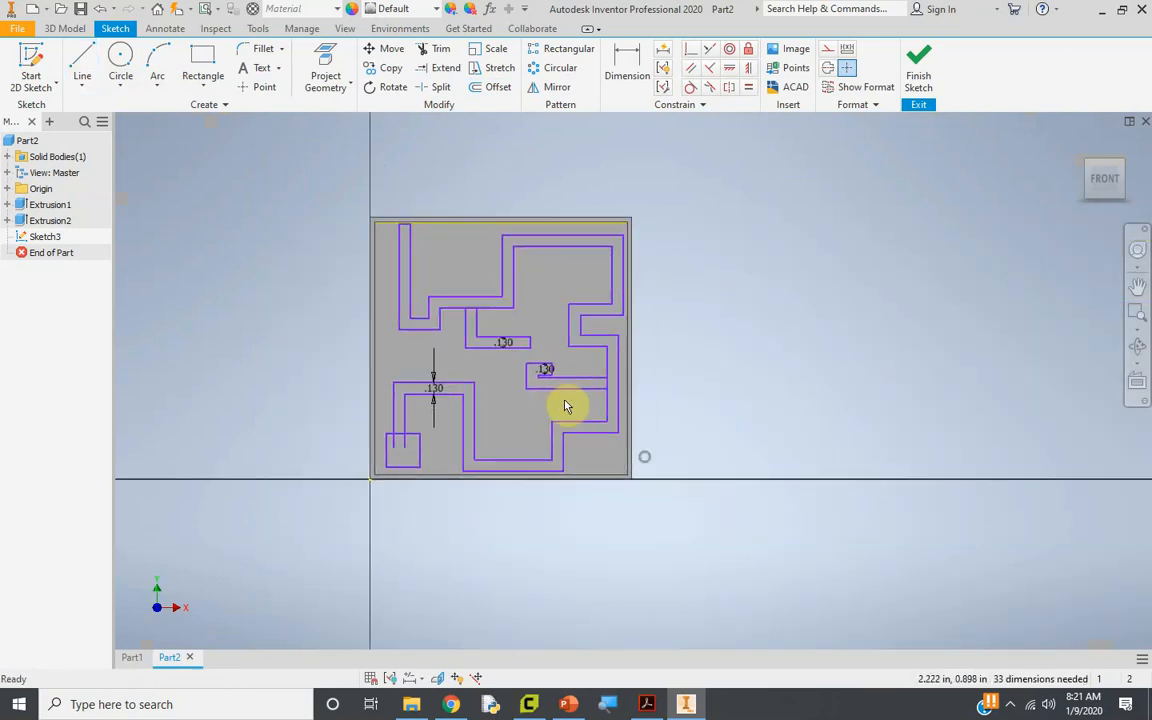
Step: Trim the path walls inside the lower-left square and the square's upper edge between them to open the path into the square
{"action": "scroll", "coordinate": [570, 408], "scroll_direction": "down", "scroll_amount": 3}
{"action": "middle_click_drag", "start_coordinate": [387, 420], "coordinate": [474, 400]}
{"action": "middle_click_drag", "start_coordinate": [378, 519], "coordinate": [522, 454]}
{"action": "scroll", "coordinate": [529, 441], "scroll_direction": "down", "scroll_amount": 3}
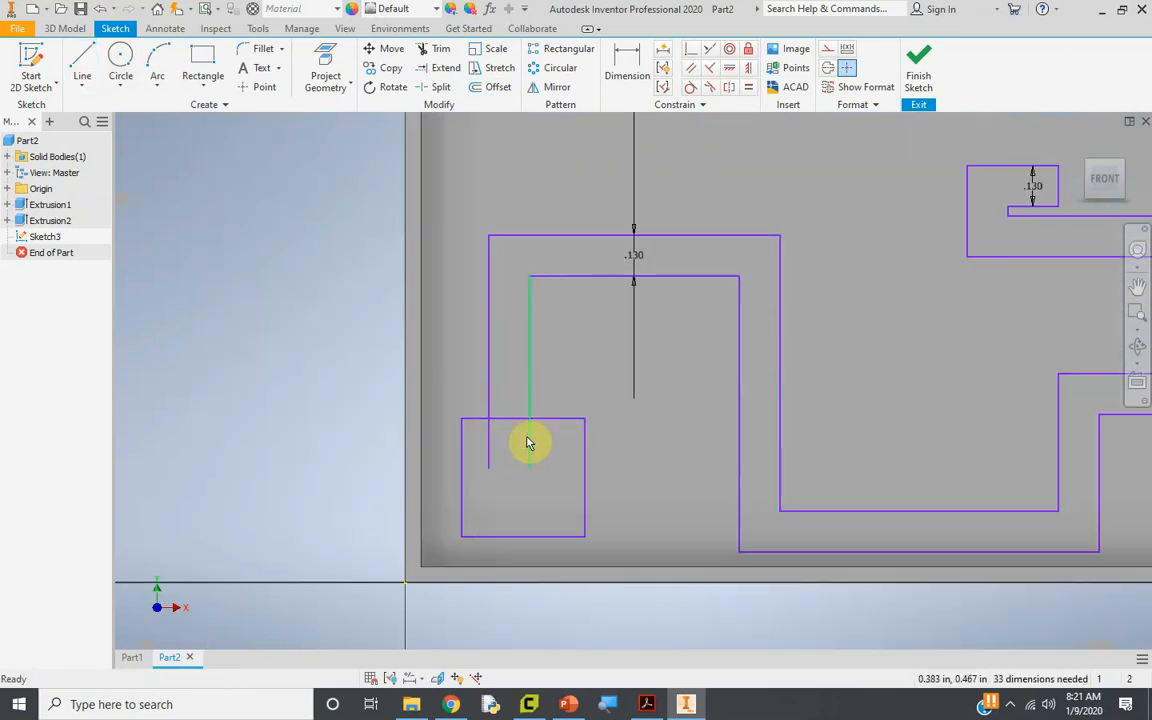
{"action": "scroll", "coordinate": [529, 443], "scroll_direction": "up", "scroll_amount": 5}
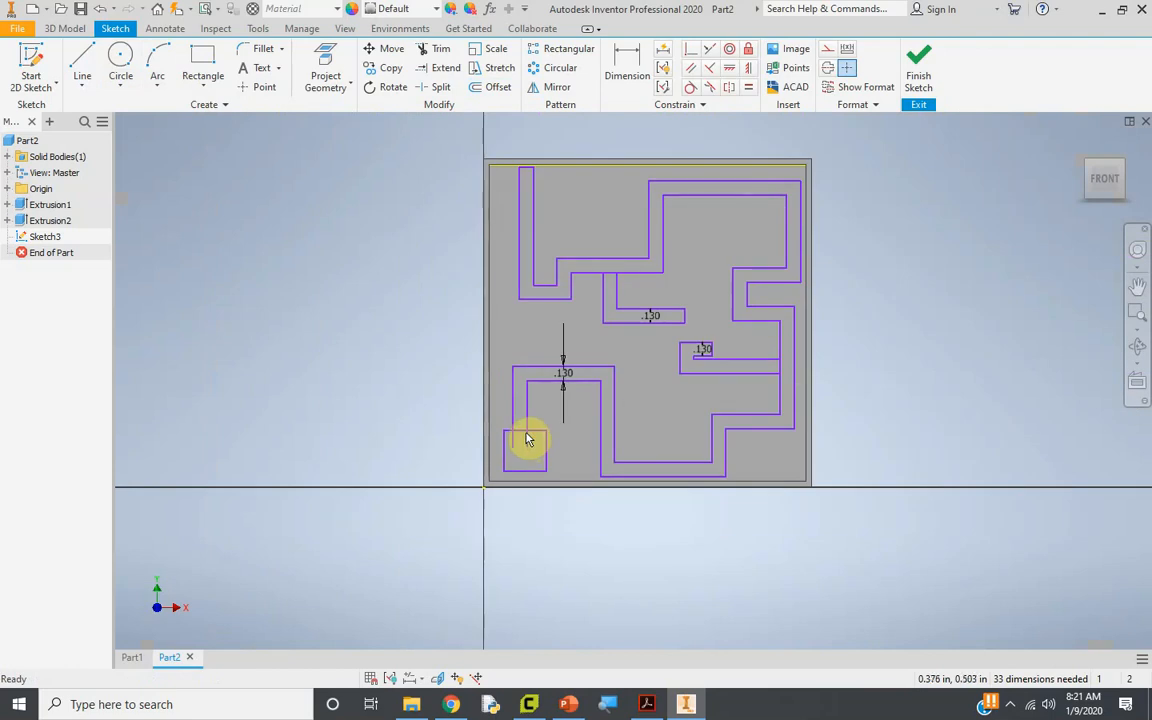
{"action": "scroll", "coordinate": [528, 440], "scroll_direction": "down", "scroll_amount": 3}
{"action": "key", "text": "x"}
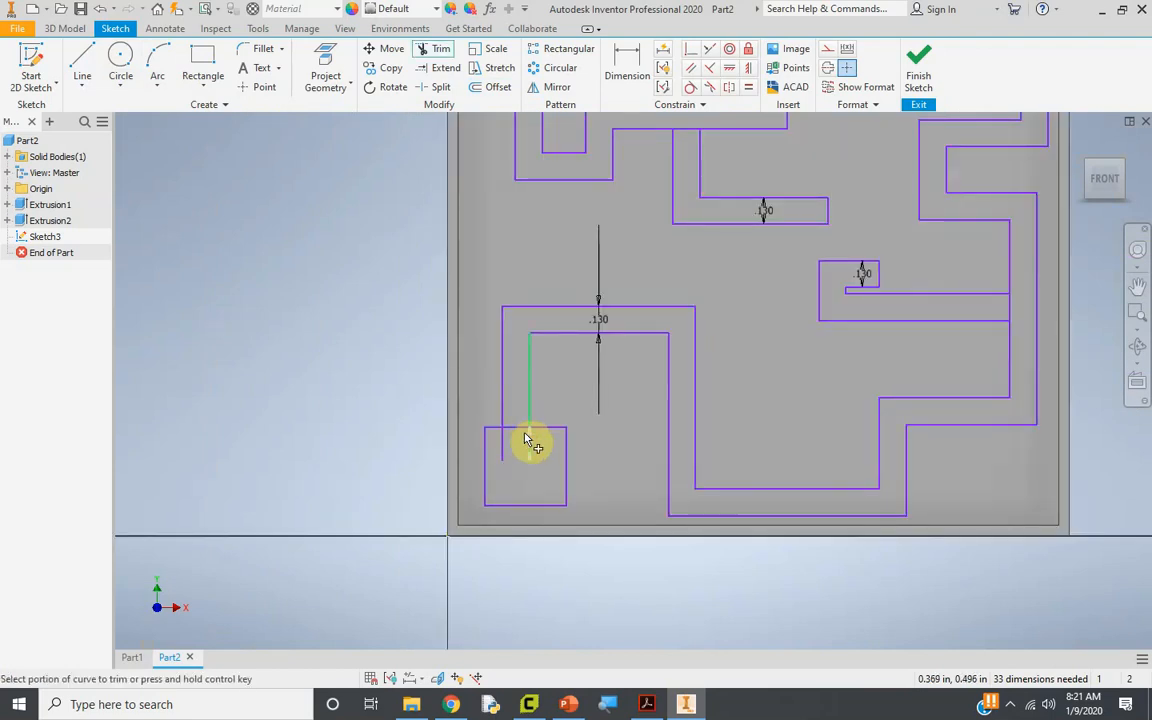
{"action": "scroll", "coordinate": [527, 447], "scroll_direction": "down", "scroll_amount": 3}
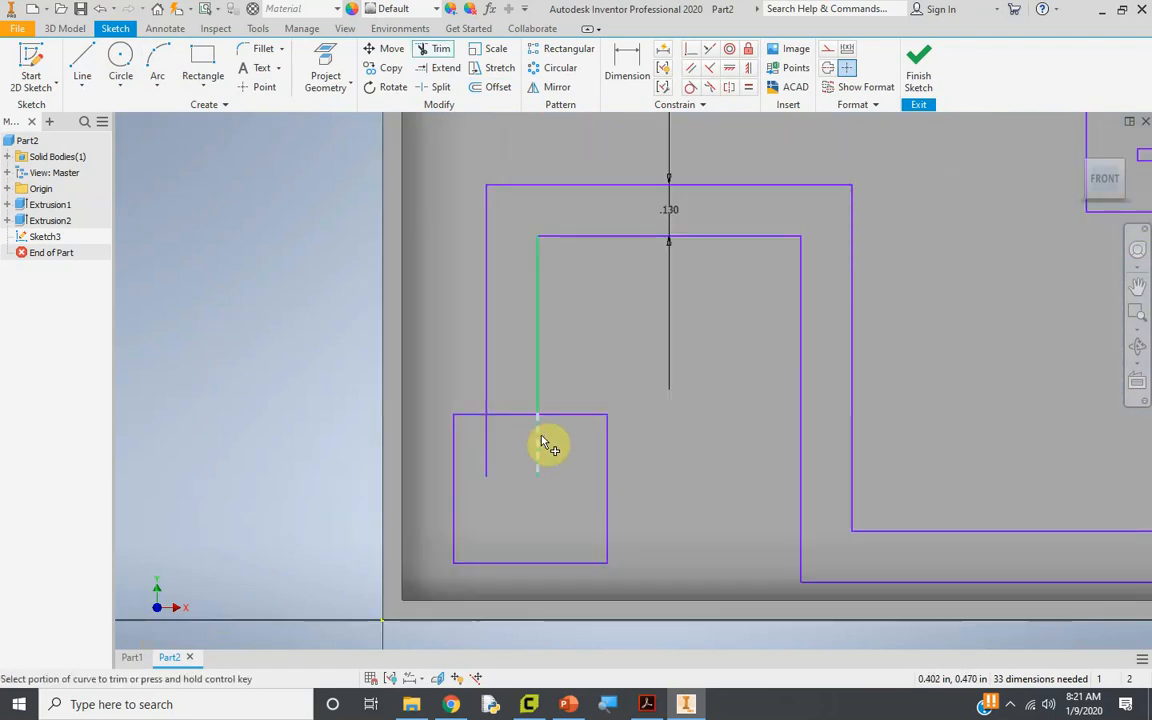
{"action": "left_click", "coordinate": [541, 440]}
{"action": "left_click", "coordinate": [486, 445]}
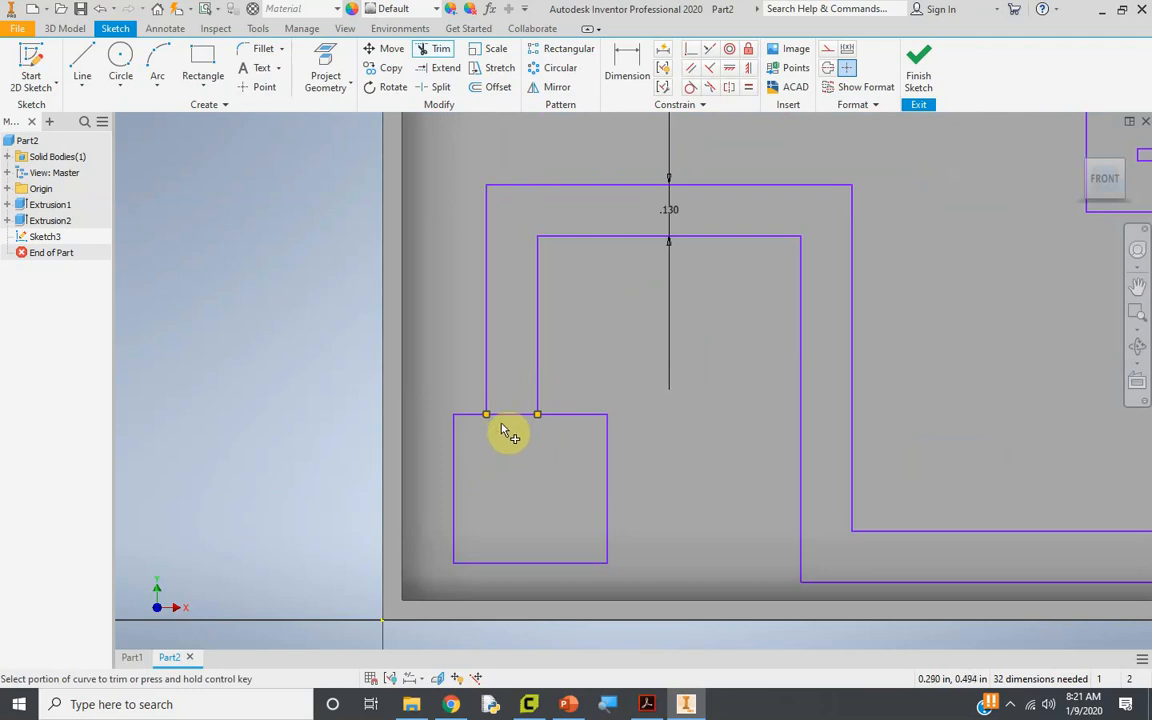
{"action": "scroll", "coordinate": [520, 423], "scroll_direction": "up", "scroll_amount": 5}
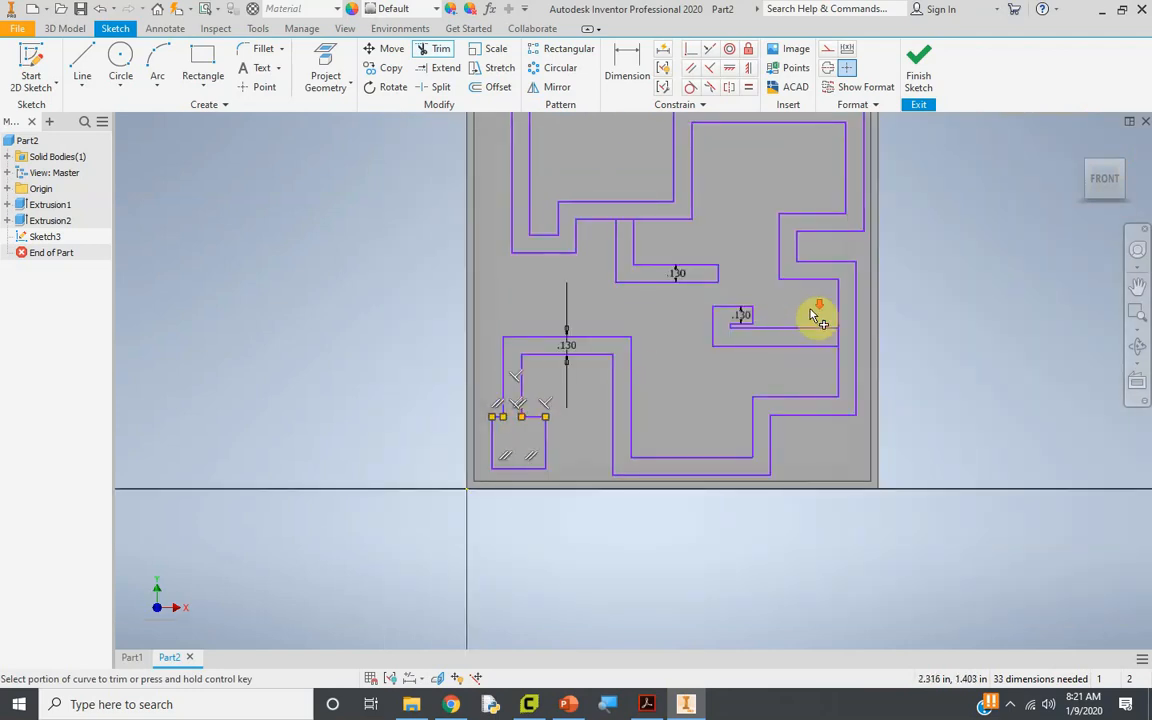
Step: Trim the main path's wall segments across the entrances of the hooked and L-shaped branches
{"action": "scroll", "coordinate": [812, 316], "scroll_direction": "down", "scroll_amount": 3}
{"action": "middle_click_drag", "start_coordinate": [520, 250], "coordinate": [575, 425]}
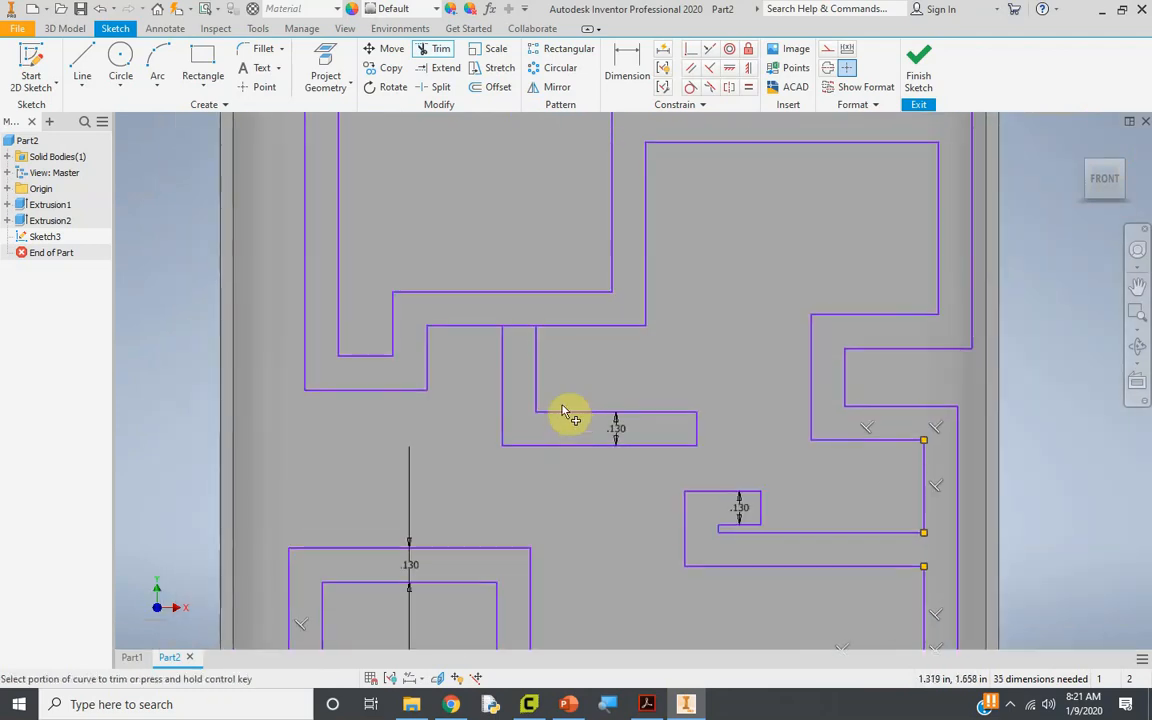
{"action": "scroll", "coordinate": [622, 504], "scroll_direction": "up", "scroll_amount": 2}
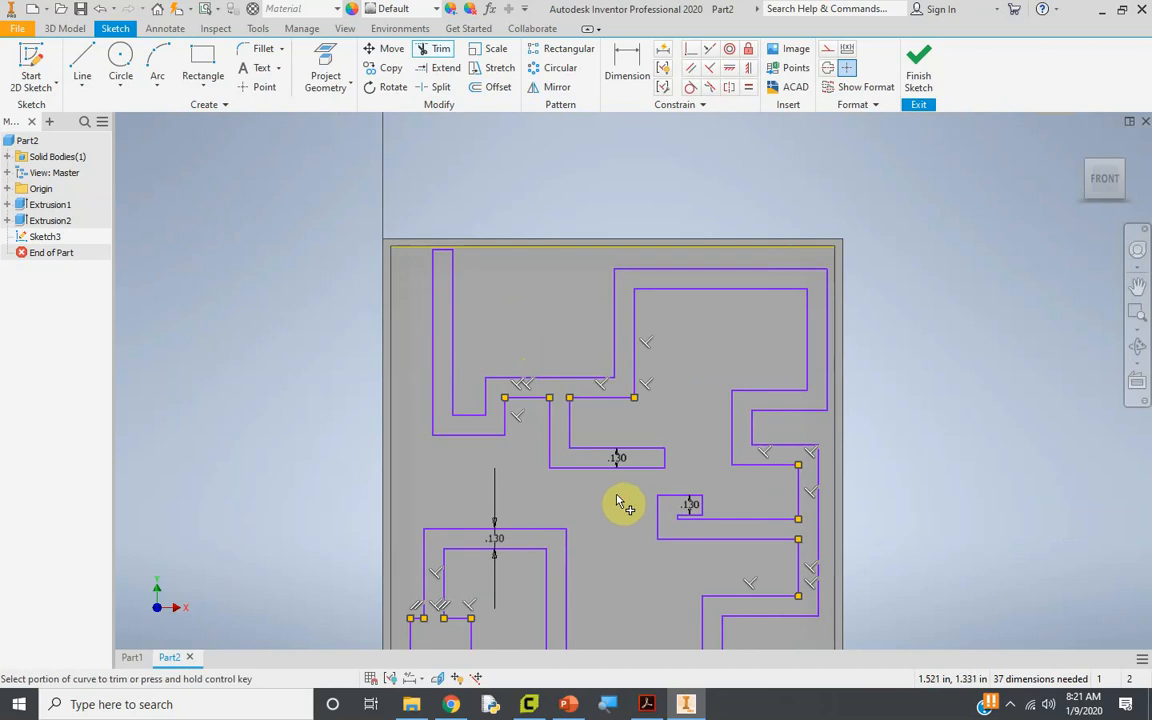
{"action": "mouse_move", "coordinate": [622, 504]}
{"action": "middle_mouse_down"}
{"action": "mouse_move", "coordinate": [620, 458]}
{"action": "mouse_move", "coordinate": [577, 412]}
{"action": "middle_mouse_up"}
{"action": "key", "text": "Escape"}
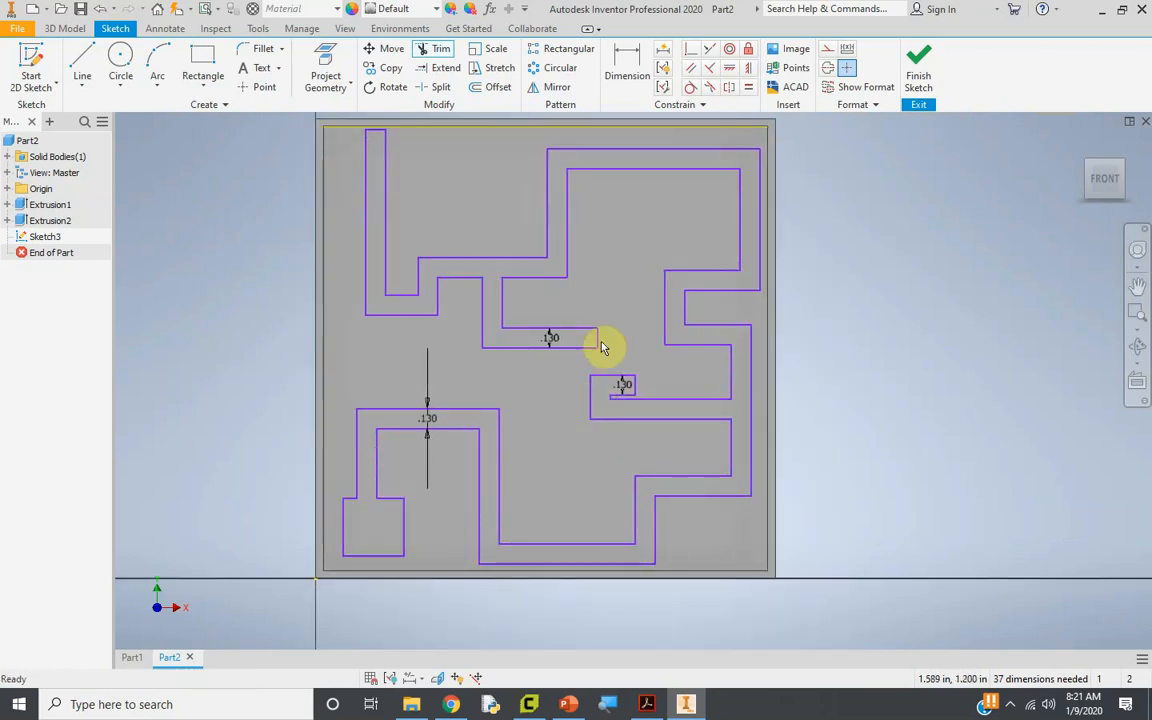
Step: Finish the sketch and extrude the maze path profile as a cut 0.135 in deep into the base
{"action": "left_click", "coordinate": [915, 80]}
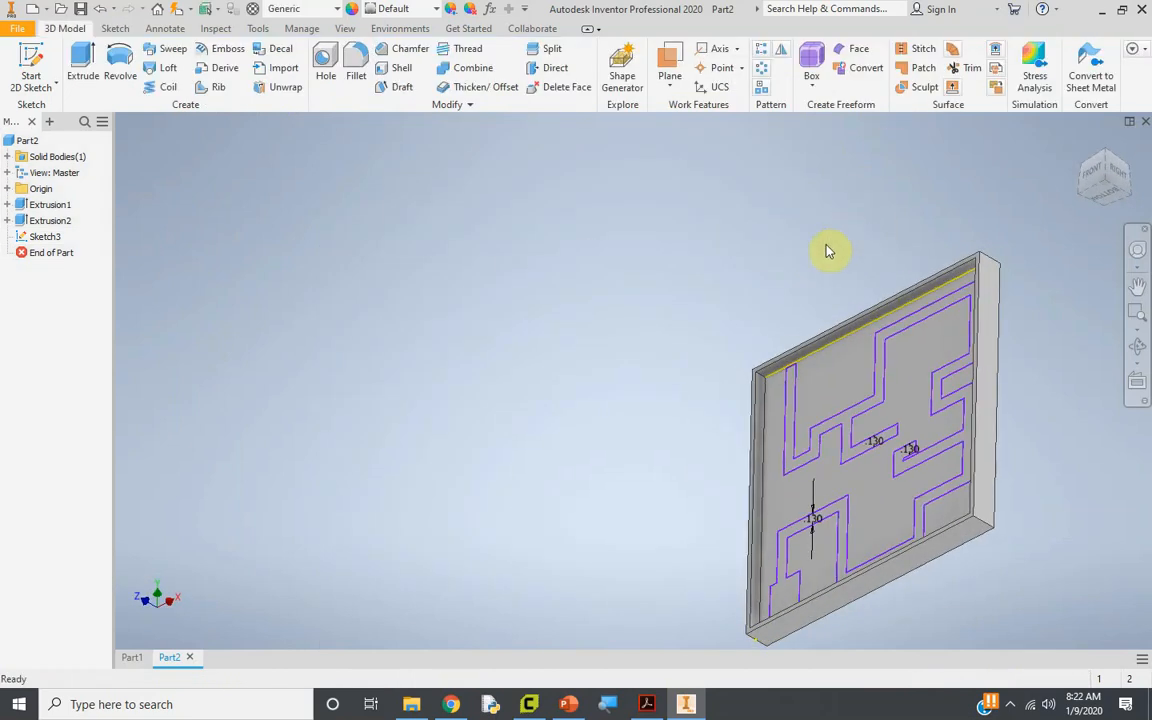
{"action": "key", "text": "e"}
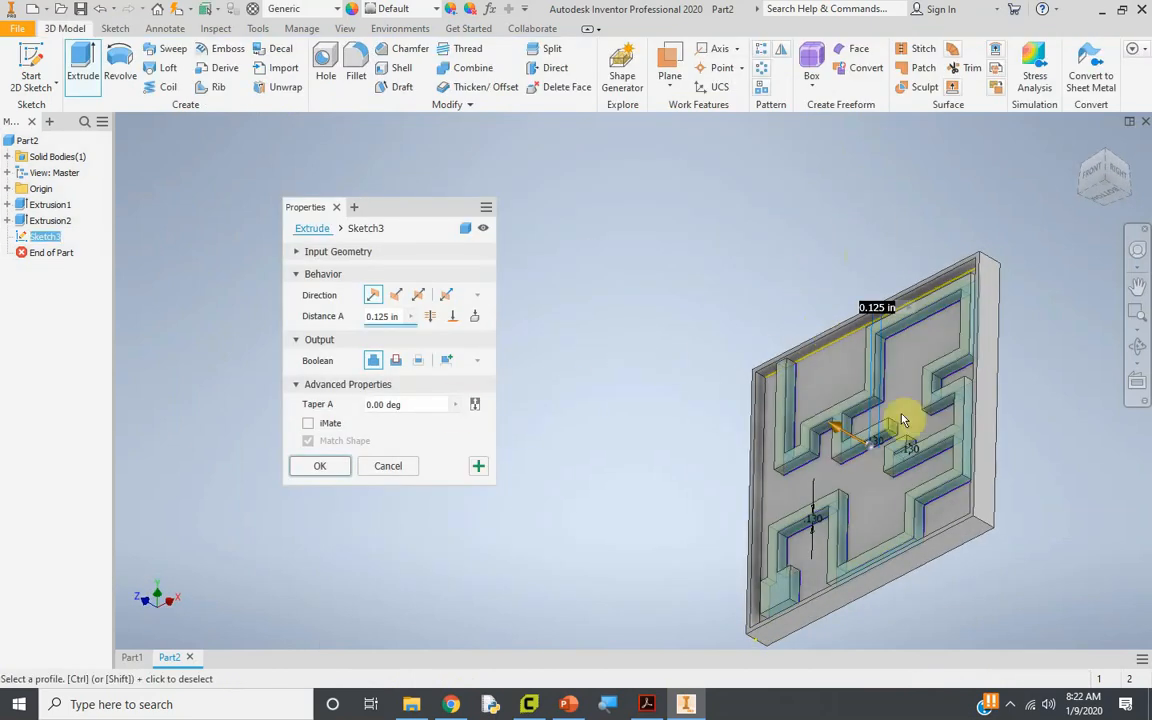
{"action": "left_click", "coordinate": [397, 361]}
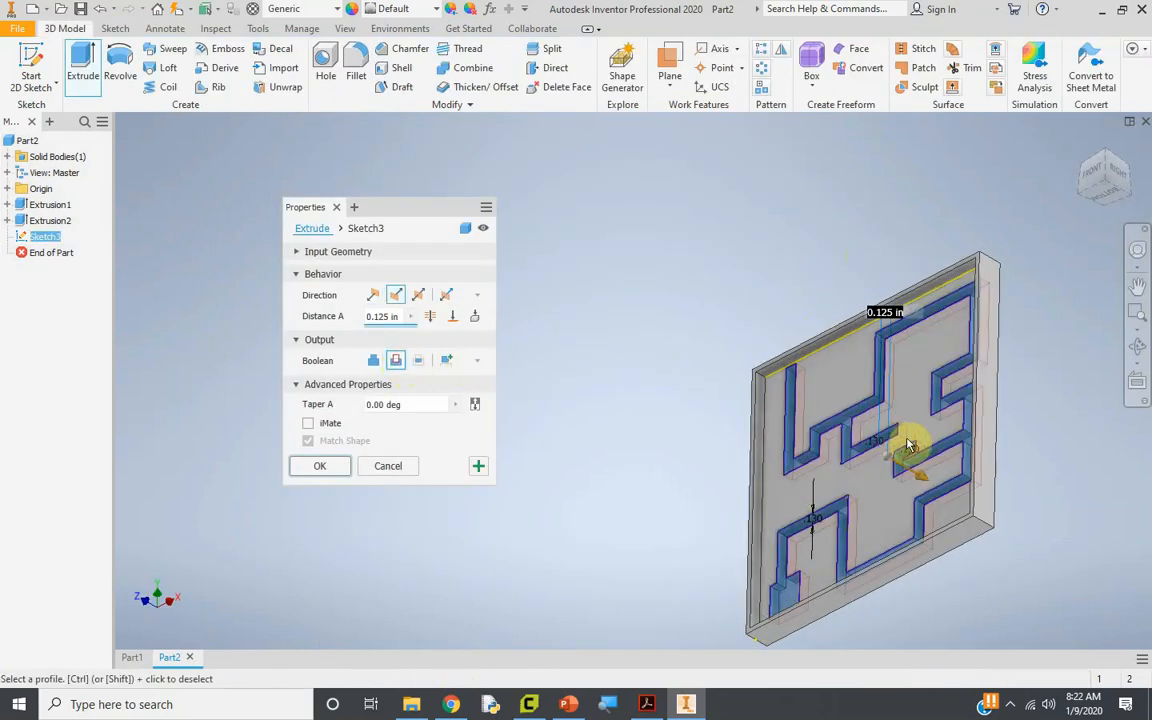
{"action": "scroll", "coordinate": [908, 445], "scroll_direction": "up", "scroll_amount": 3}
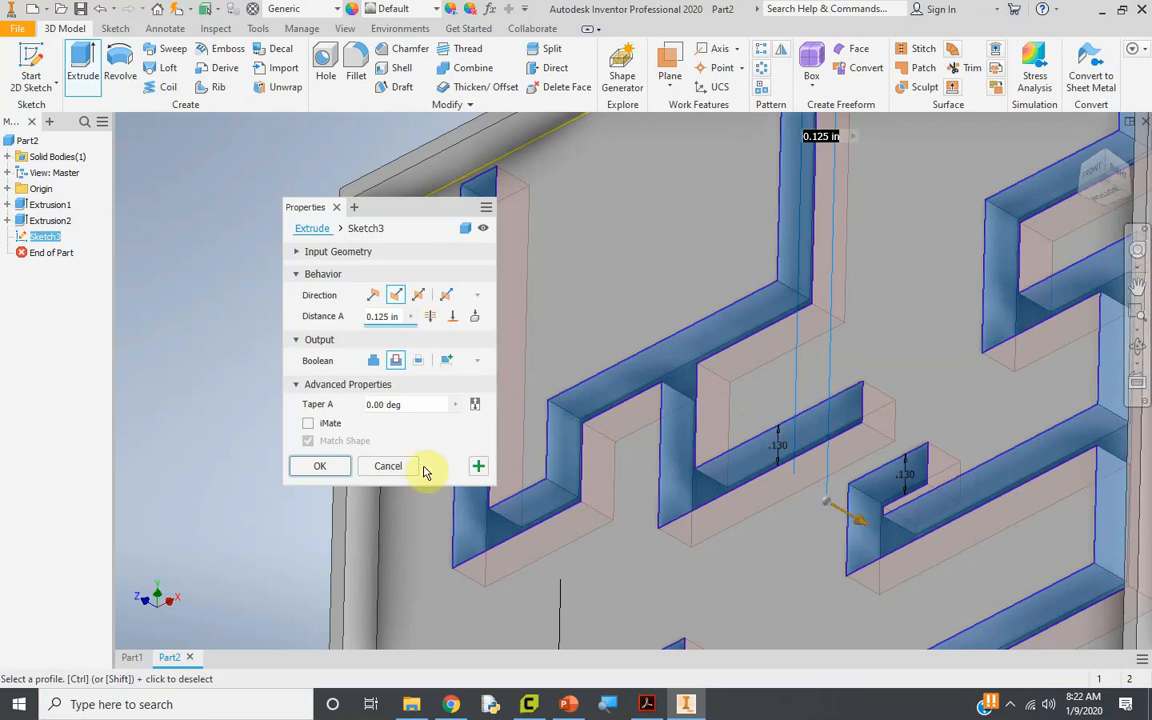
{"action": "left_click_drag", "start_coordinate": [399, 316], "coordinate": [283, 316]}
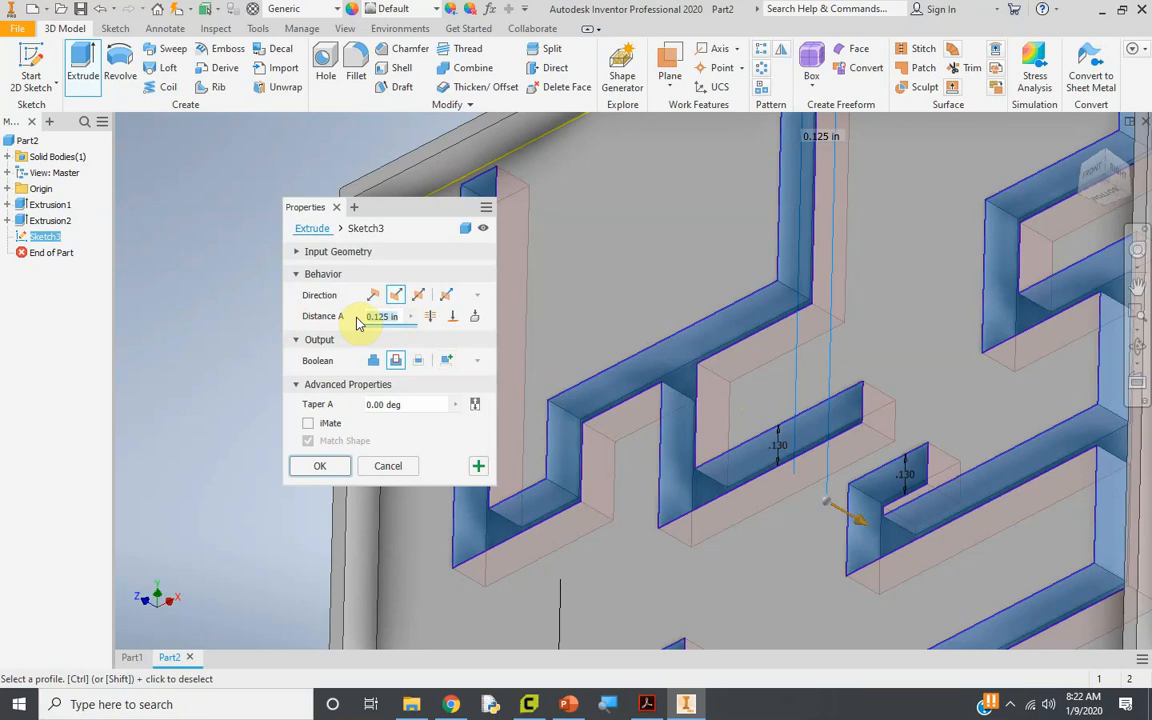
{"action": "type", "text": ".135"}
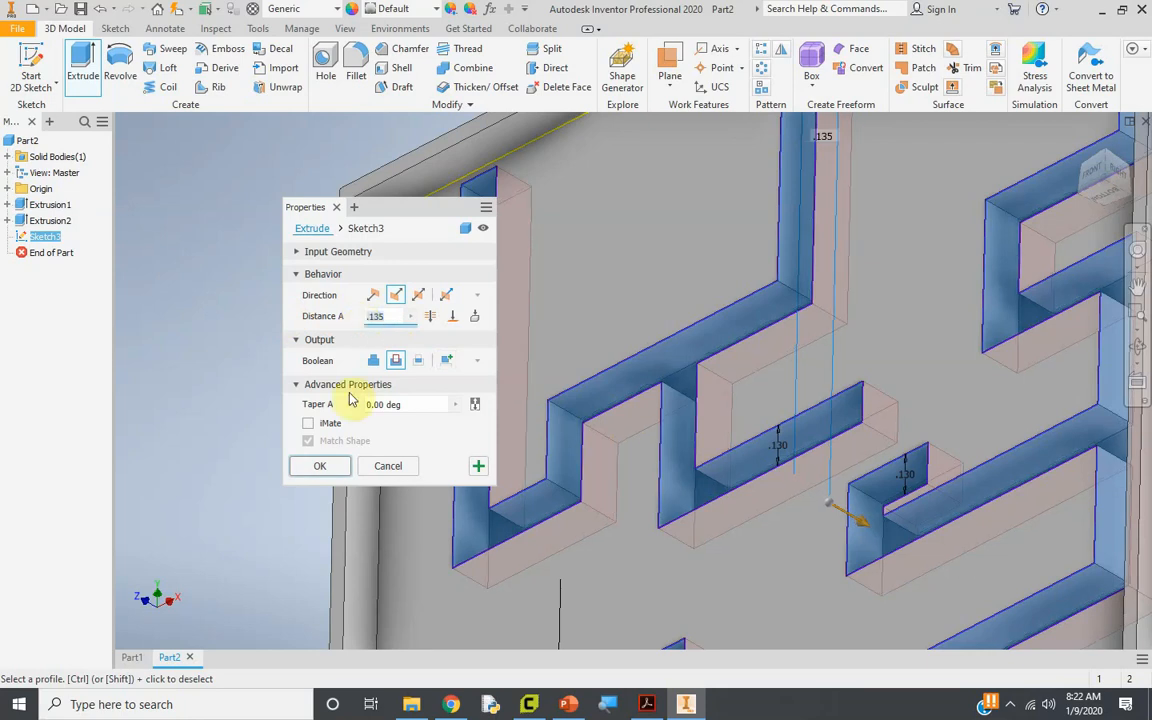
{"action": "left_click", "coordinate": [327, 465]}
{"action": "scroll", "coordinate": [447, 457], "scroll_direction": "up", "scroll_amount": 5}
{"action": "middle_click_drag", "start_coordinate": [576, 491], "coordinate": [627, 438]}
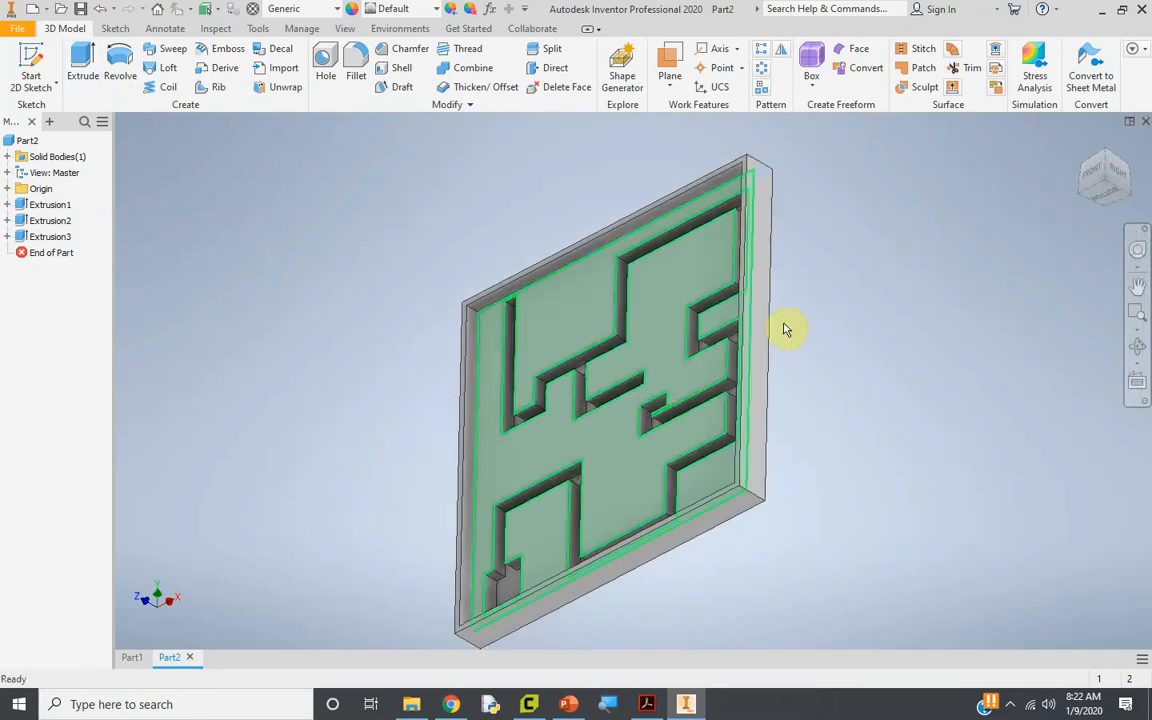
{"action": "mouse_move", "coordinate": [1092, 182]}
{"action": "left_mouse_down"}
{"action": "mouse_move", "coordinate": [1135, 192]}
{"action": "mouse_move", "coordinate": [1088, 182]}
{"action": "left_mouse_up"}
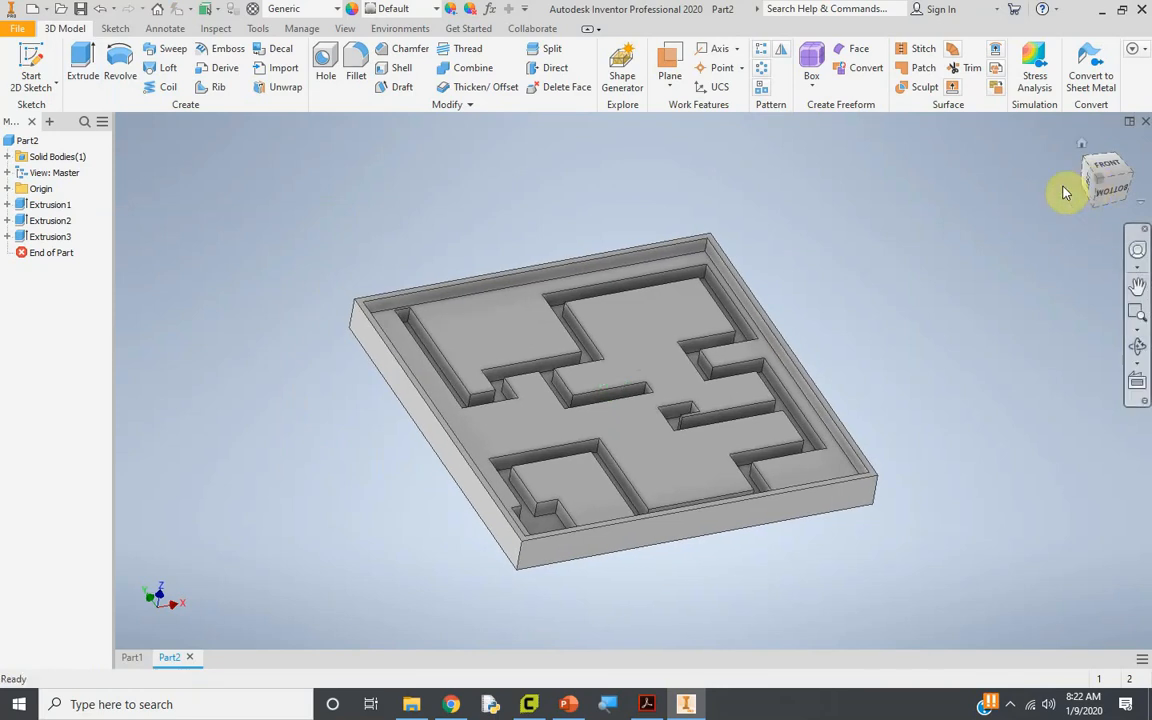
{"action": "left_click", "coordinate": [1014, 704]}
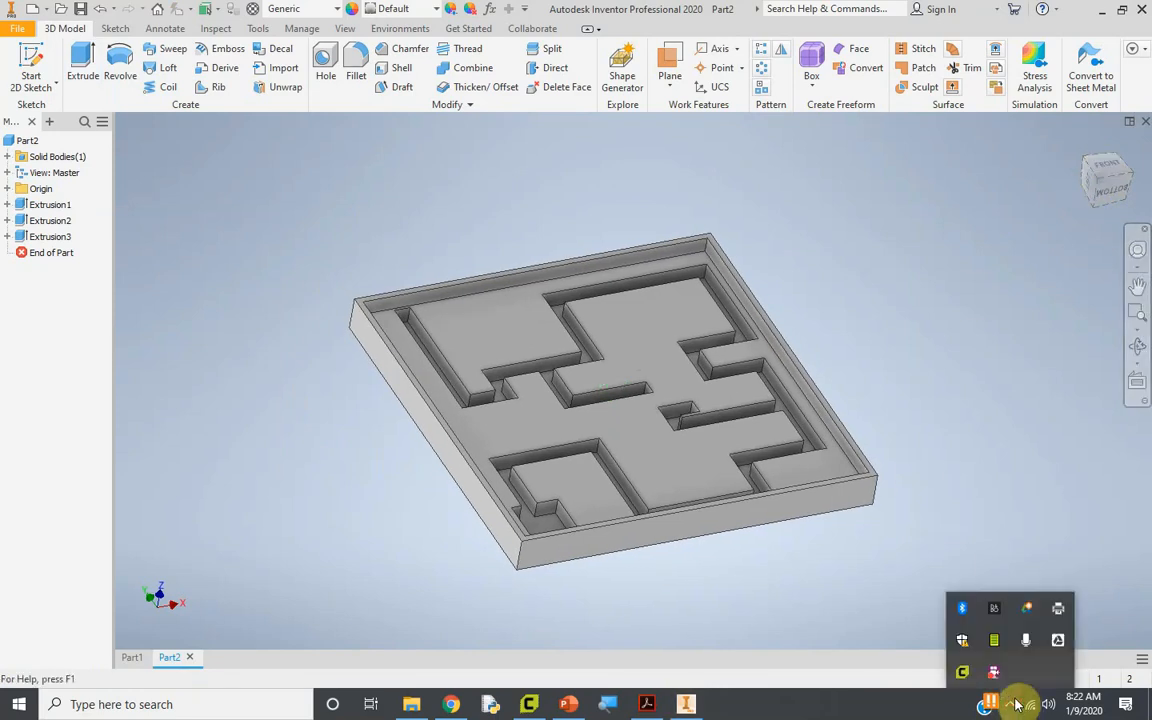